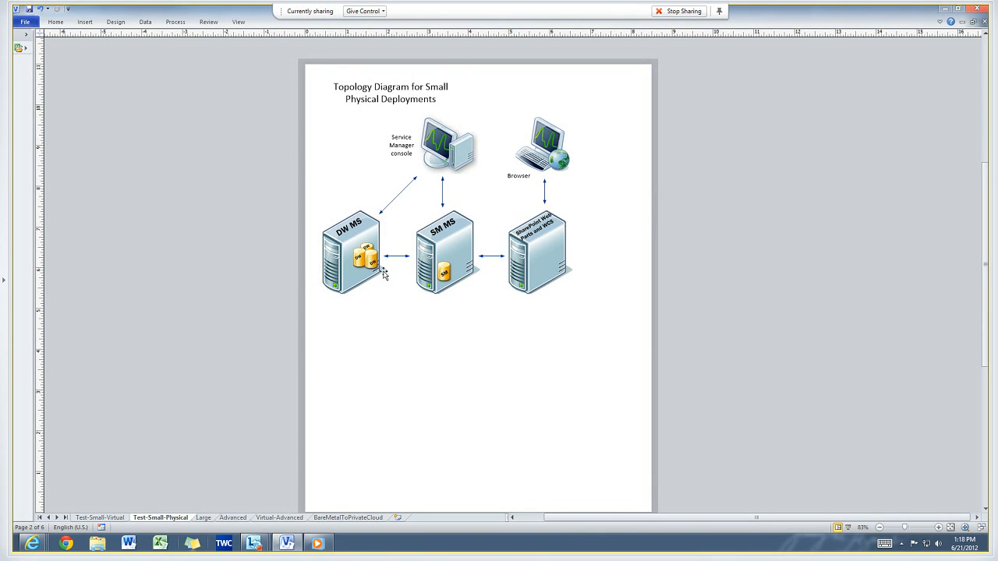
View the Test-Small-Virtual, Large and Advanced topology pages, zooming in on the Advanced diagram.
click(117, 518)
click(208, 521)
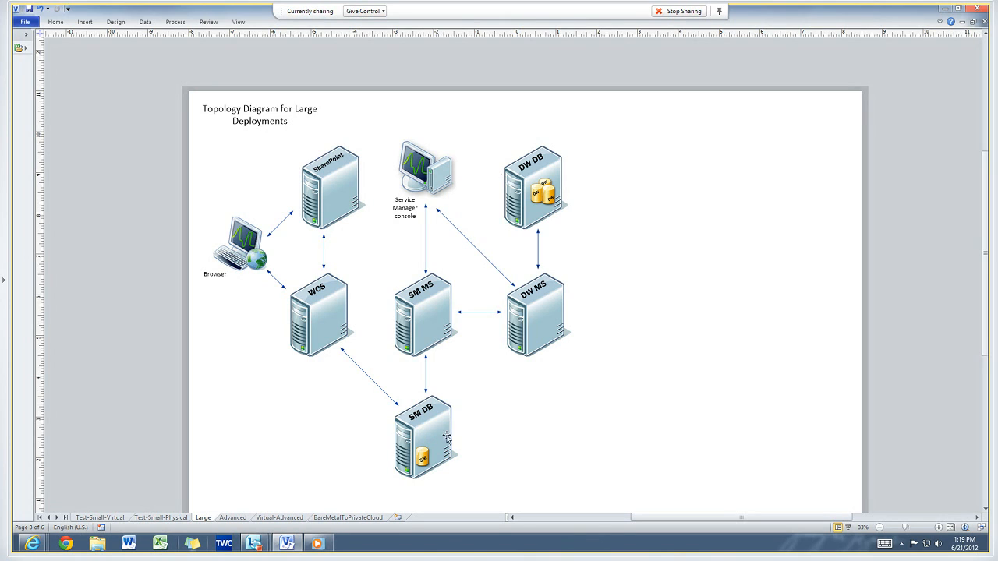
click(236, 518)
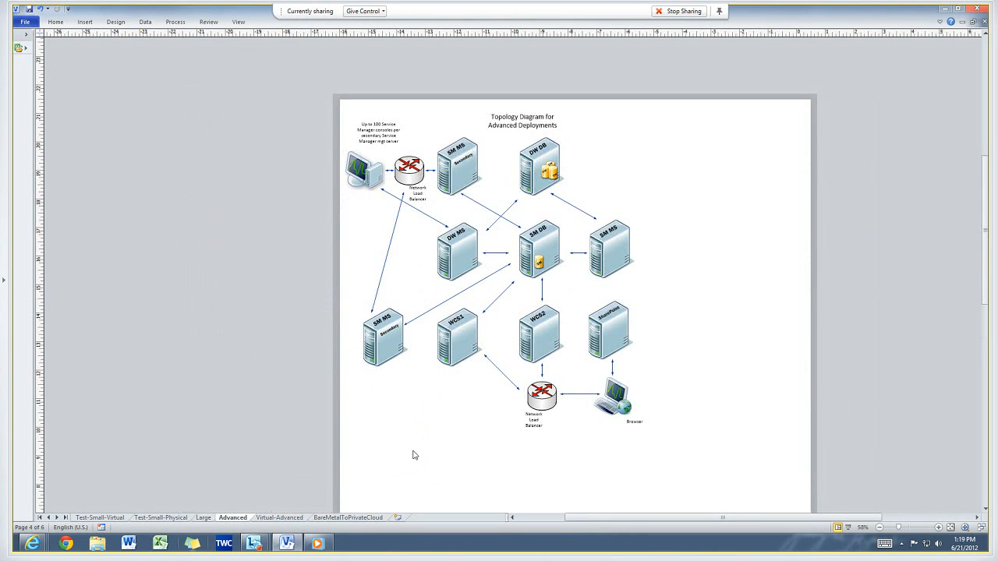
click(938, 528)
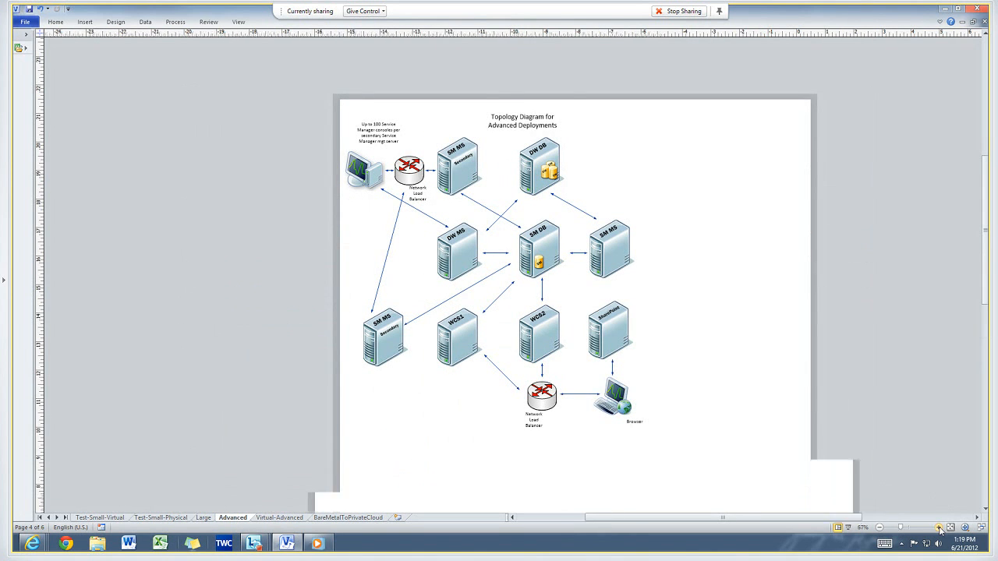
click(939, 527)
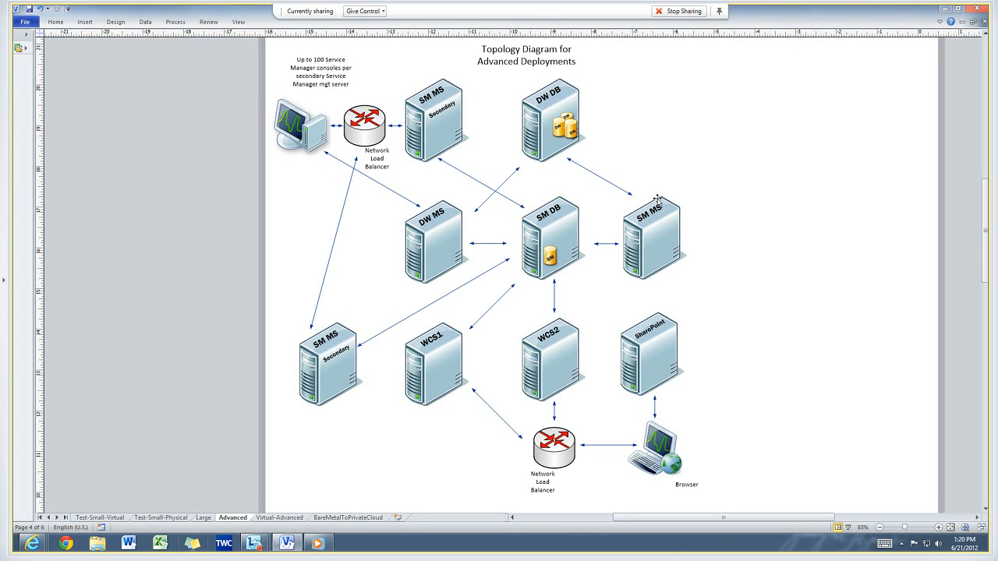
Examine the SM MS, WCS and load balancer shapes on the Advanced deployment diagram.
click(651, 235)
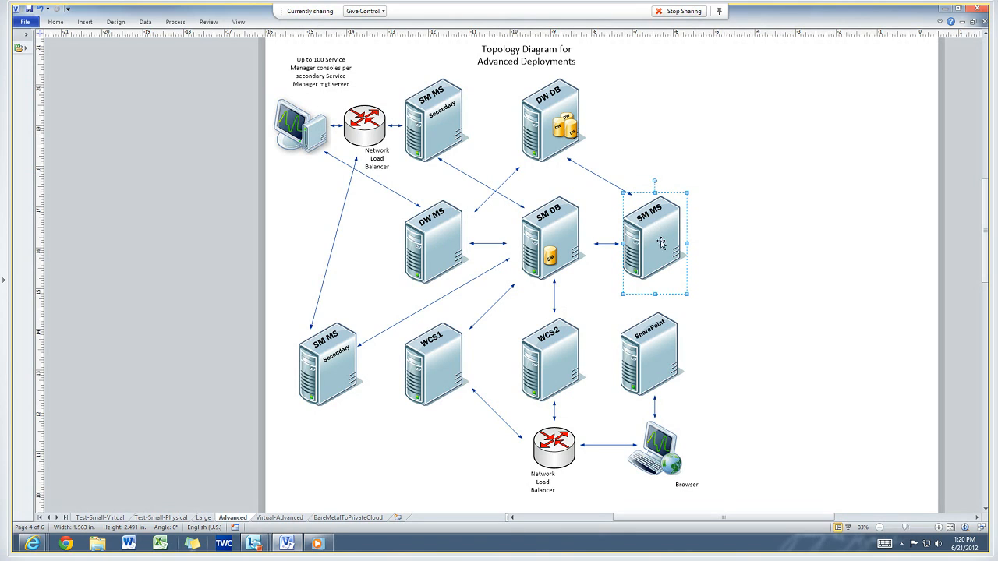
click(438, 142)
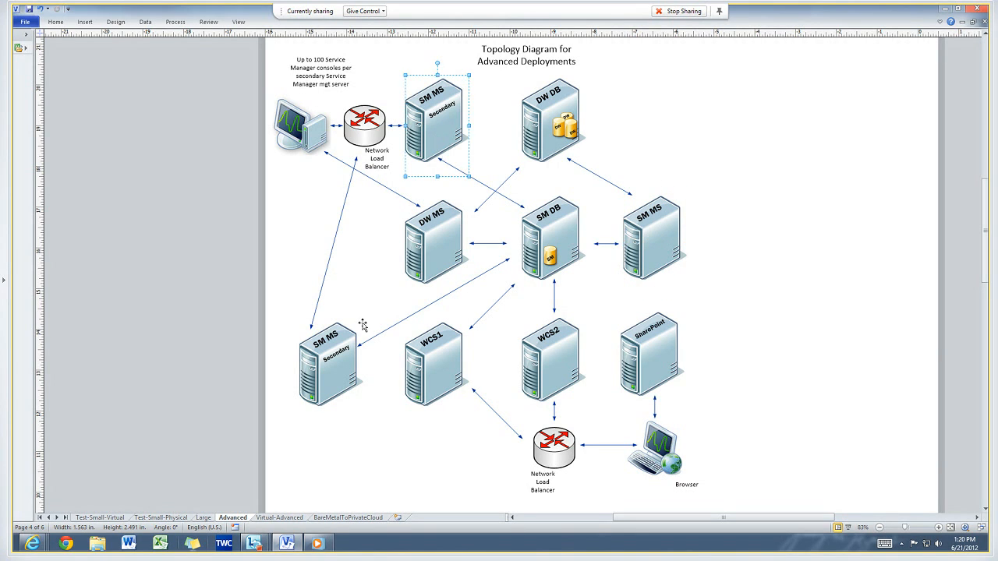
click(343, 352)
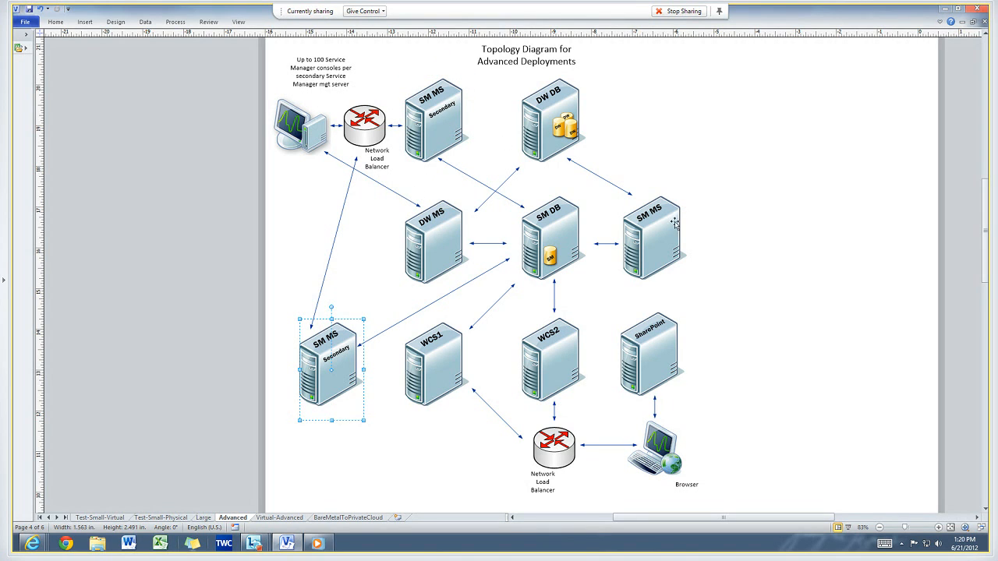
click(458, 353)
click(541, 351)
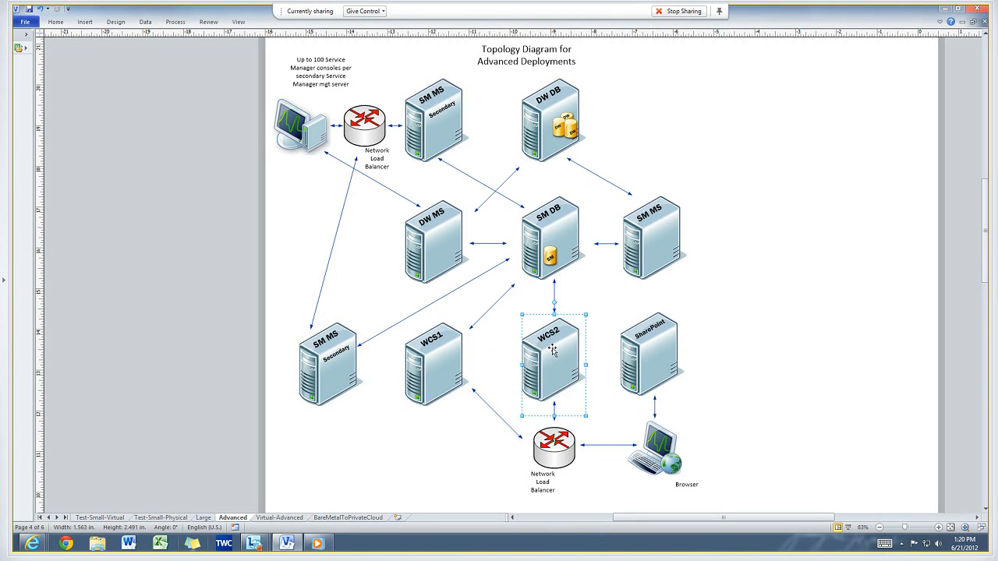
click(566, 451)
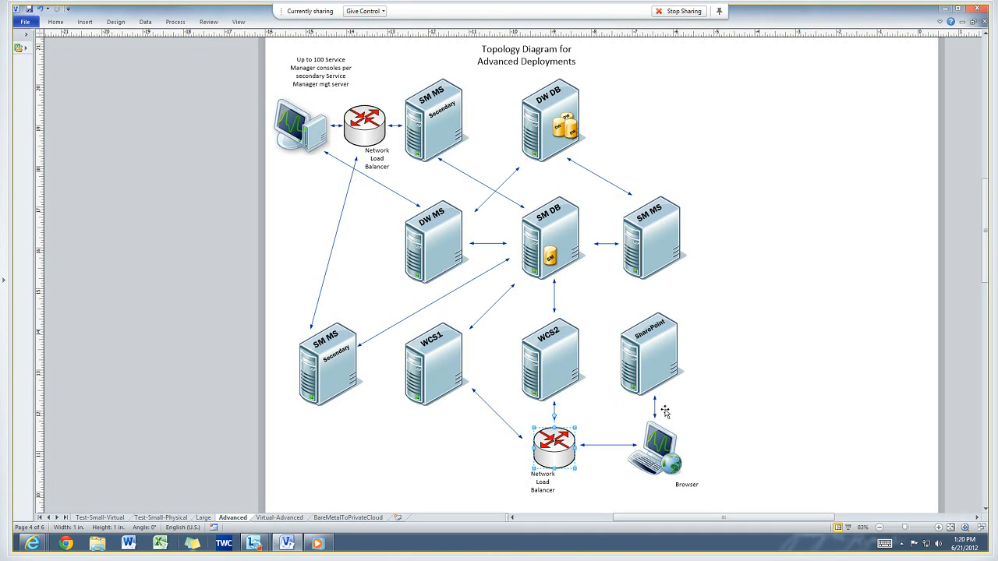
On the Virtual-Advanced page, reattach the SharePoint Farm load balancer's connector to the WCS servers.
click(296, 520)
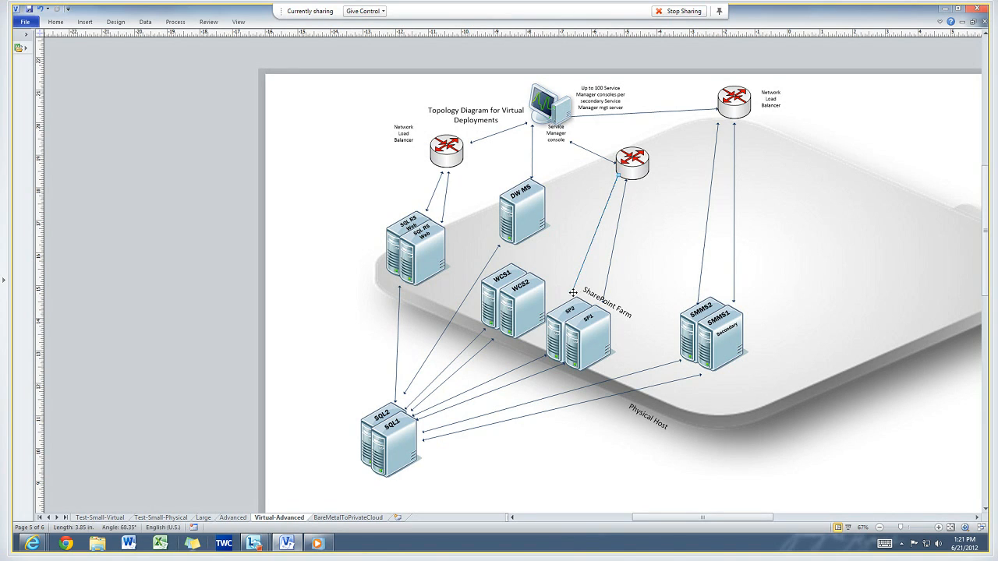
drag(573, 290, 537, 268)
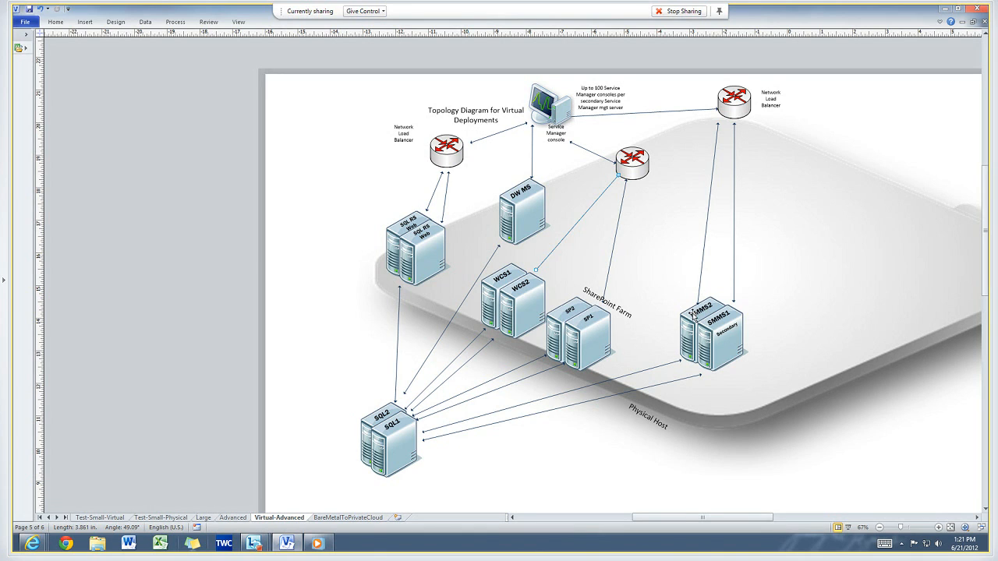
Nudge the SMMS server shapes to the right and undo the move.
drag(694, 312, 717, 310)
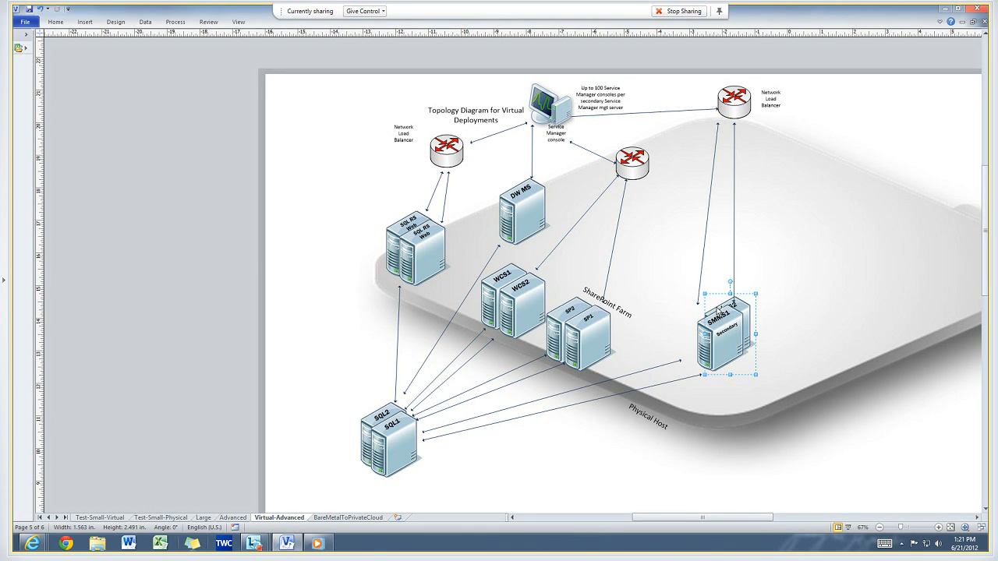
key(ctrl+z)
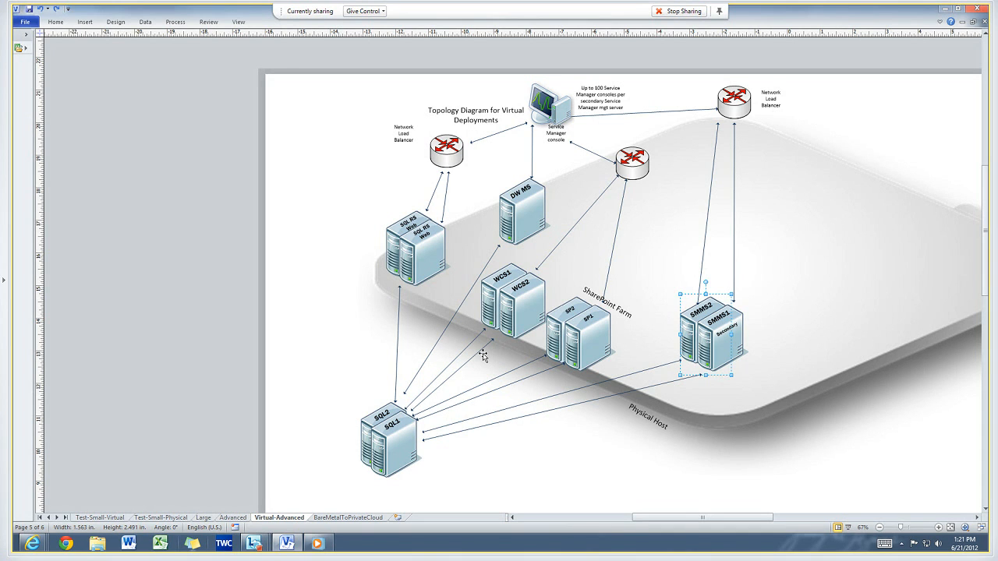
Open the BareMetalToPrivateCloud page, then switch to the media player and play the ConfigureSCSM video.
click(321, 517)
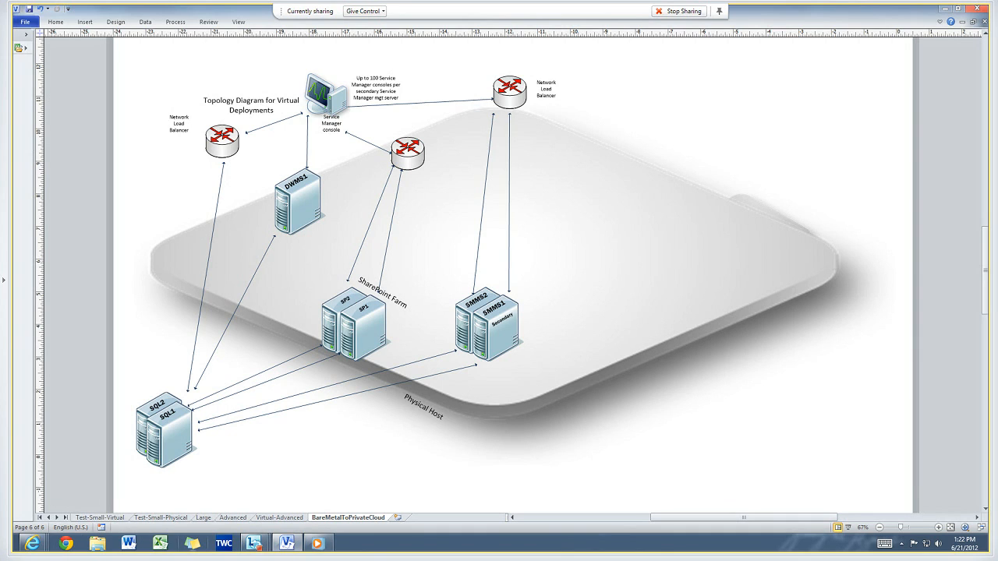
click(330, 545)
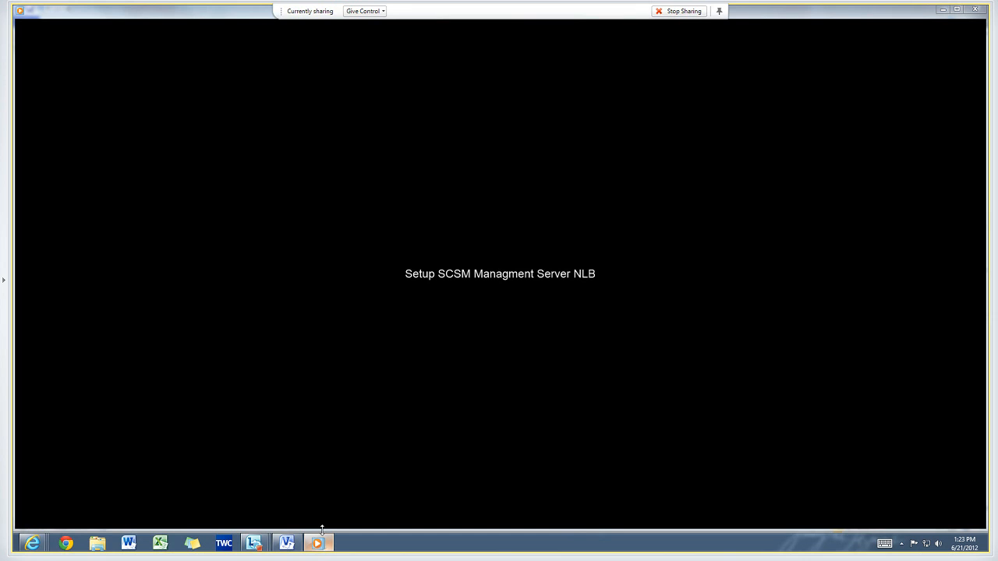
mouse_move(322, 518)
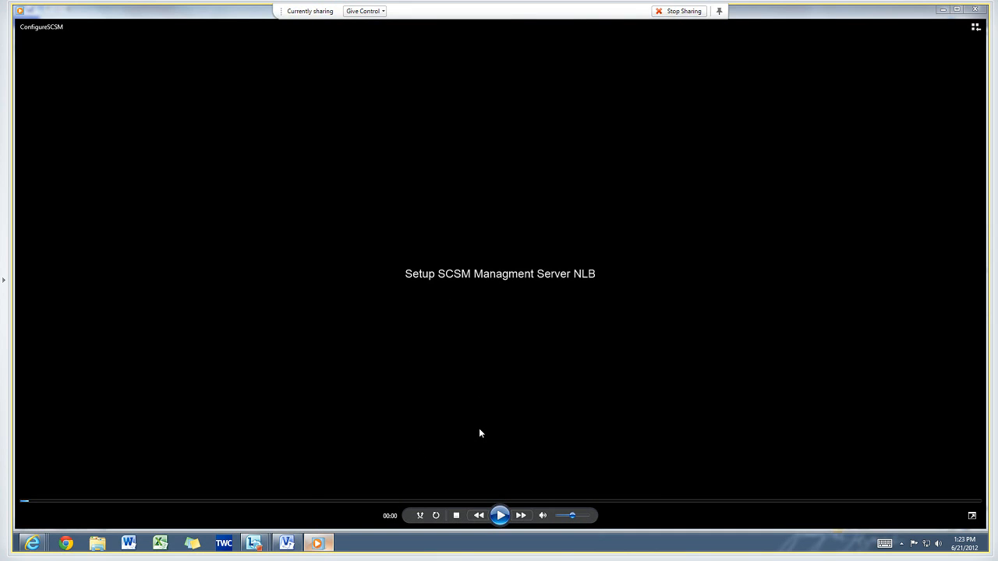
click(500, 514)
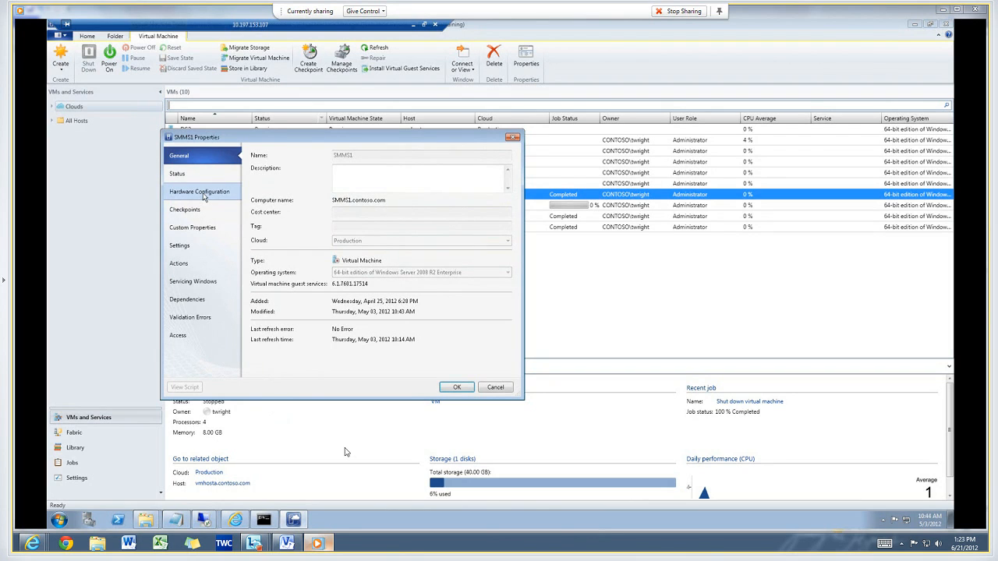
In SMMS1's properties, add a new network adapter under Hardware Configuration.
click(205, 192)
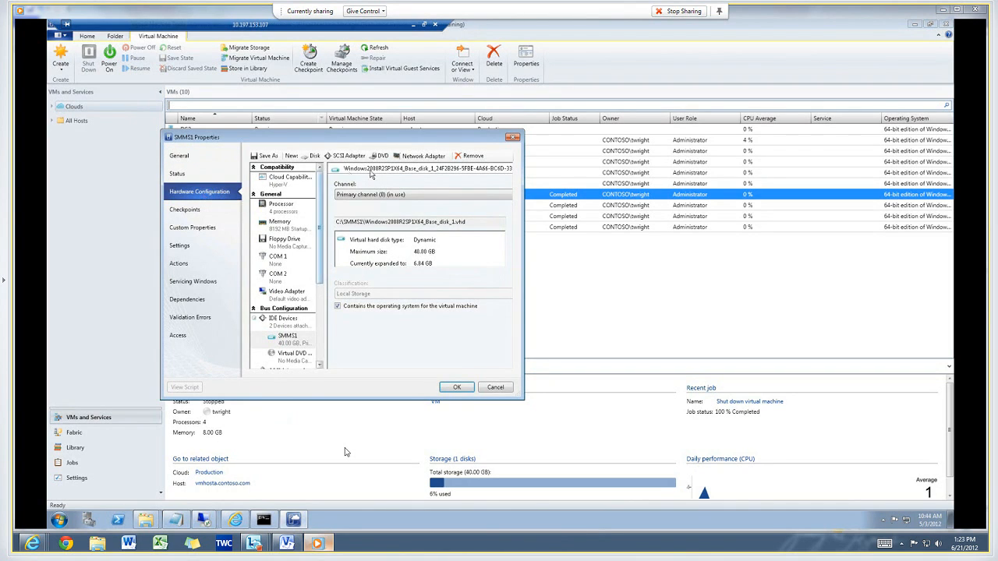
click(403, 159)
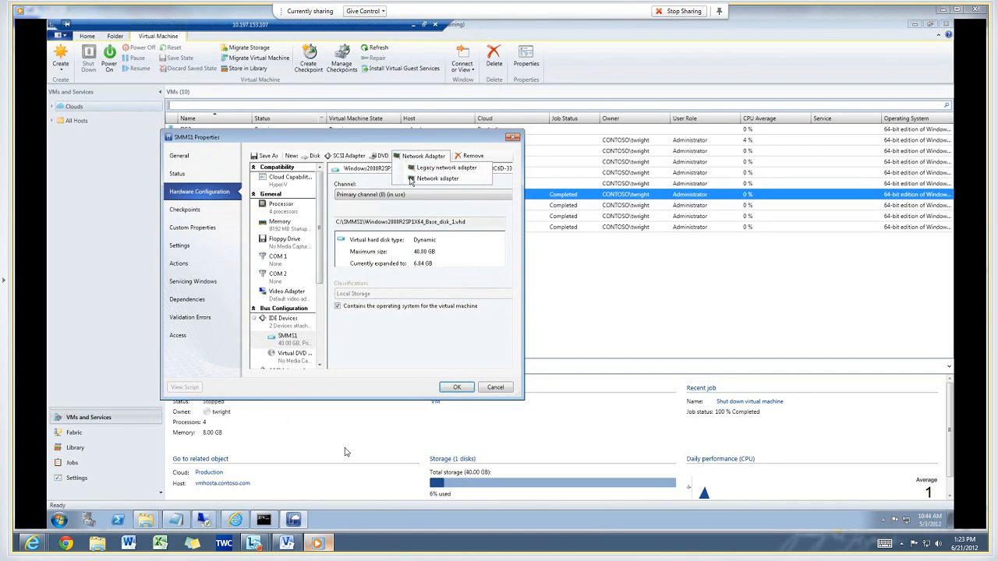
click(411, 179)
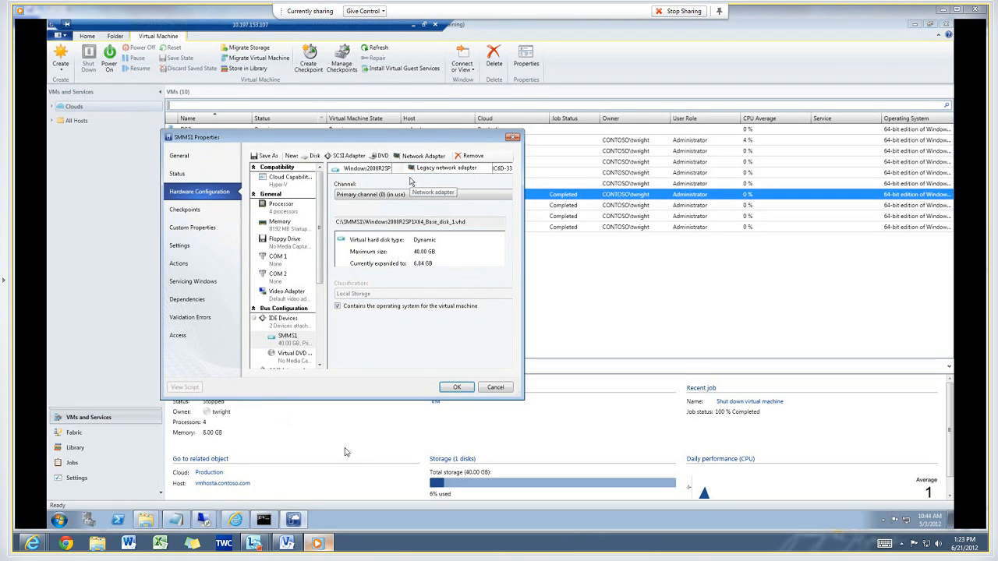
click(413, 216)
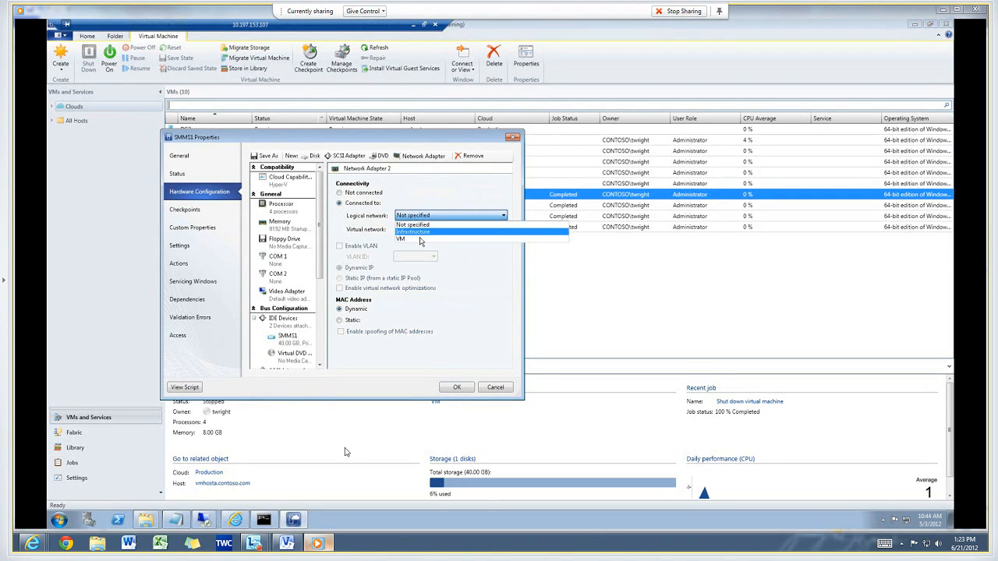
Connect the new adapter to the VM logical network and the VM virtual network.
click(419, 239)
click(418, 236)
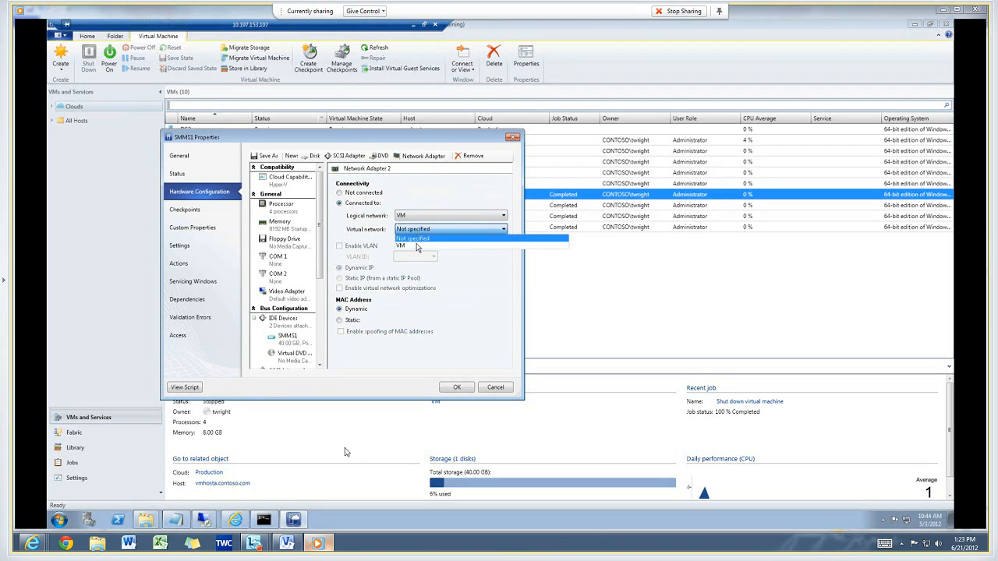
click(419, 248)
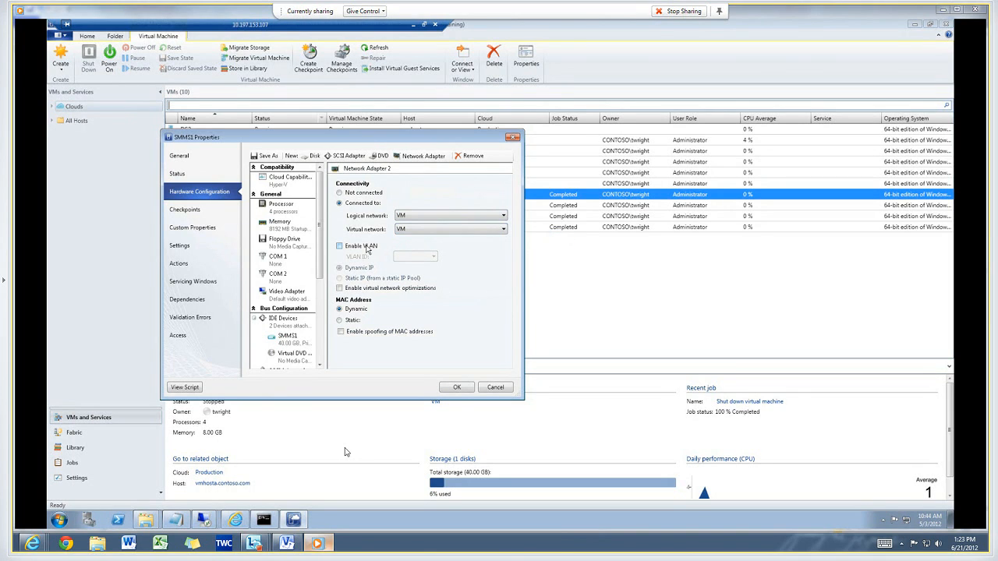
Enable VLAN with ID 2406 and spoofing of MAC addresses, then apply the SMMS1 settings.
click(368, 248)
click(413, 256)
click(410, 268)
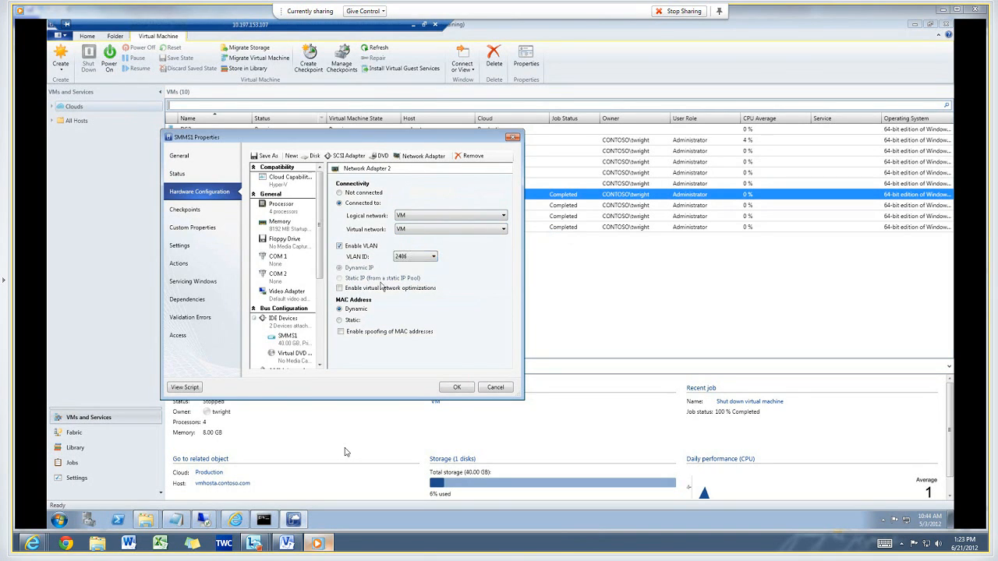
click(363, 334)
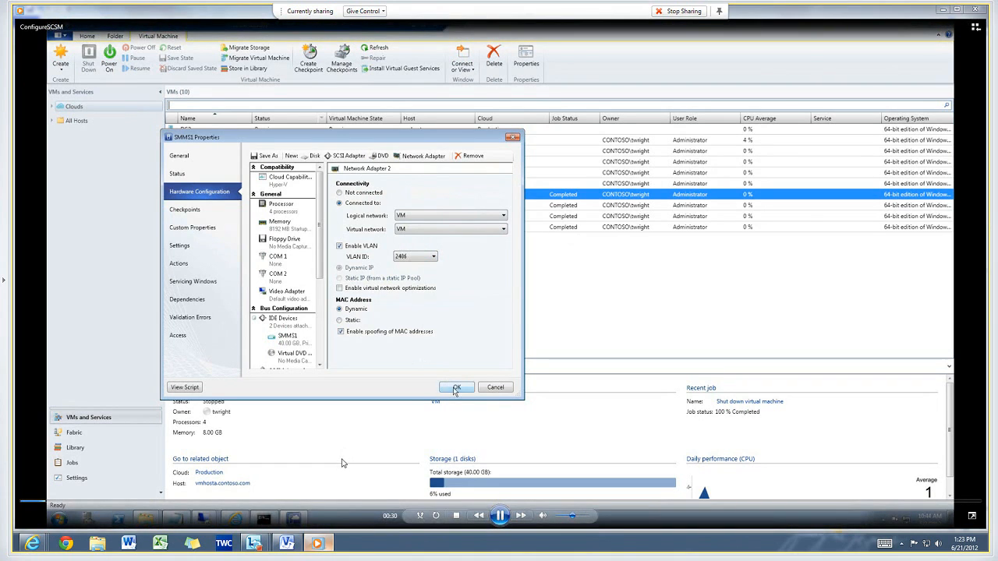
click(455, 388)
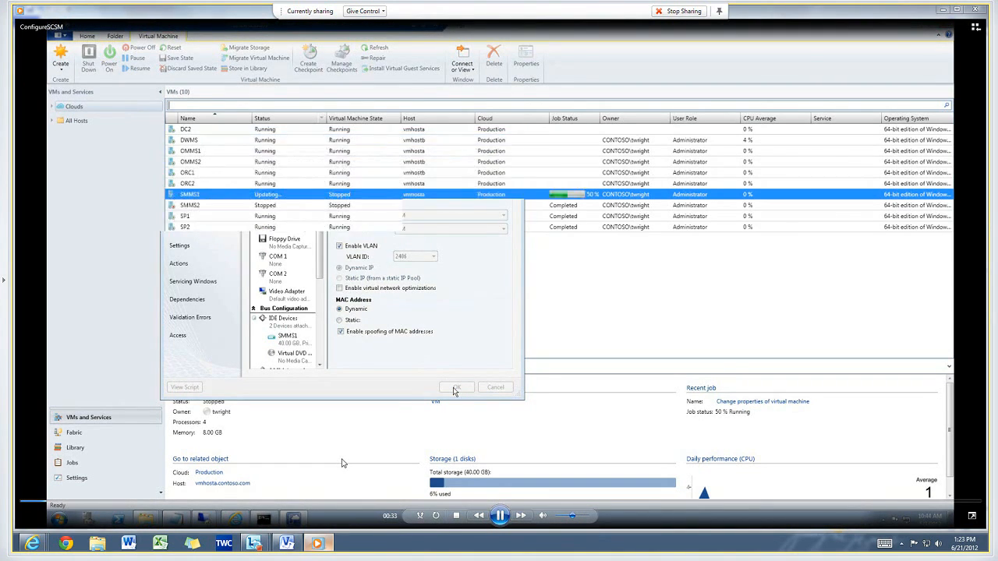
Open SMMS2's properties and add a new network adapter under Hardware Configuration.
right_click(246, 205)
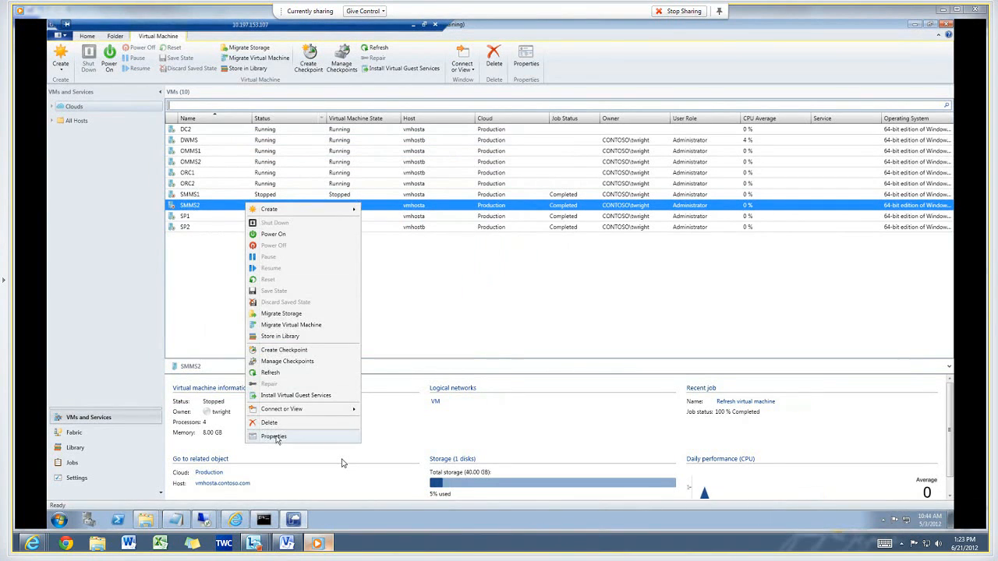
click(275, 436)
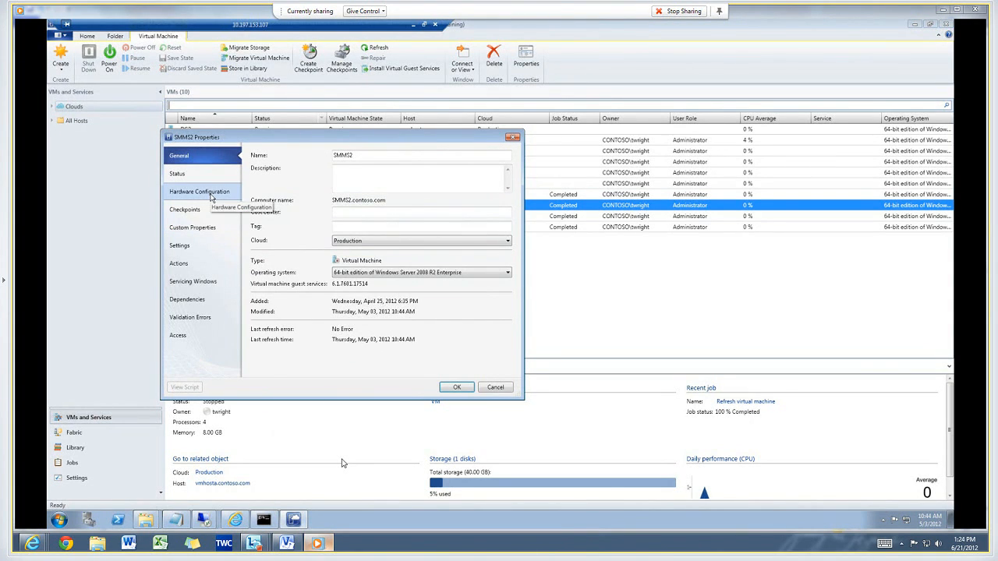
click(210, 198)
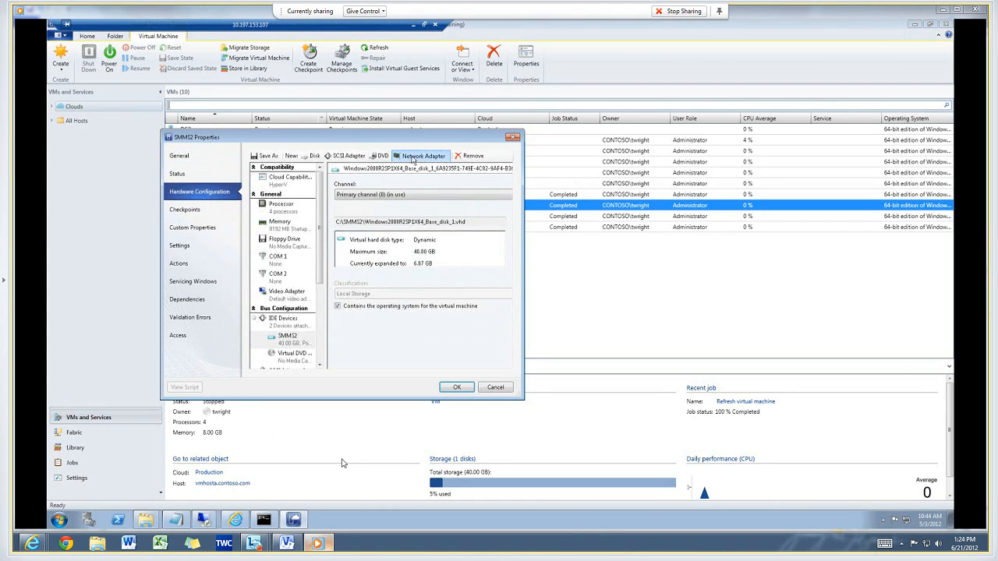
click(413, 158)
click(423, 181)
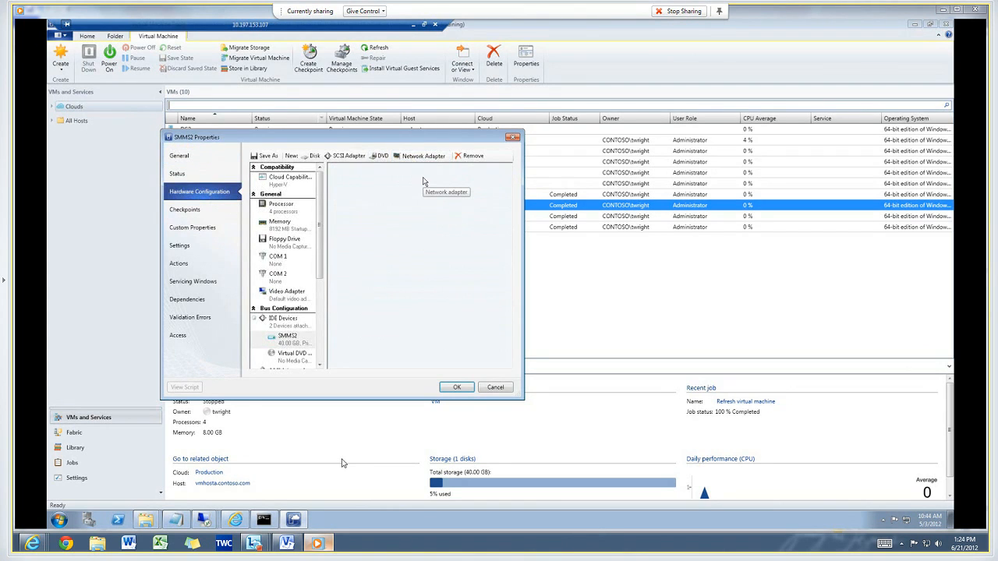
click(340, 204)
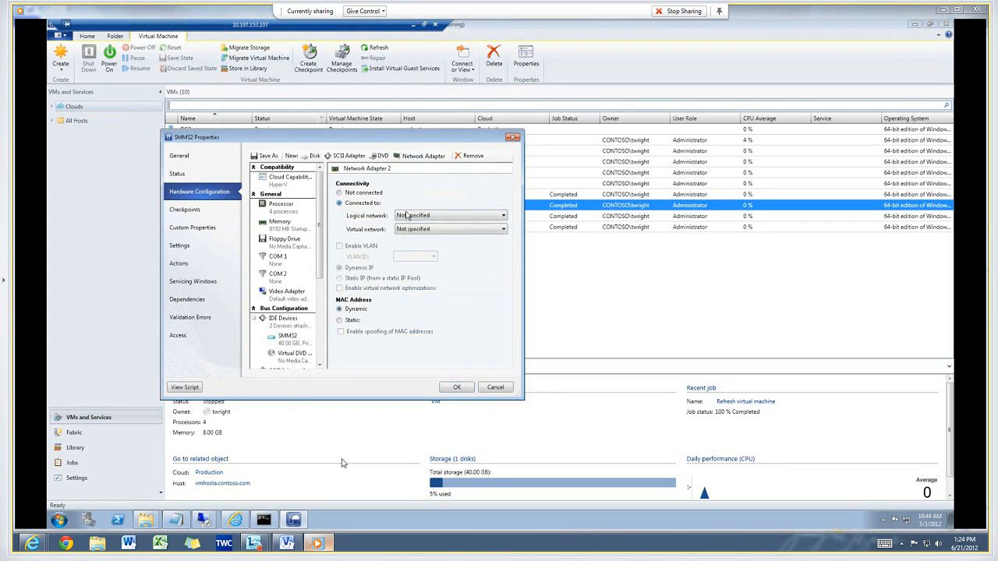
Connect SMMS2's new adapter to the VM logical network and the VM virtual network.
click(405, 216)
click(407, 236)
click(406, 230)
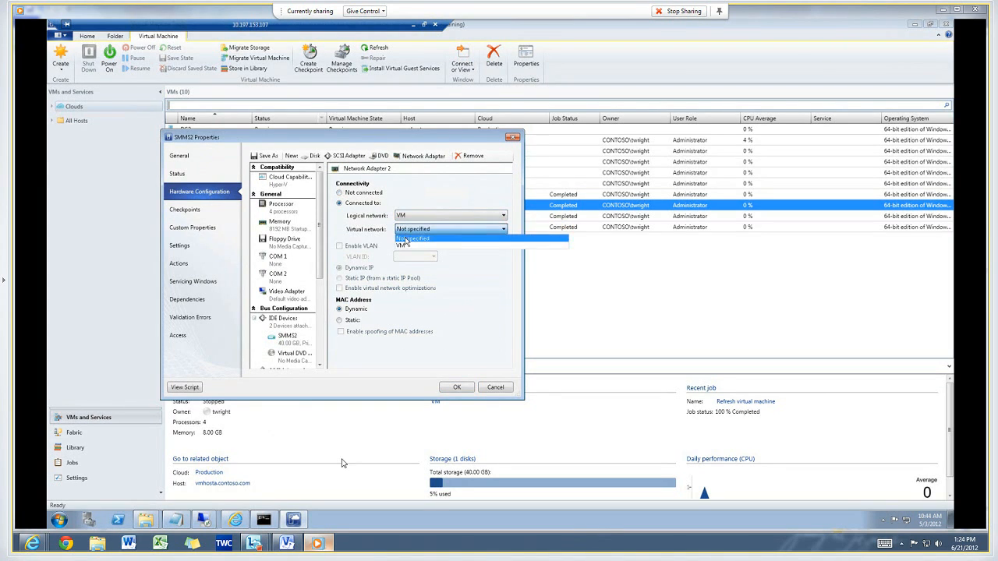
click(405, 241)
click(404, 229)
click(404, 246)
Enable VLAN on SMMS2's new adapter with VLAN ID 2406.
click(373, 246)
click(411, 257)
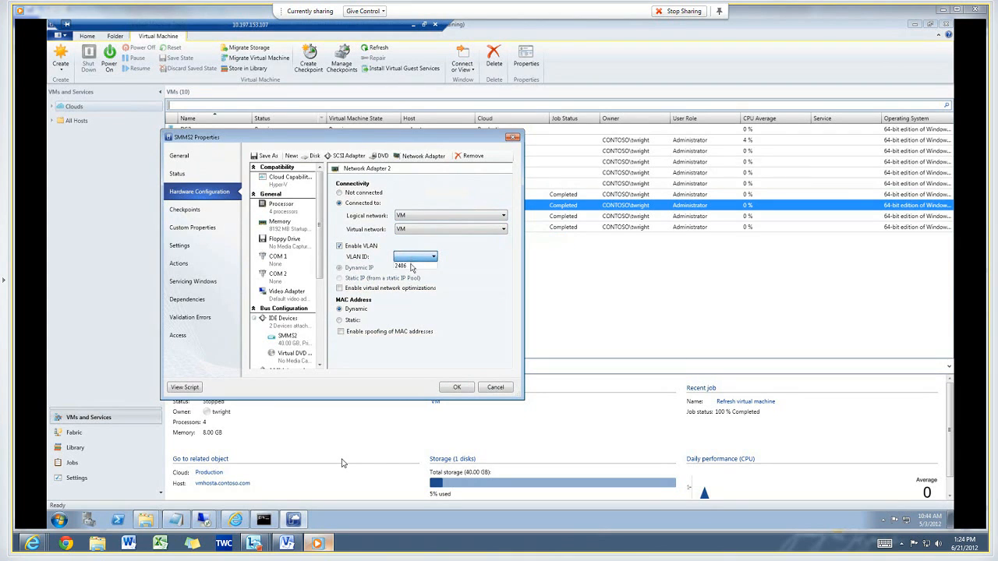
click(411, 267)
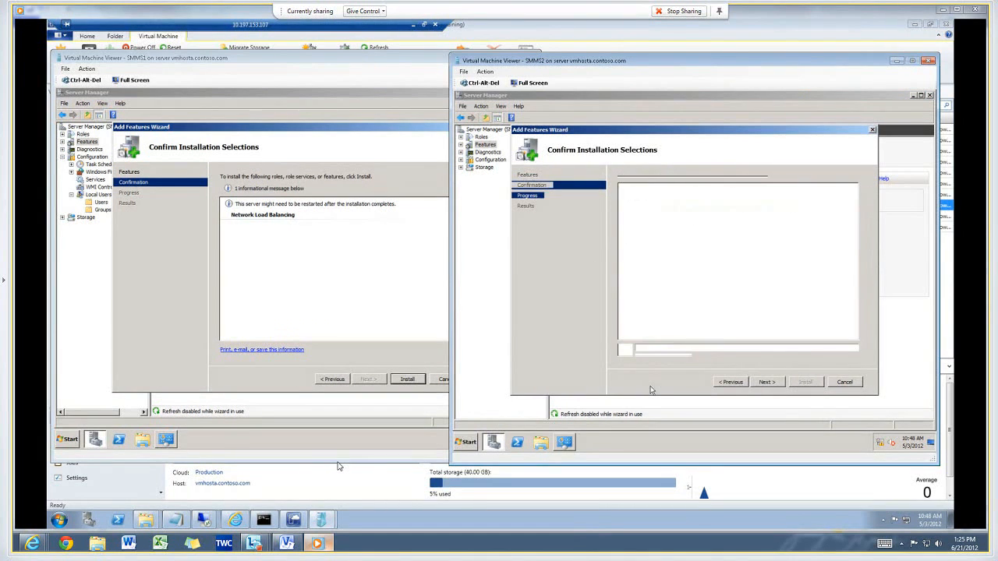
Install the Network Load Balancing feature on SMMS1 and close the feature wizards on both servers.
click(415, 380)
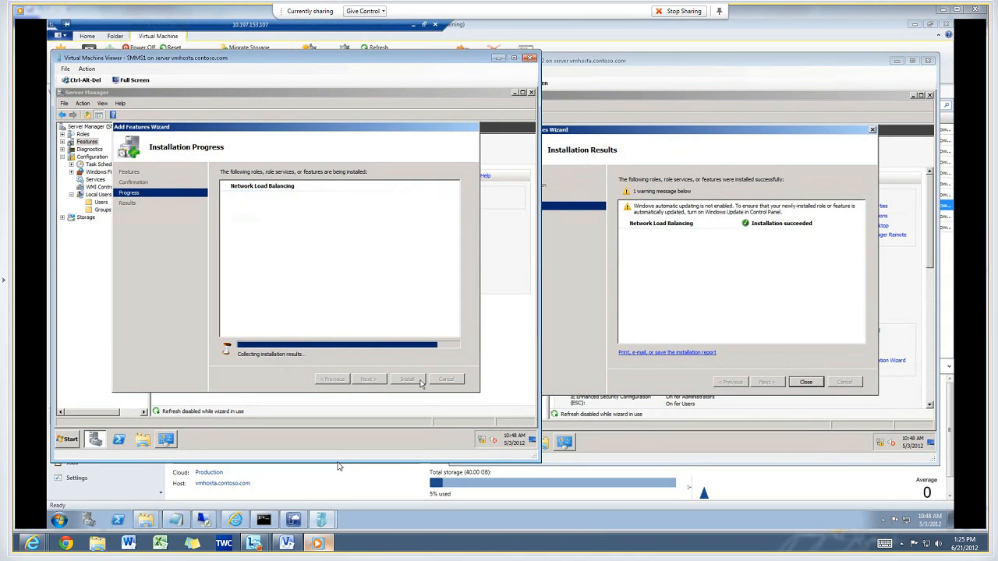
click(407, 379)
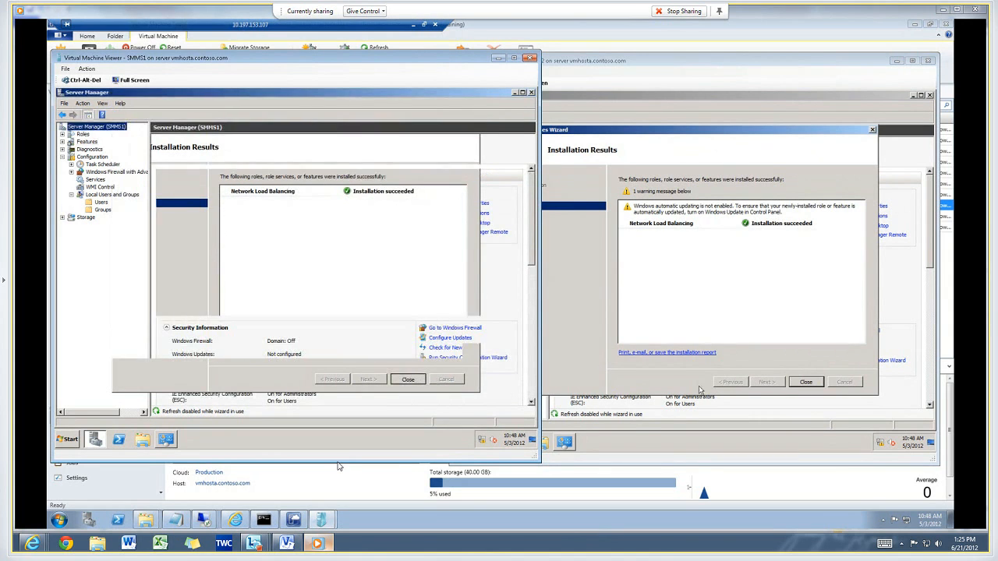
click(811, 383)
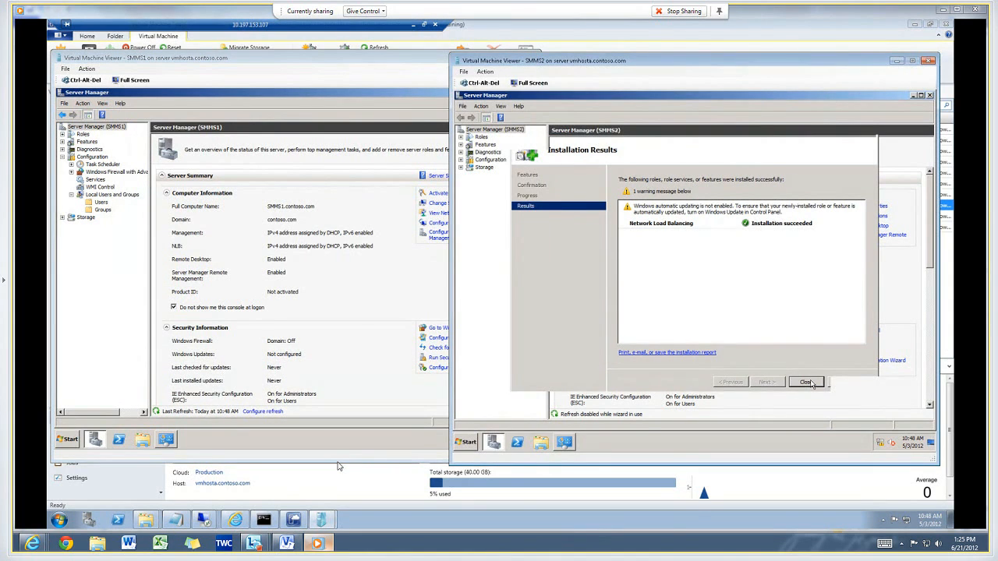
Open Network Load Balancing Manager on both SMMS2 and SMMS1, approving the elevation prompt.
click(466, 442)
mouse_move(602, 361)
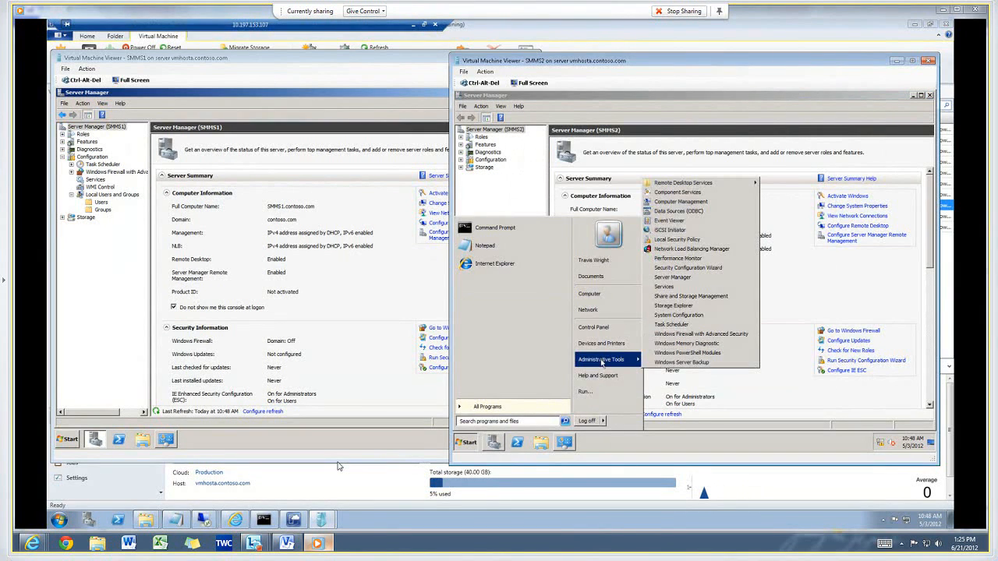
click(691, 248)
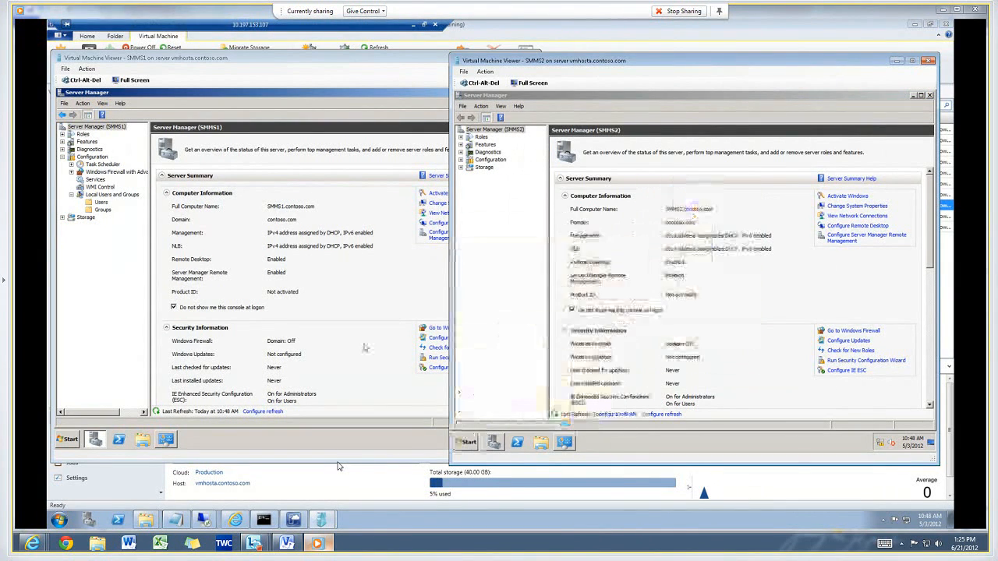
click(68, 440)
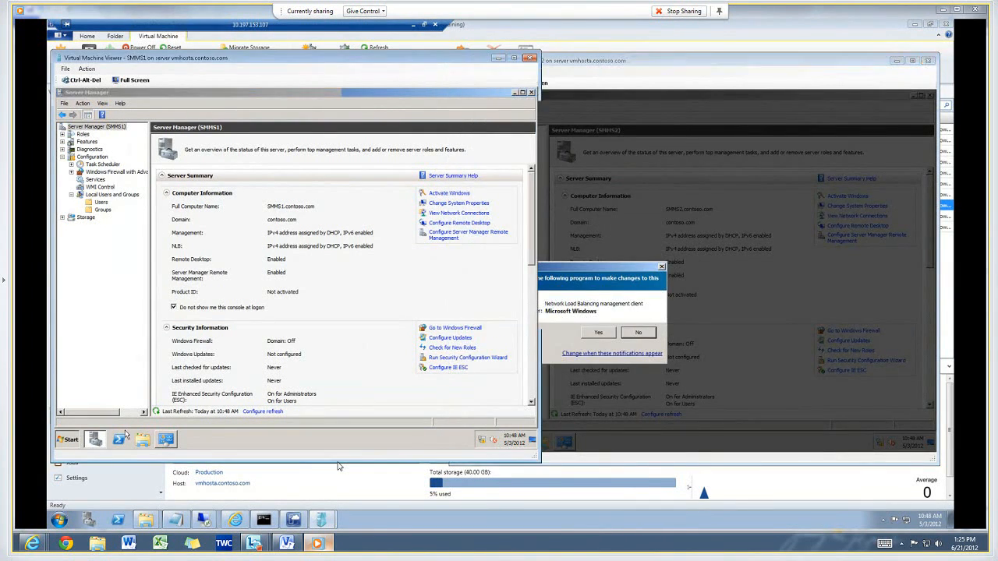
mouse_move(204, 356)
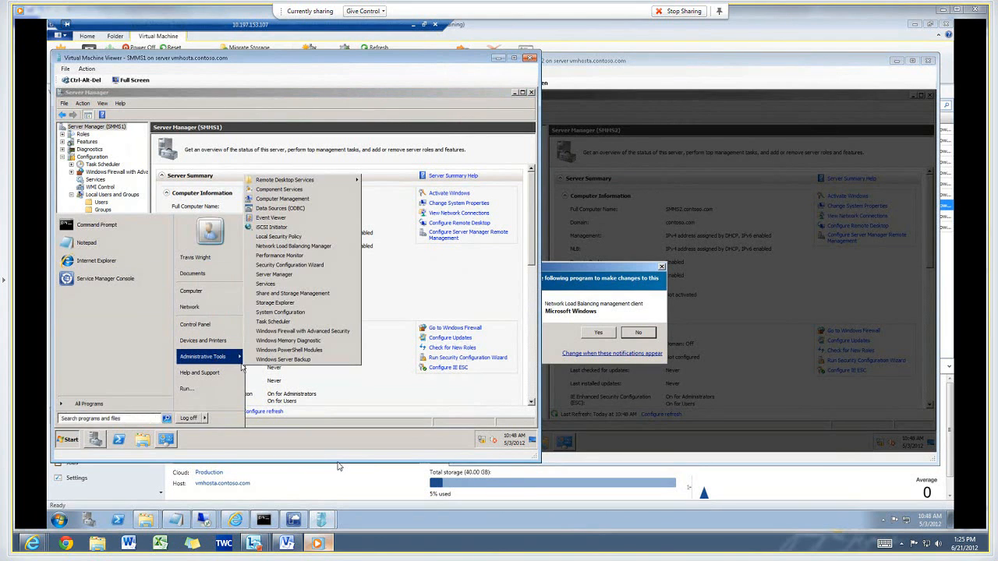
click(294, 246)
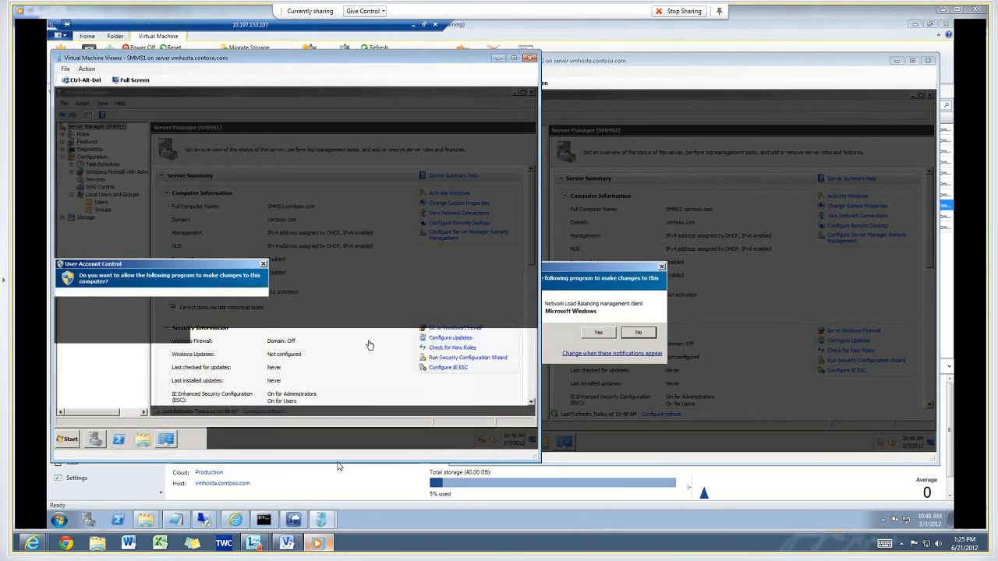
click(590, 334)
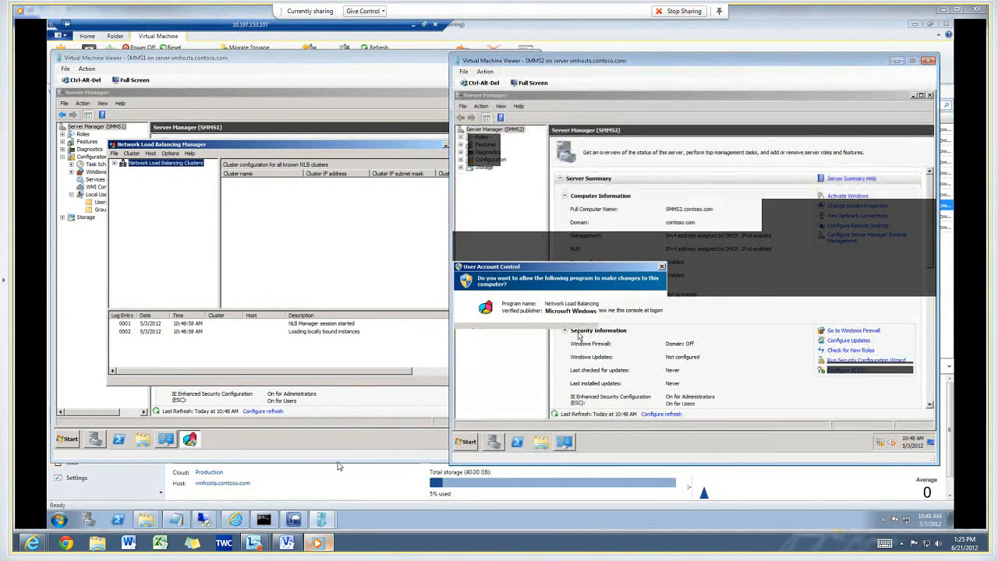
Start a new NLB cluster on host smms1.contoso.com and choose its NLB interface.
click(148, 164)
right_click(147, 166)
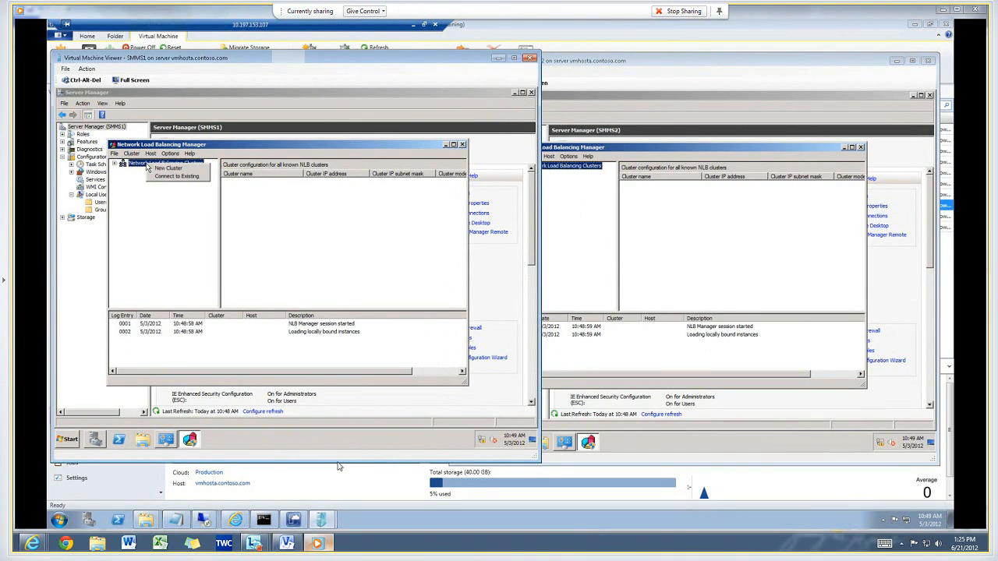
click(159, 168)
text(smms)
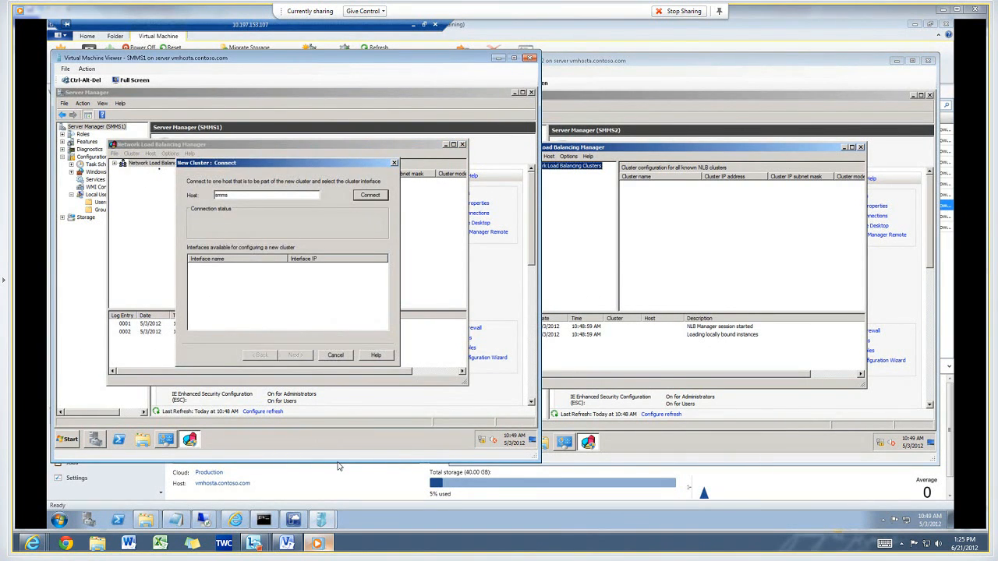
text(1.contoso.com)
key(Return)
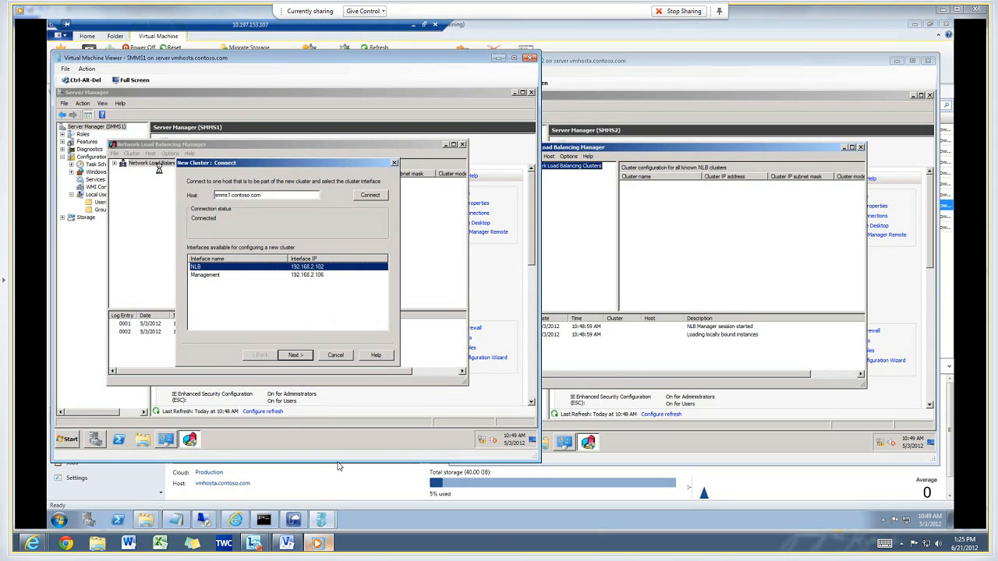
click(295, 356)
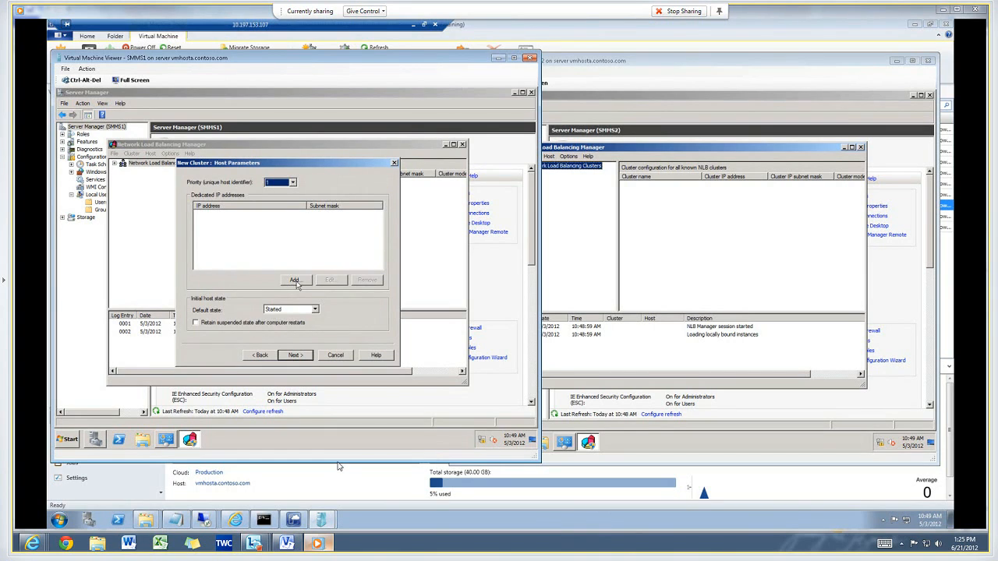
Add 192.168.2.131 with mask 255.255.255.0 as SMMS1's dedicated IP address and continue.
click(296, 280)
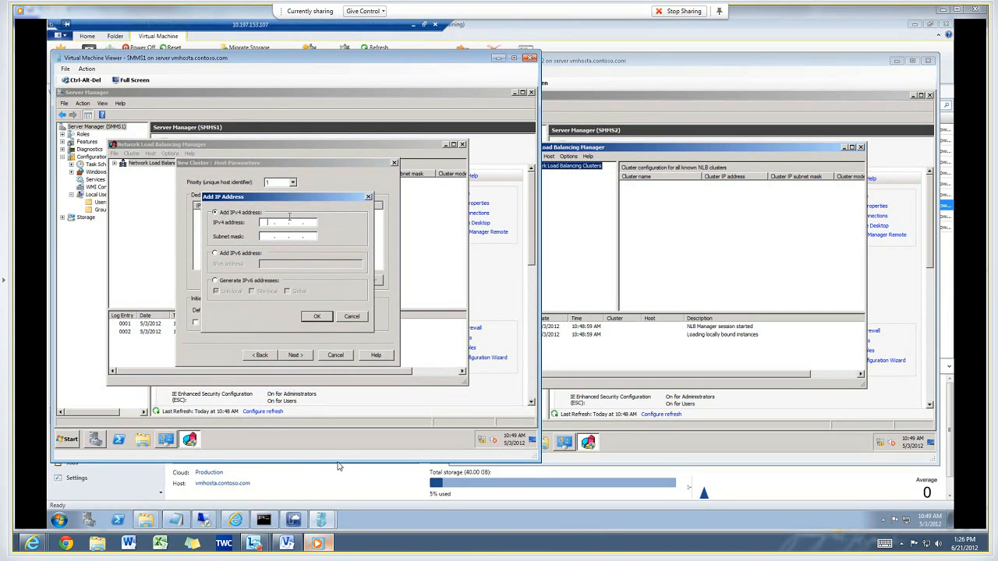
text(192 . 168 . 2 . 131)
key(Tab)
click(317, 316)
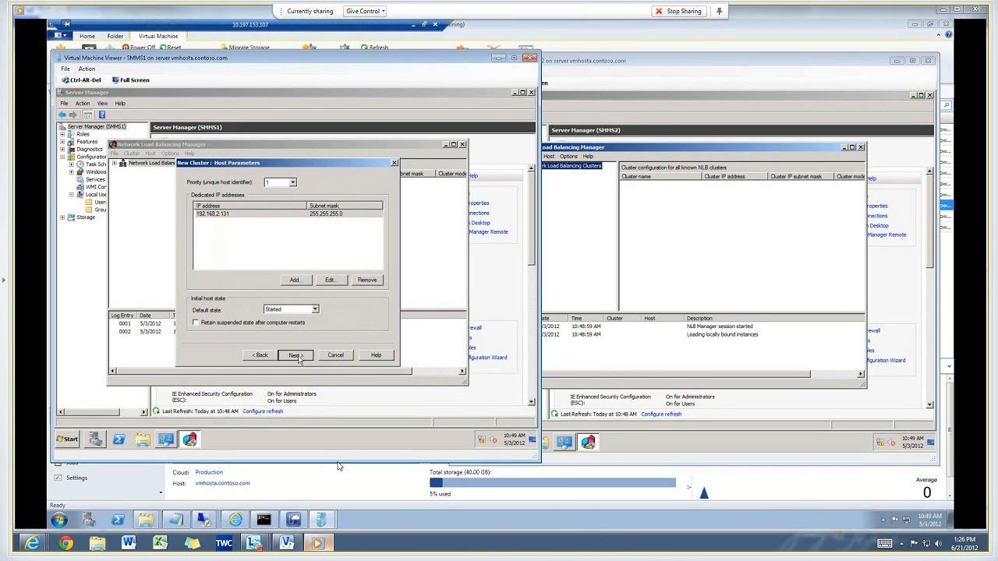
click(296, 355)
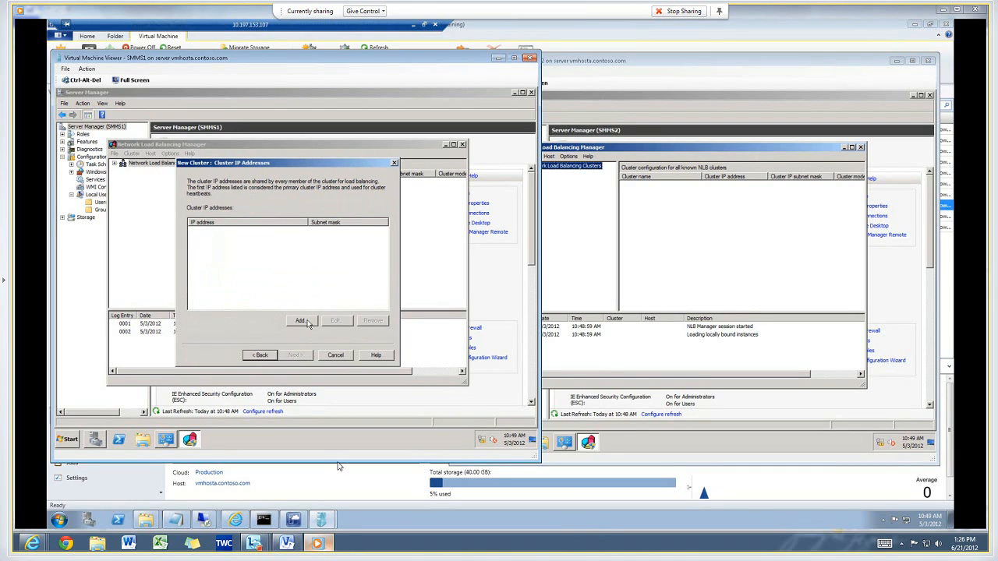
Add 192.168.2.130 as the cluster IP address and continue.
click(306, 320)
text(192 . )
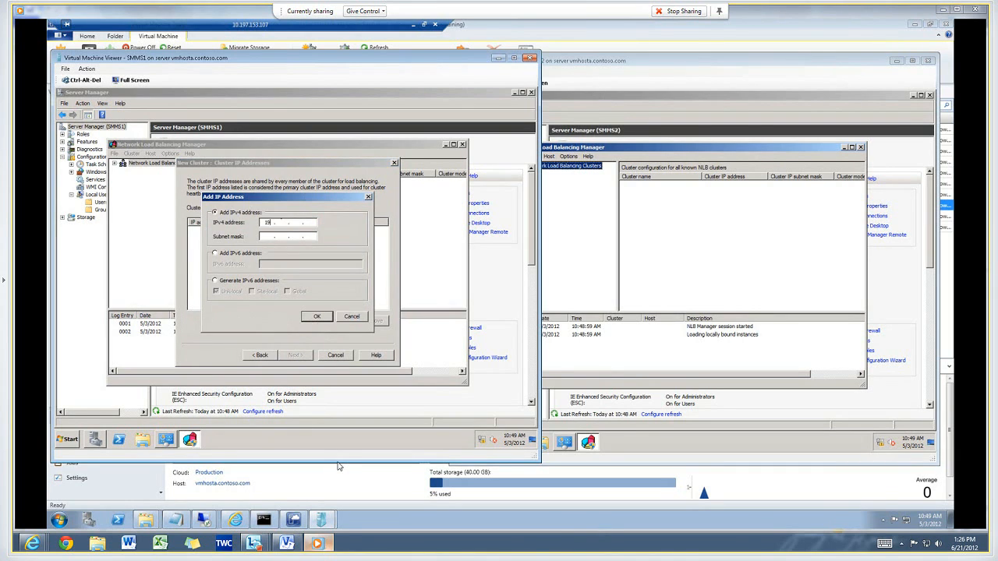
text(168 . 2 . 130)
key(Tab)
click(316, 317)
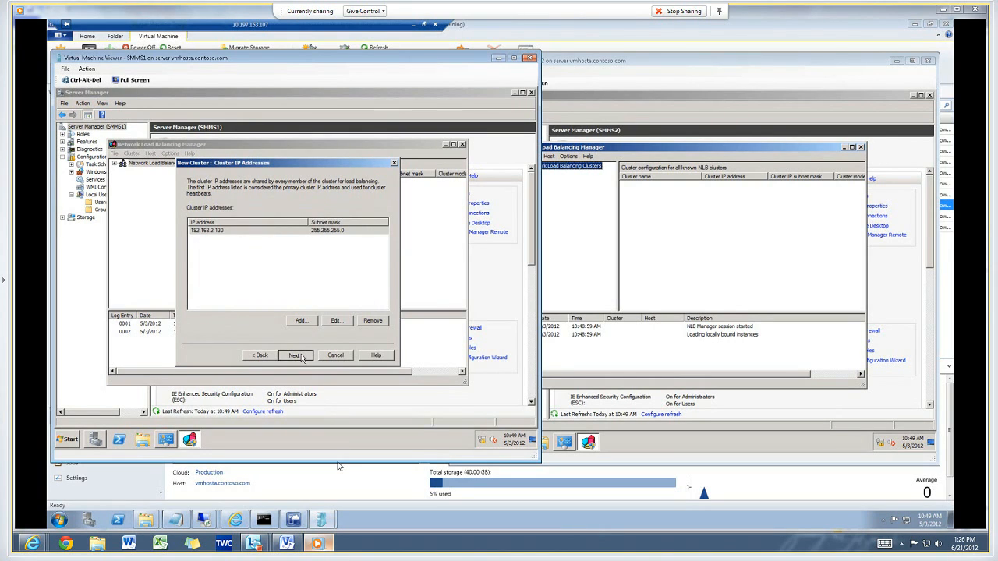
click(301, 355)
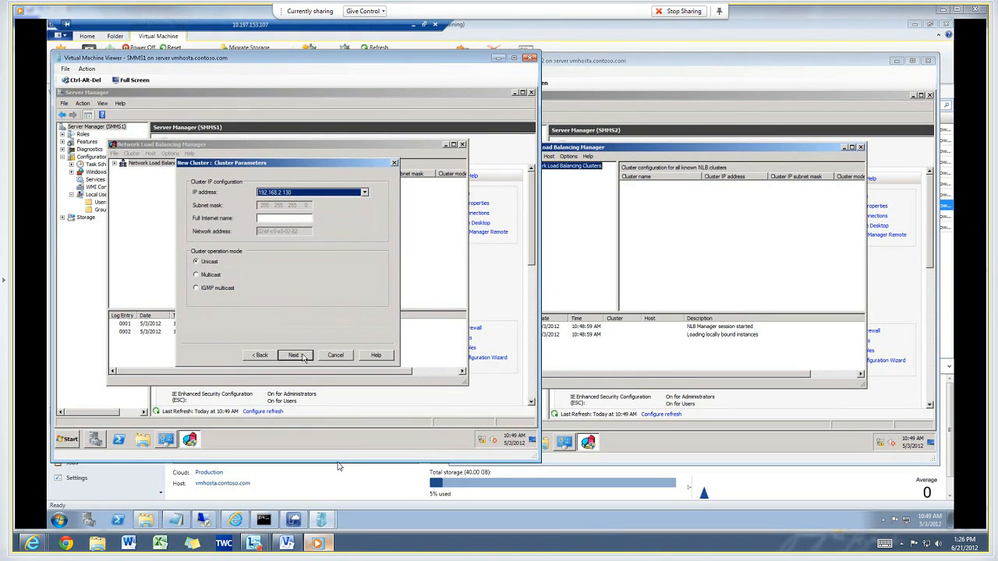
Set the cluster's full Internet name to smms.contoso.com, keep the default port rules, and finish creating the cluster.
click(290, 218)
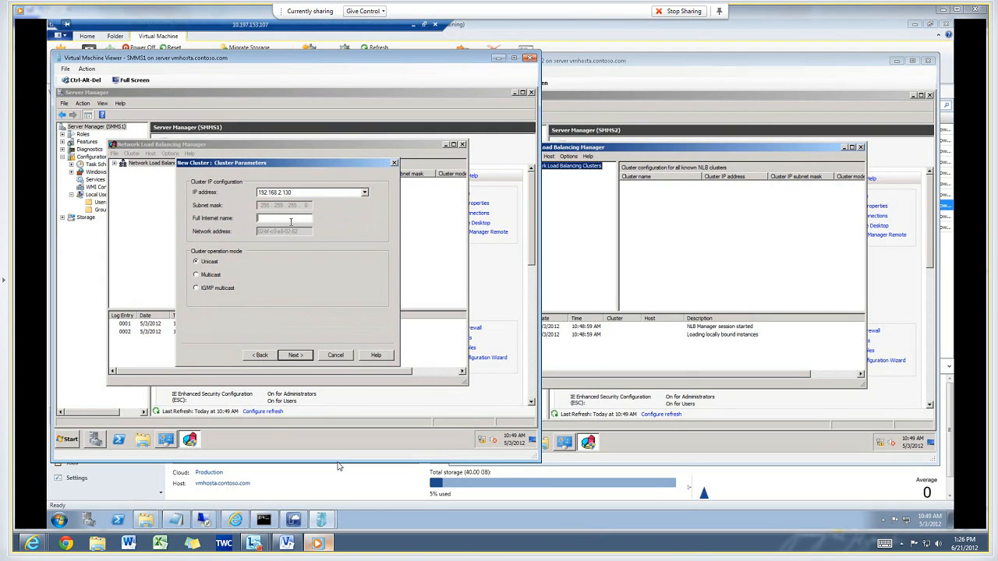
text(smms.contoso.com)
click(295, 355)
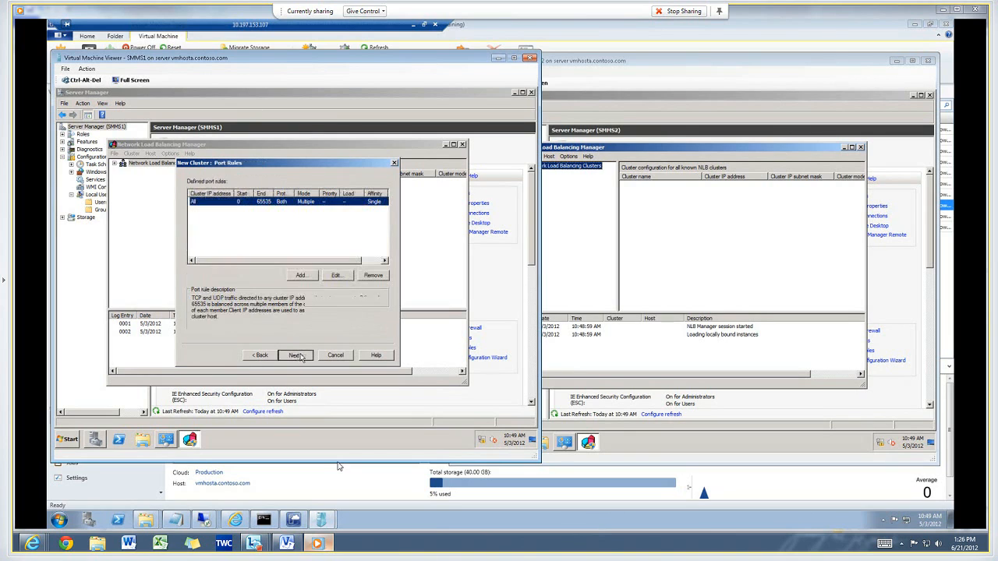
click(296, 356)
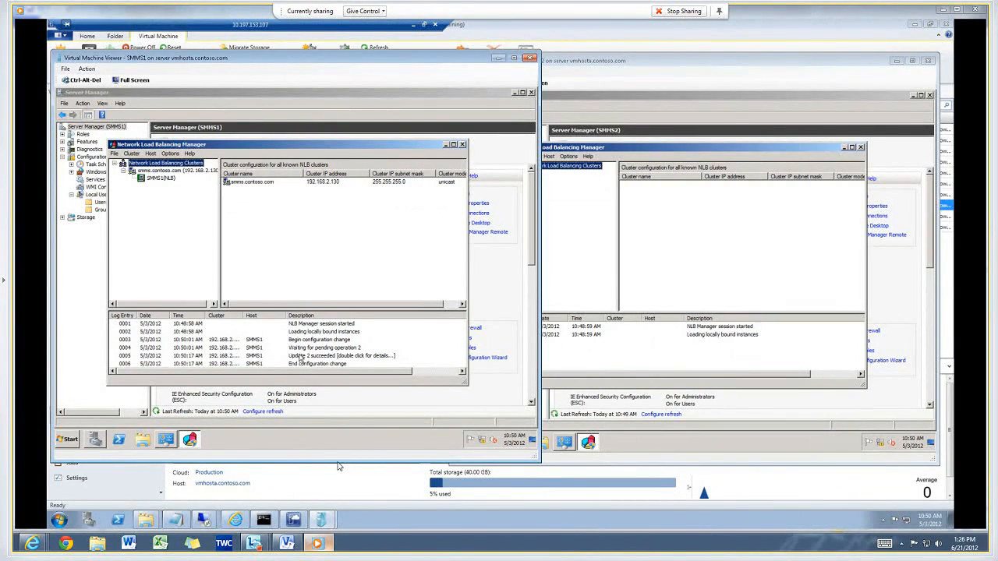
On SMMS2, connect Network Load Balancing Manager to the existing cluster on host smms1.contoso.com.
click(567, 173)
right_click(567, 173)
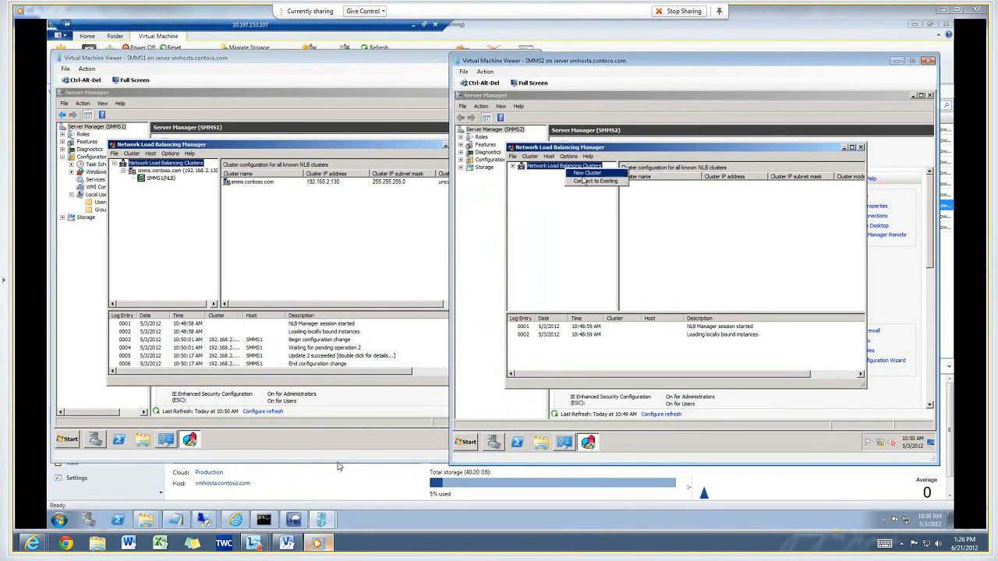
click(584, 184)
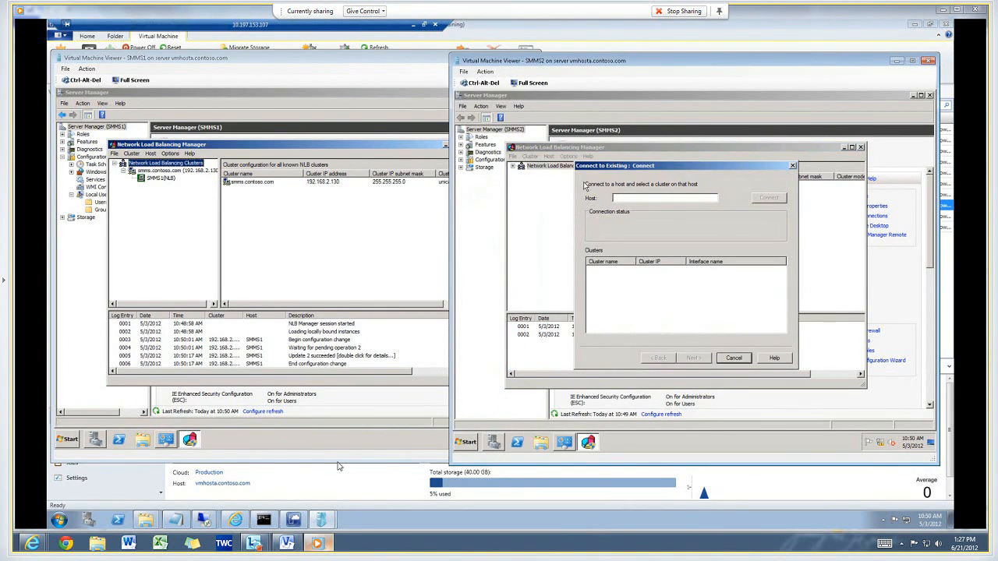
text(smms1)
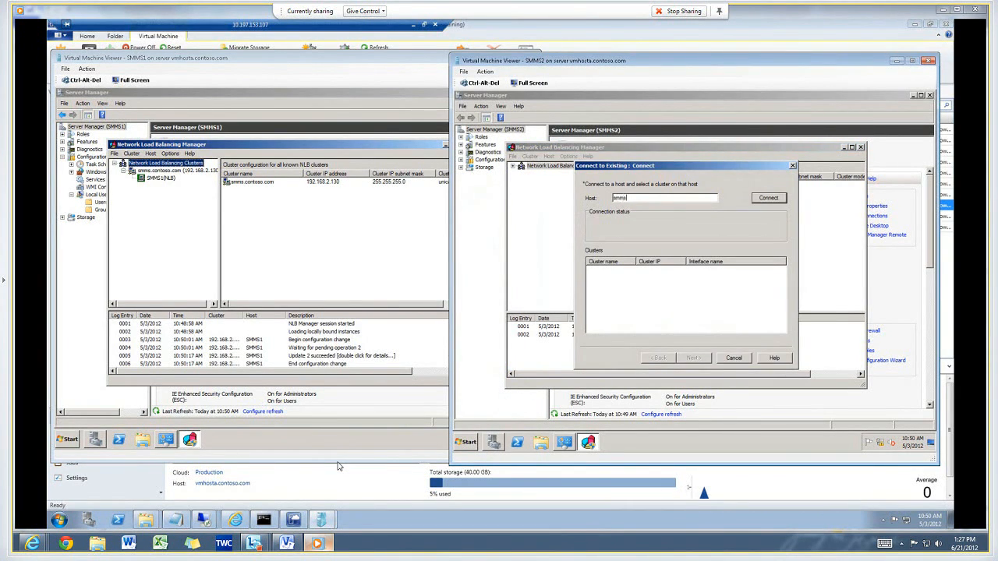
text(.contoso.com)
key(Return)
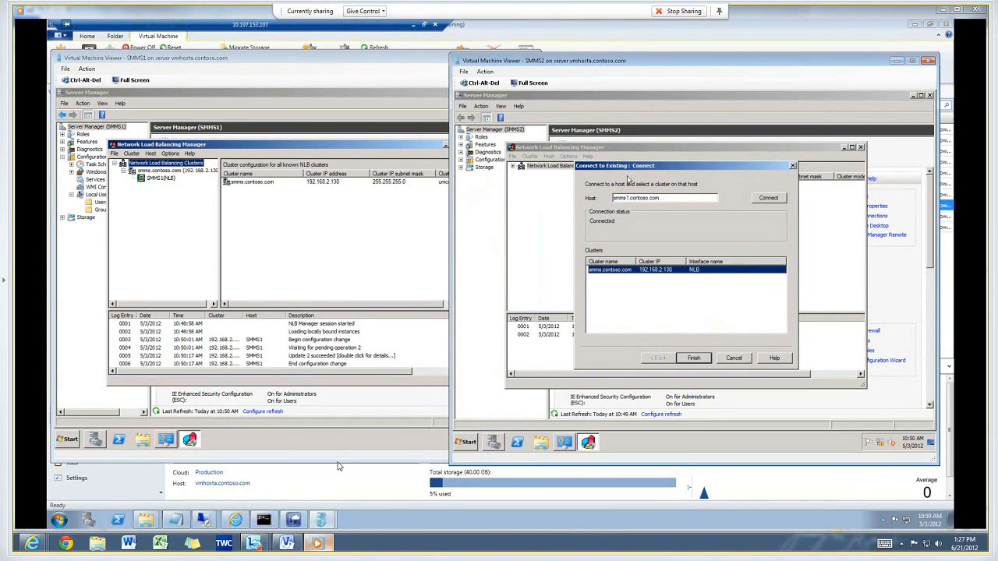
click(693, 357)
Add host smms2.contoso.com to the smms.contoso.com cluster using its NLB interface.
click(569, 173)
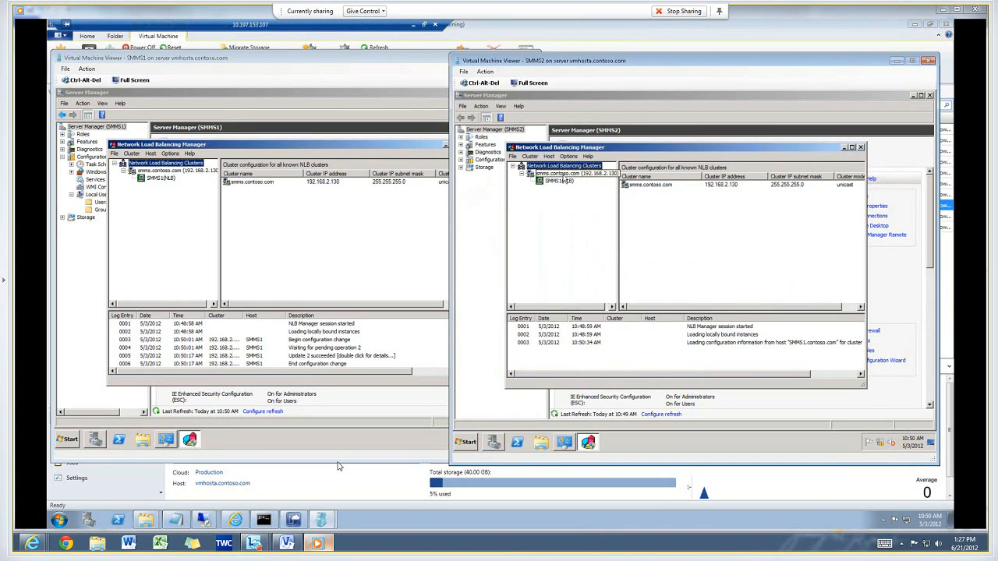
right_click(571, 174)
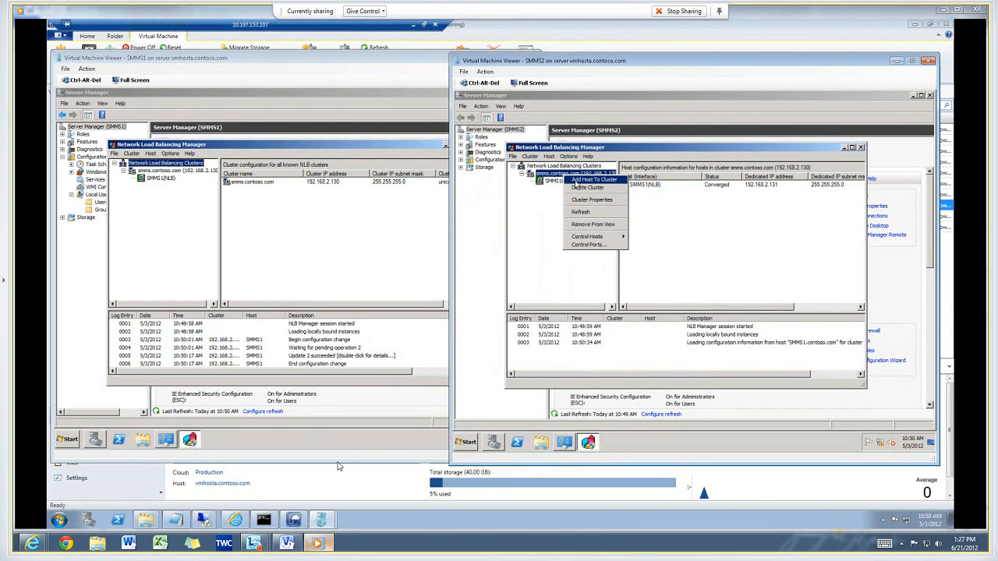
click(577, 180)
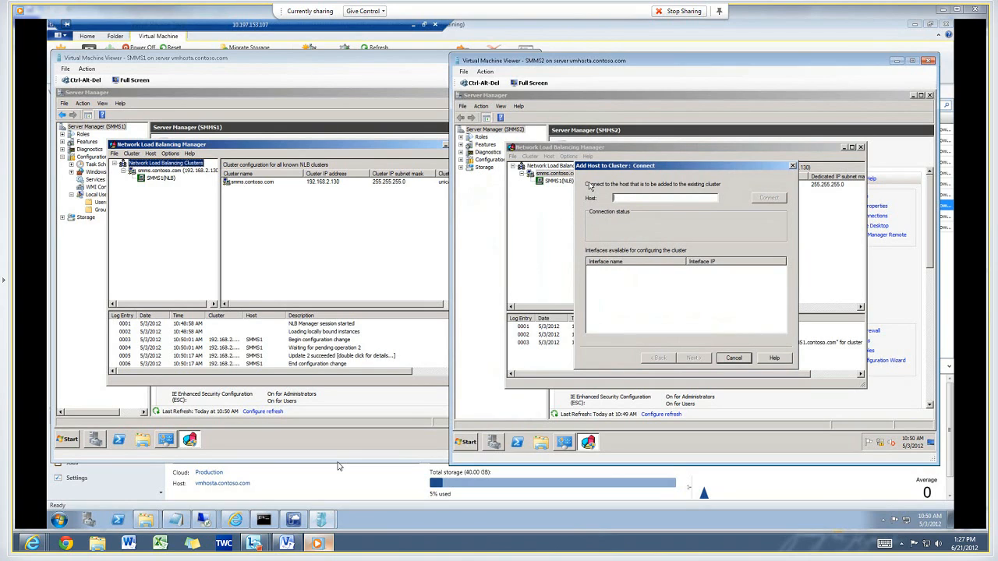
text(s)
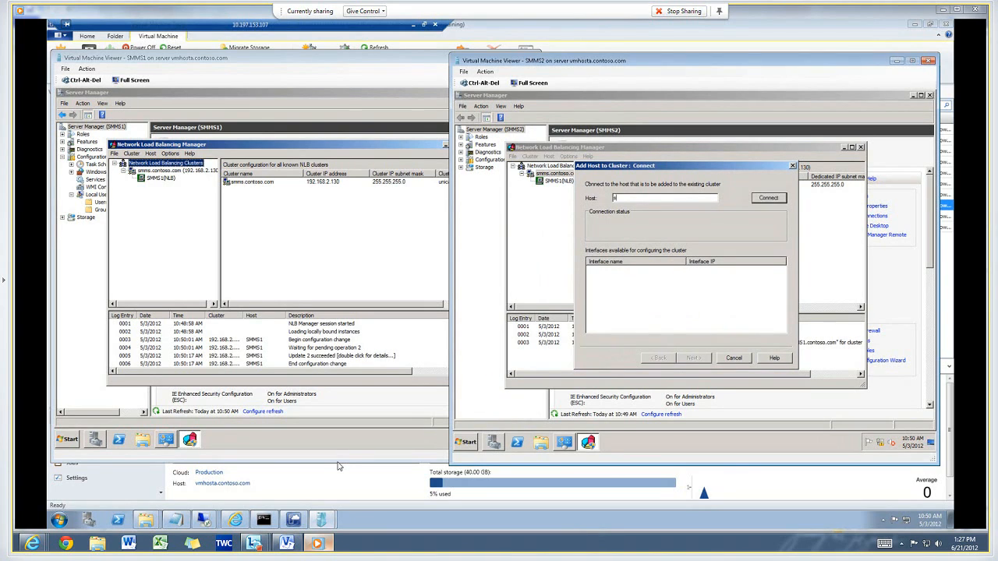
text(mms2.contoso.com)
click(768, 197)
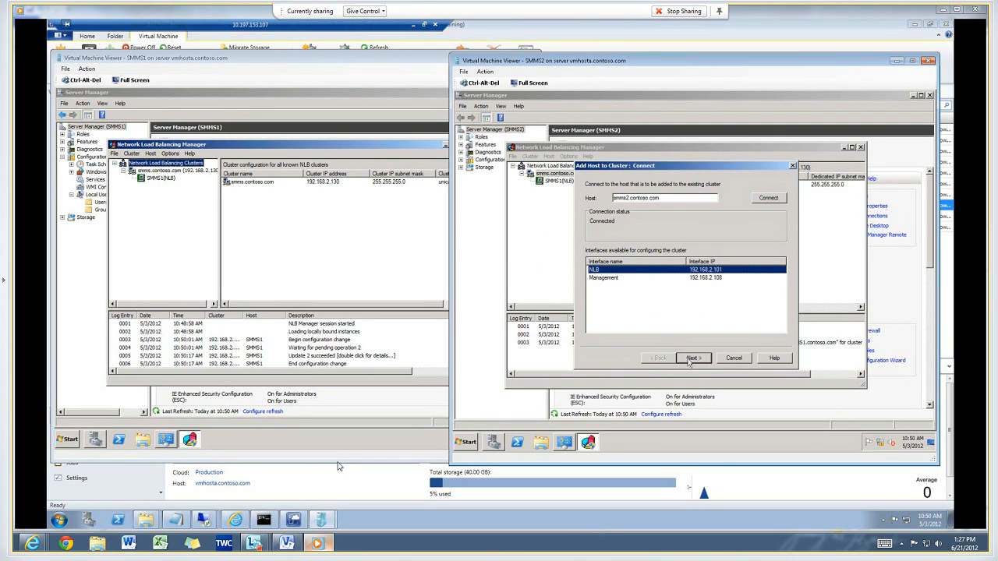
click(688, 359)
Add 192.168.2.132 as SMMS2's dedicated IP address in the host parameters and finish adding the host to the cluster.
click(759, 293)
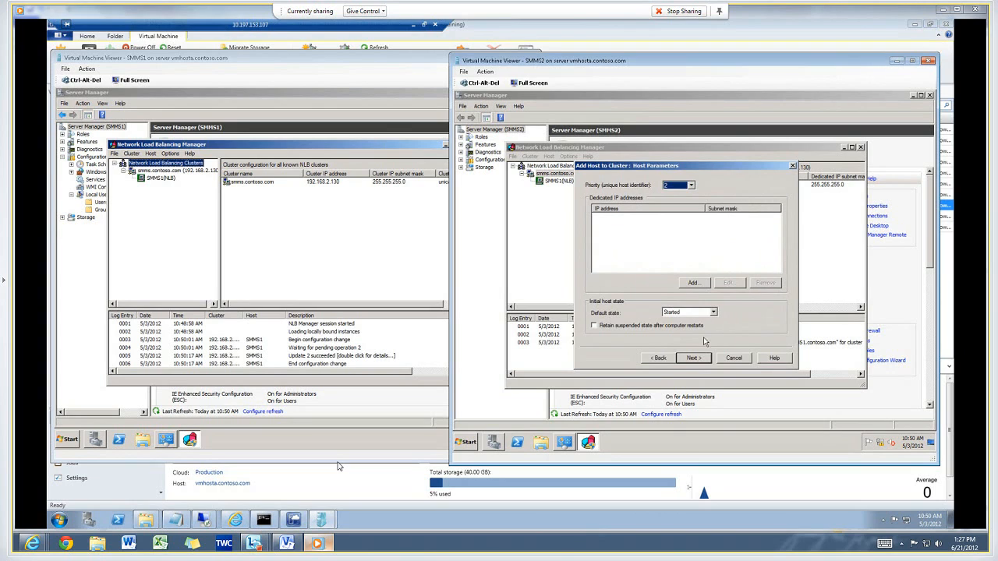
click(694, 284)
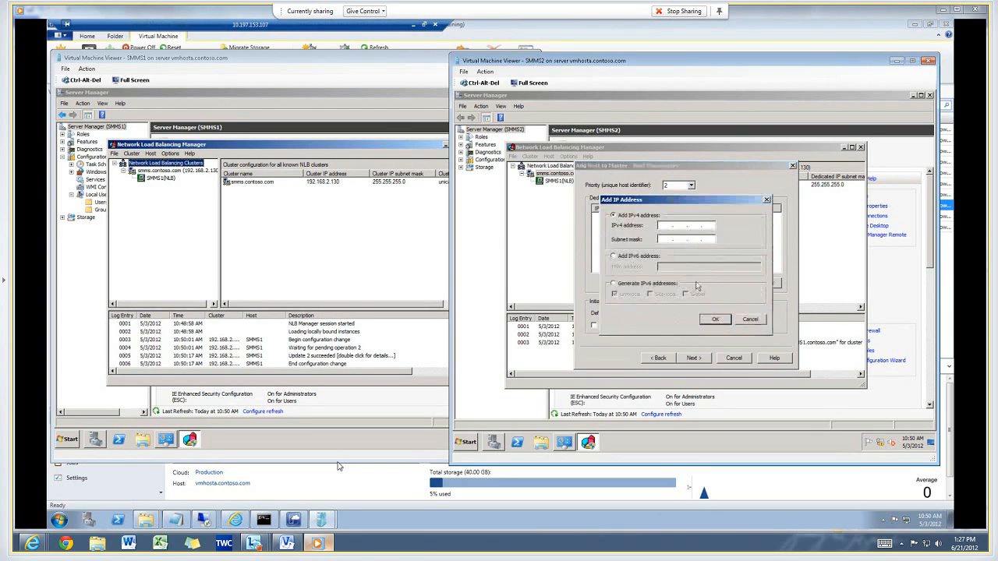
click(668, 225)
text(192 . 168 . 2 . 132)
click(714, 320)
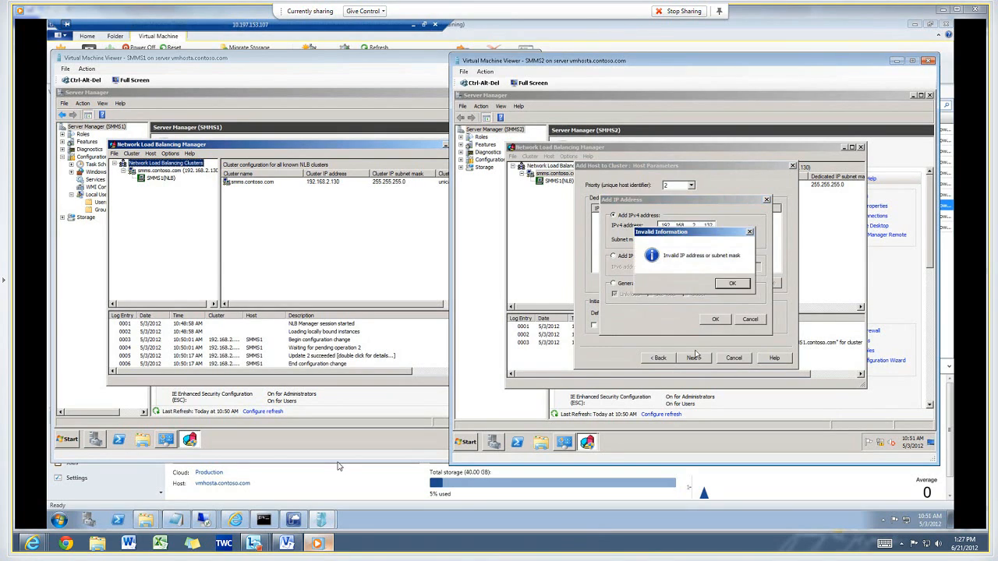
click(734, 284)
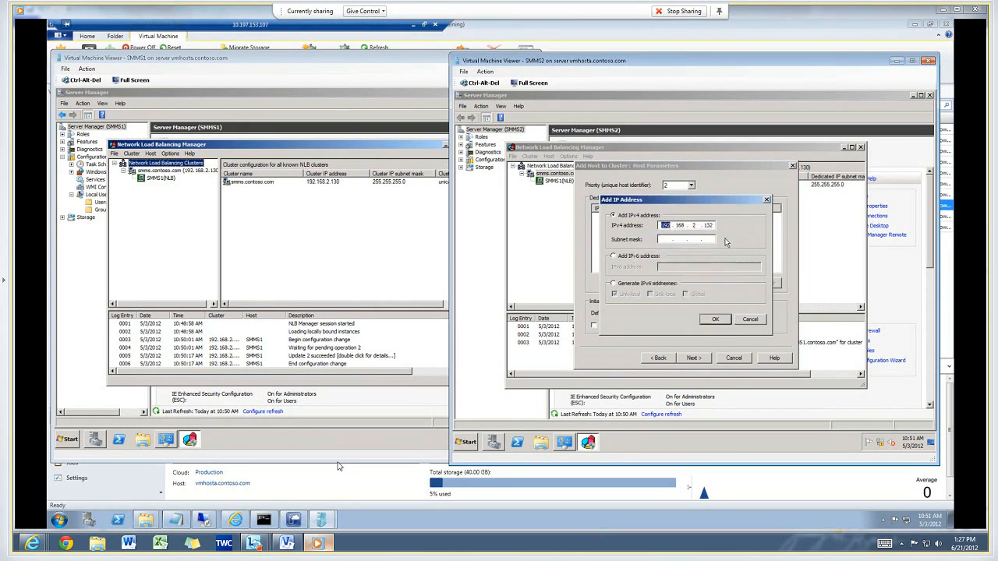
click(715, 320)
click(693, 358)
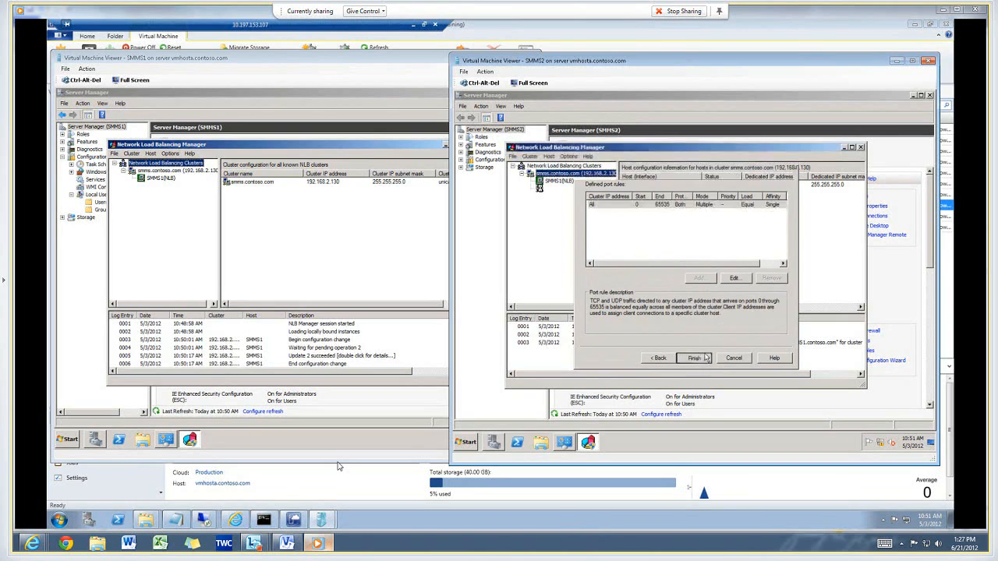
click(693, 358)
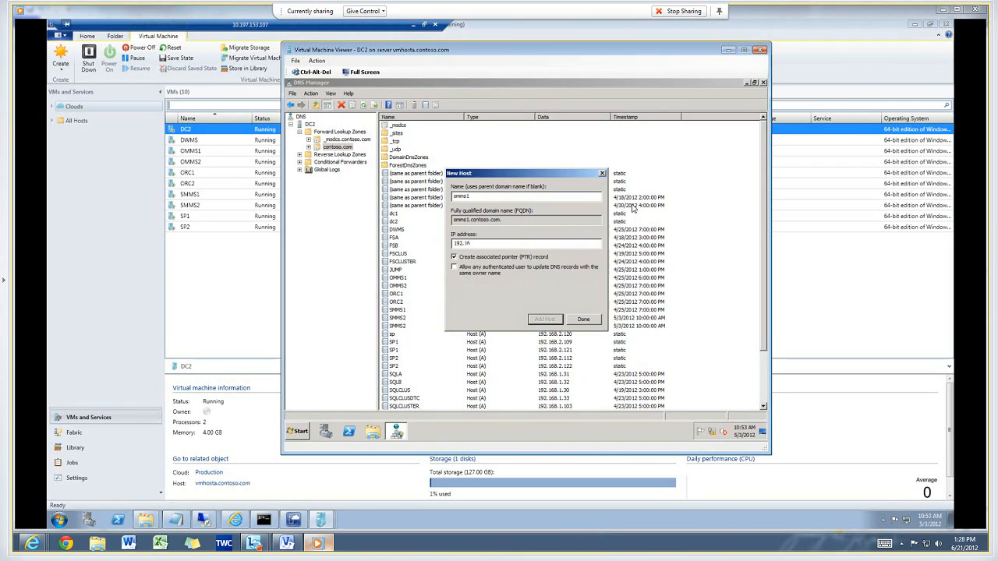
In DNS Manager, create host record smms1 with IP 192.168.2.131 and an associated pointer record.
text(2.131)
key(Return)
key(Return)
Create host record smms2 with IP 192.168.2.132 and an associated pointer record, then close the New Host dialog.
text(smms2192.168.2.13)
key(Tab)
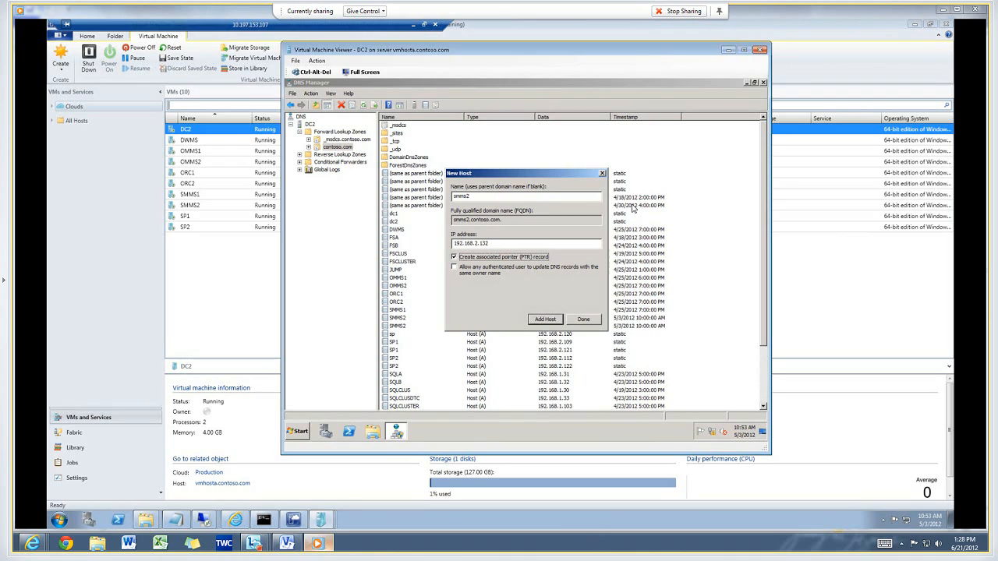
key(Return)
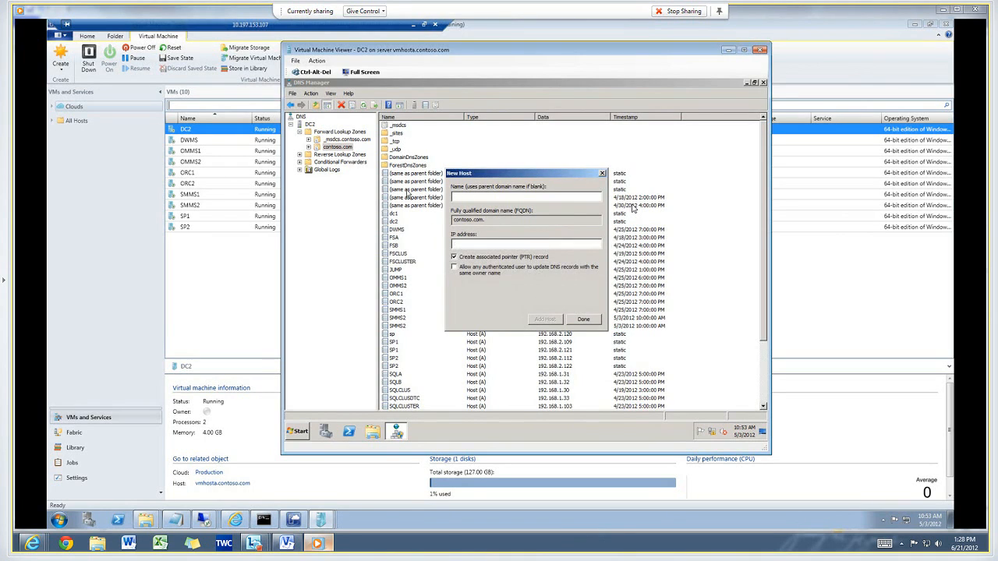
click(597, 320)
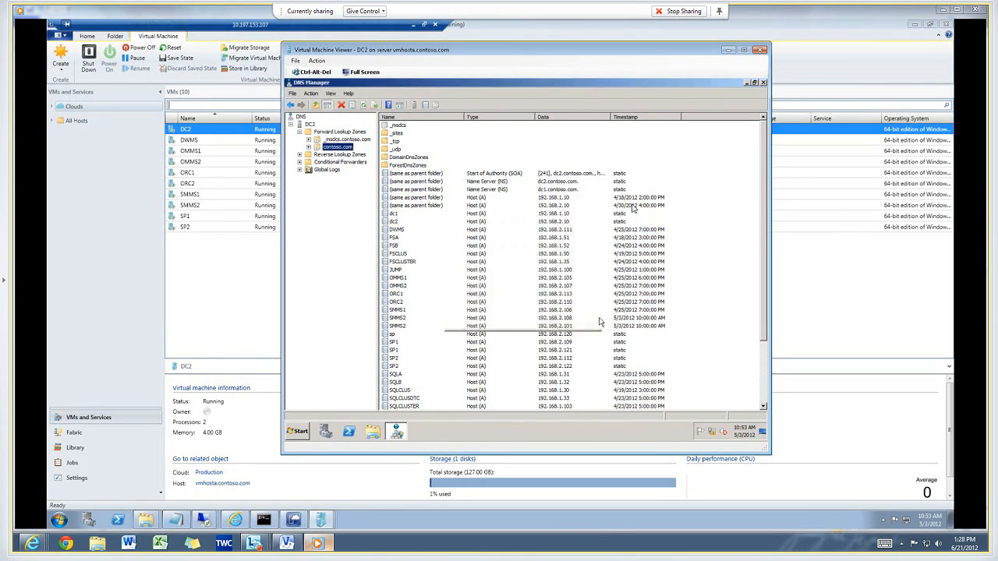
Review the smms, smms1 and smms2 host records in the contoso.com forward lookup zone.
click(505, 368)
scroll(505, 371, down, 4)
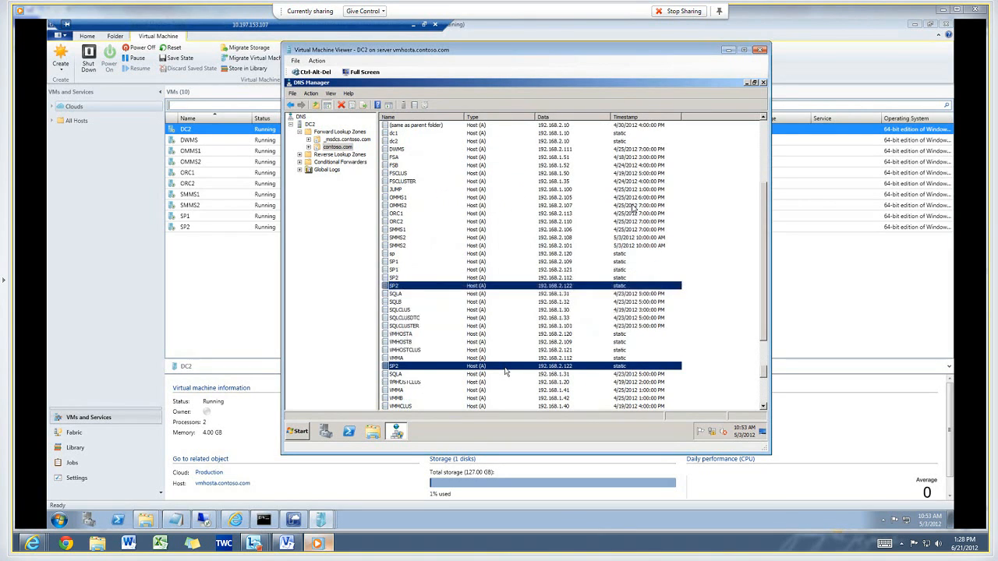
click(447, 247)
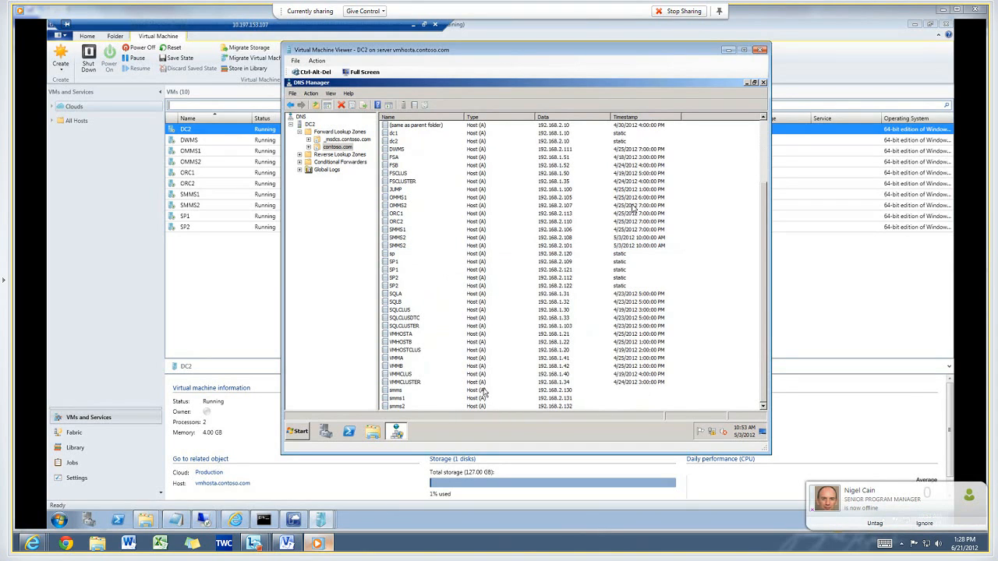
click(483, 392)
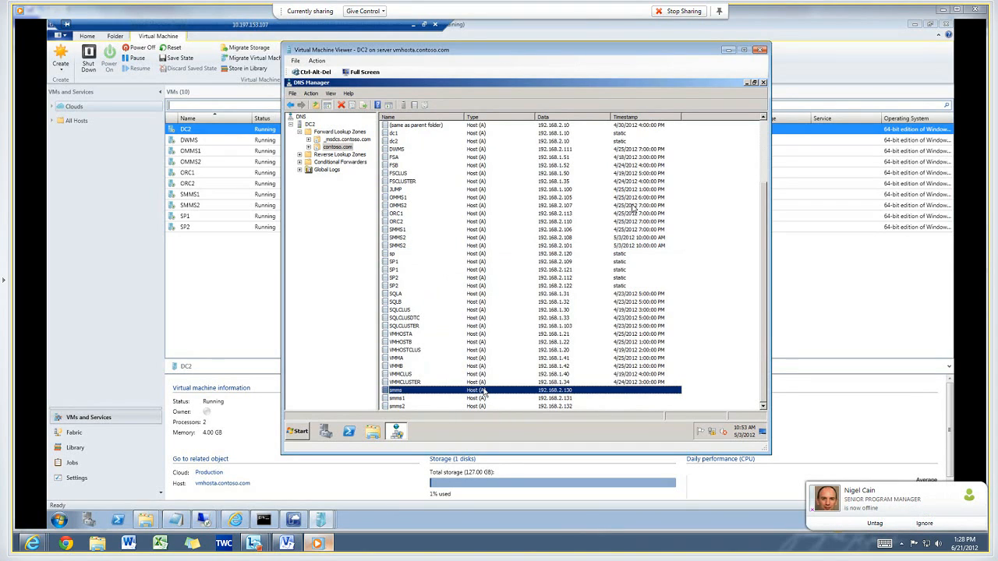
shift+click(483, 406)
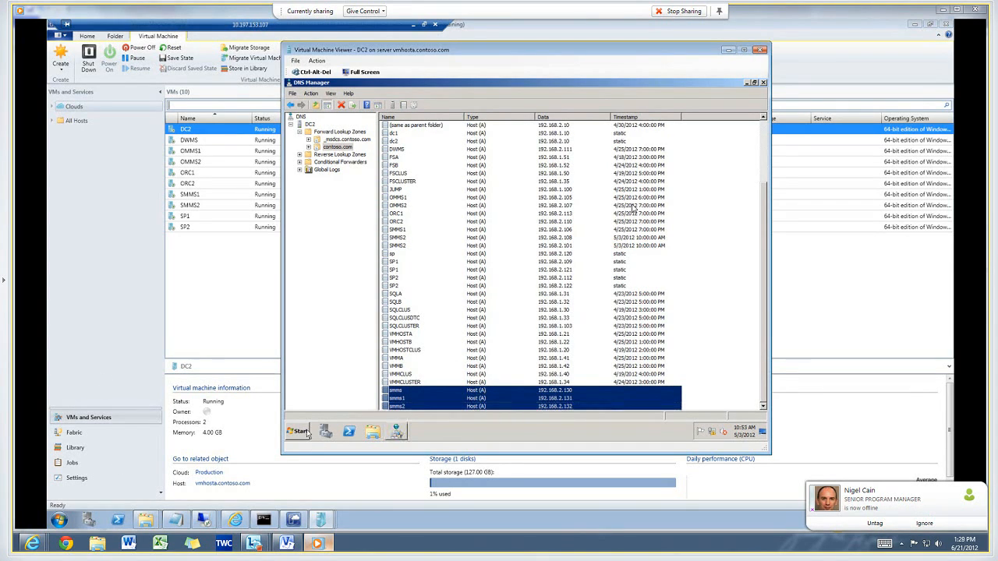
Open an elevated Command Prompt, run ipconfig /flushdns, and begin typing ping smms.
click(298, 431)
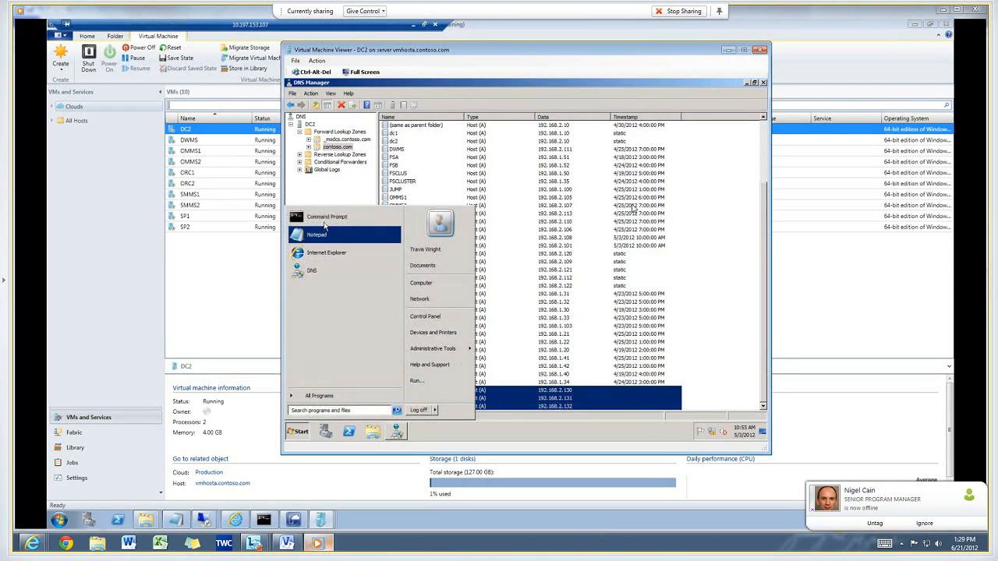
right_click(325, 220)
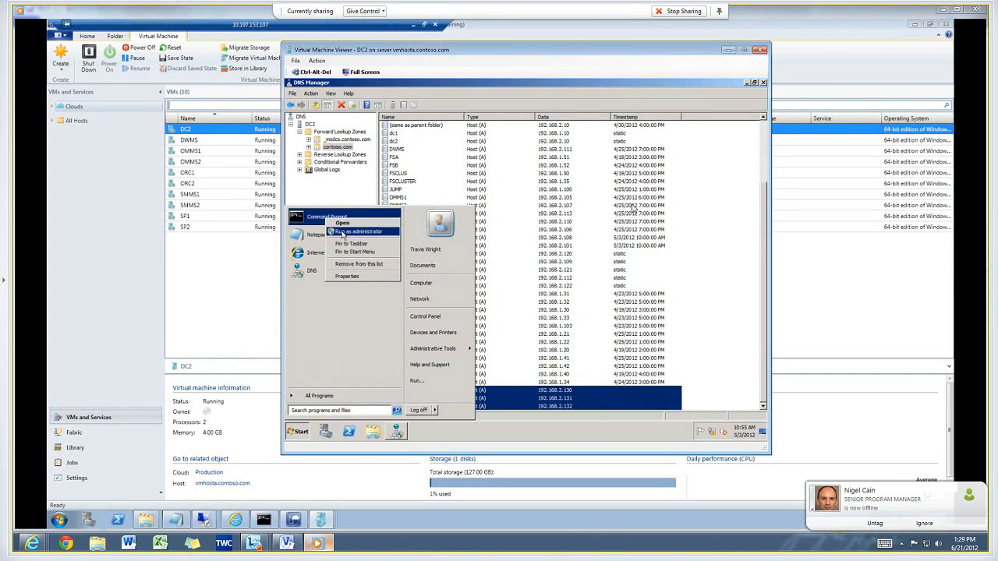
key(Escape)
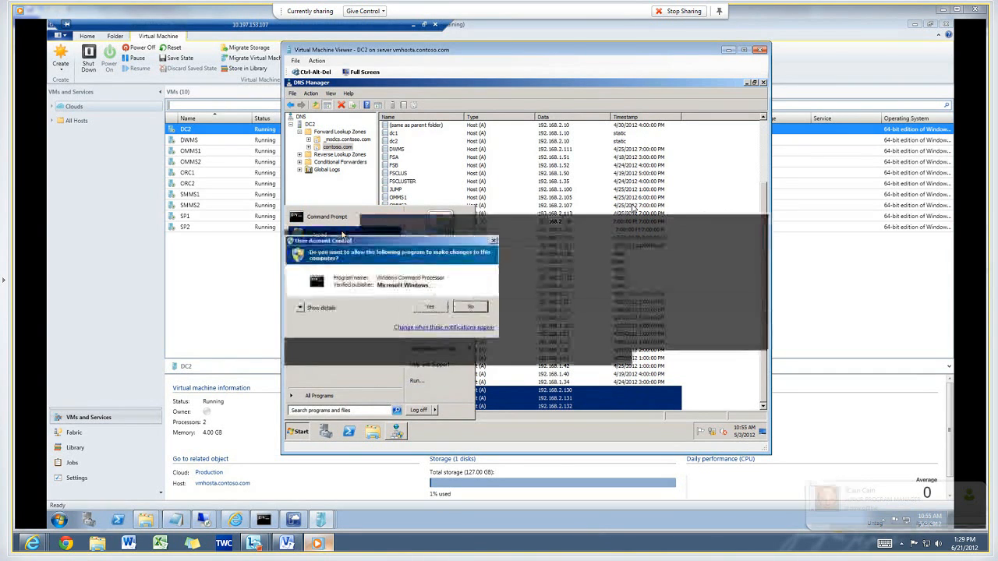
key(alt+y)
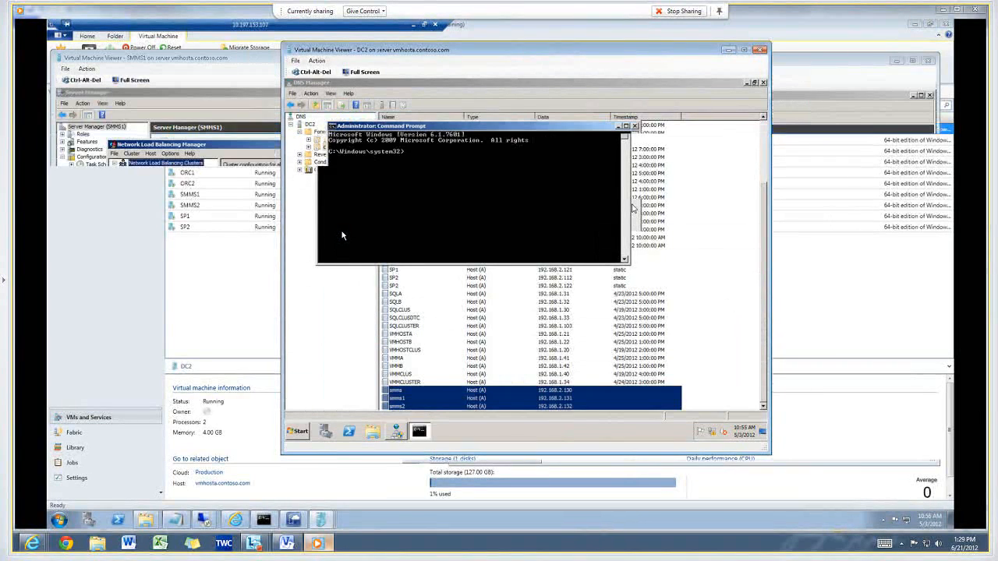
text(ipconfig)
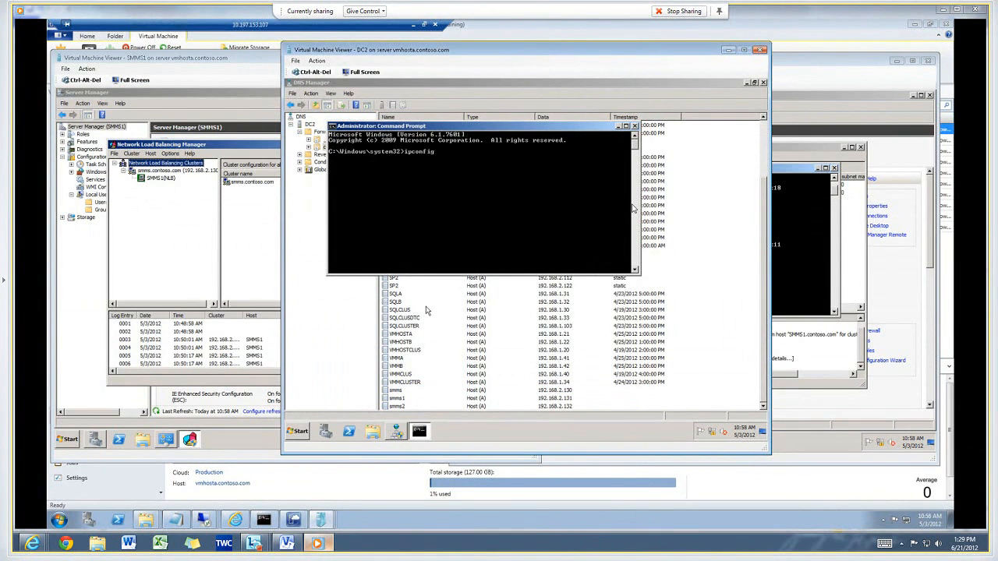
text( /flushdns)
key(Return)
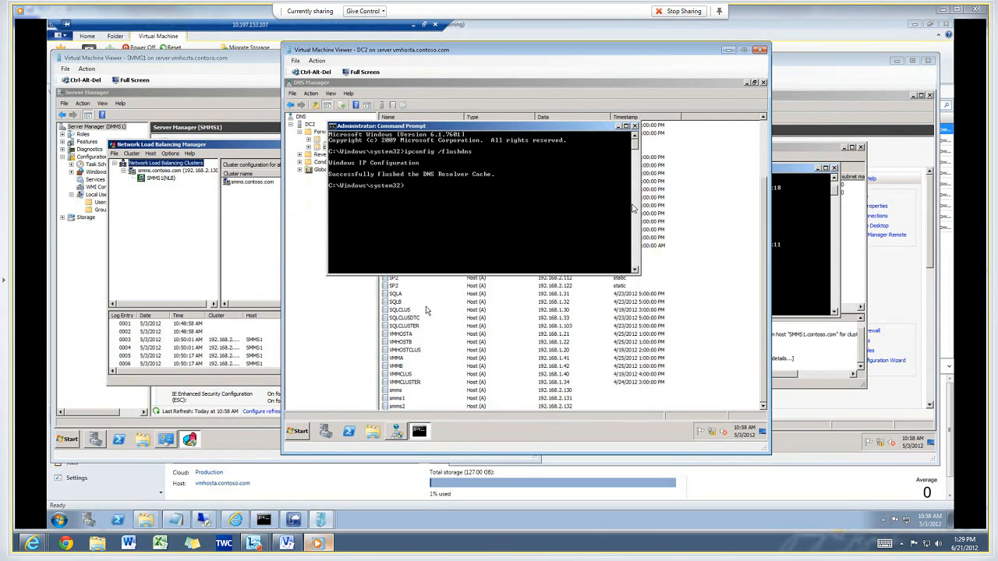
text(ping smms)
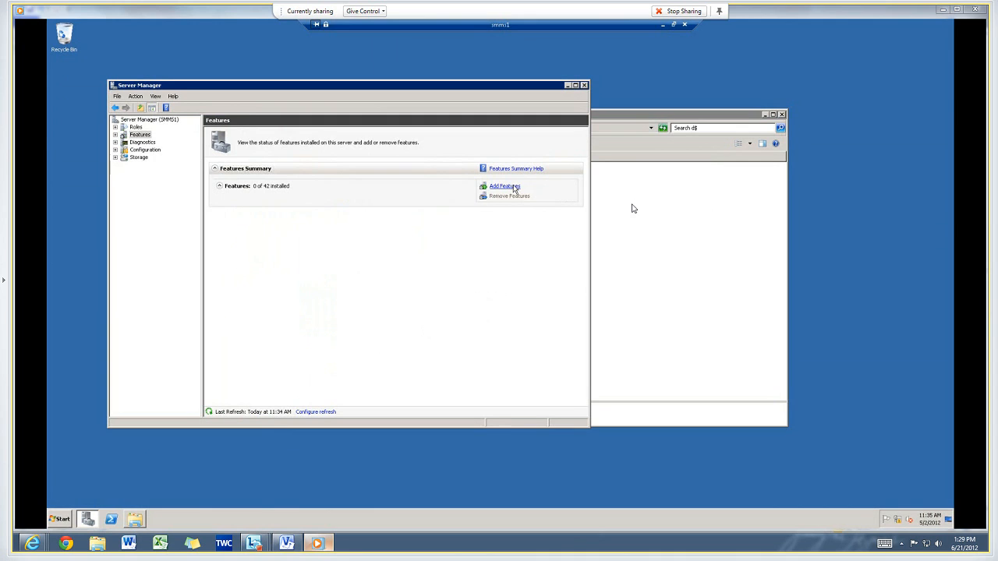
On SMMS1, add the .NET Framework 3.5.1 Features with their required role services and install them.
click(513, 187)
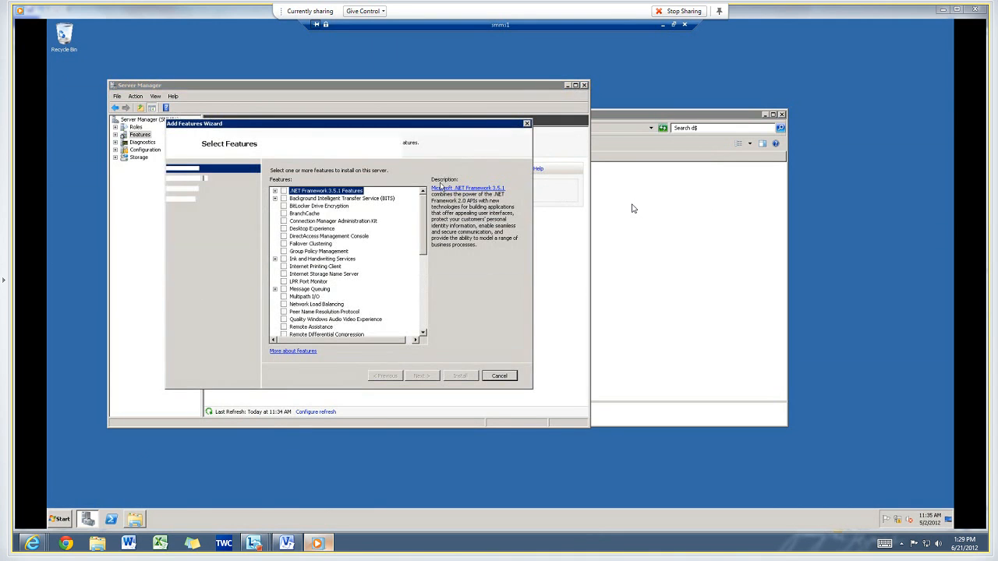
click(284, 192)
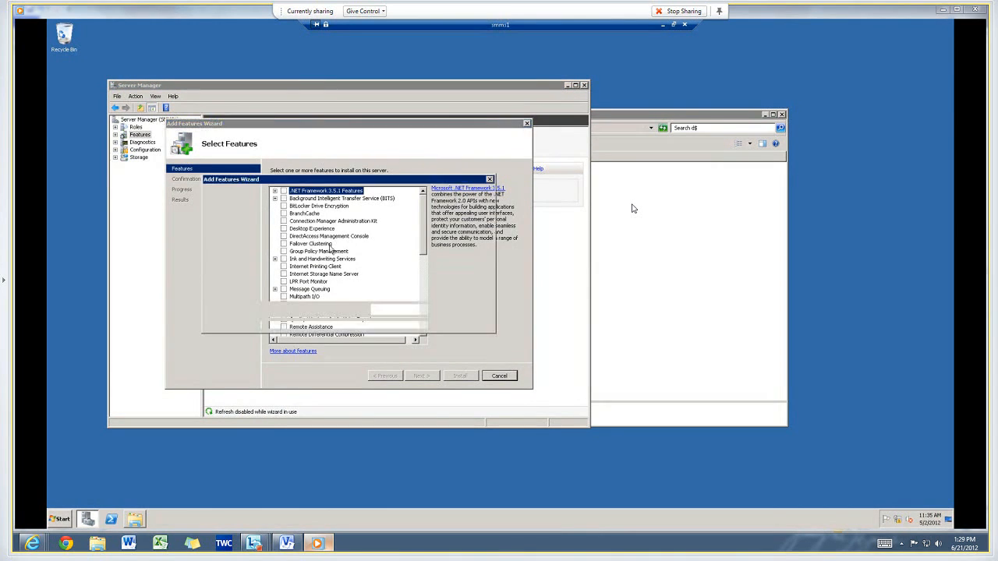
click(393, 310)
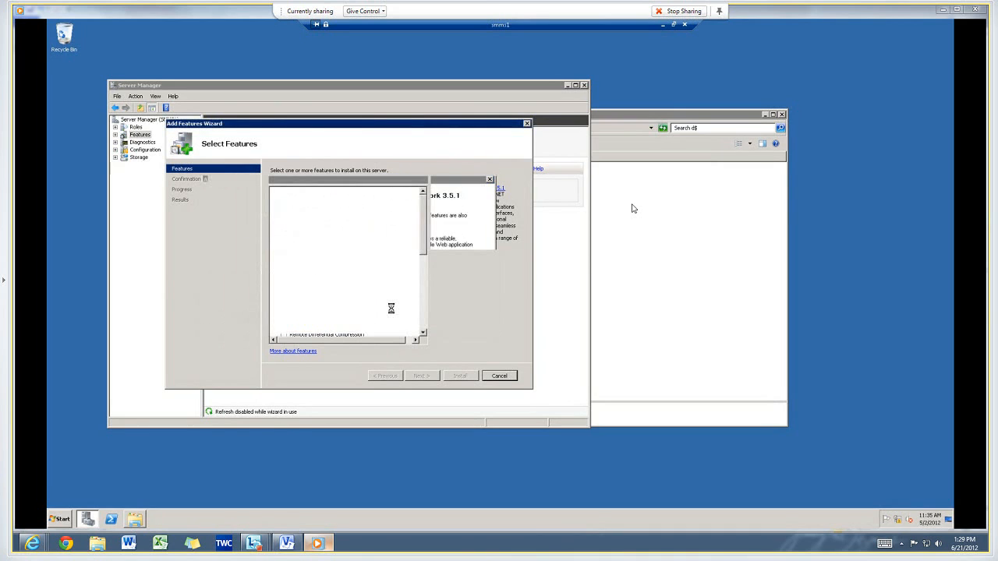
click(421, 376)
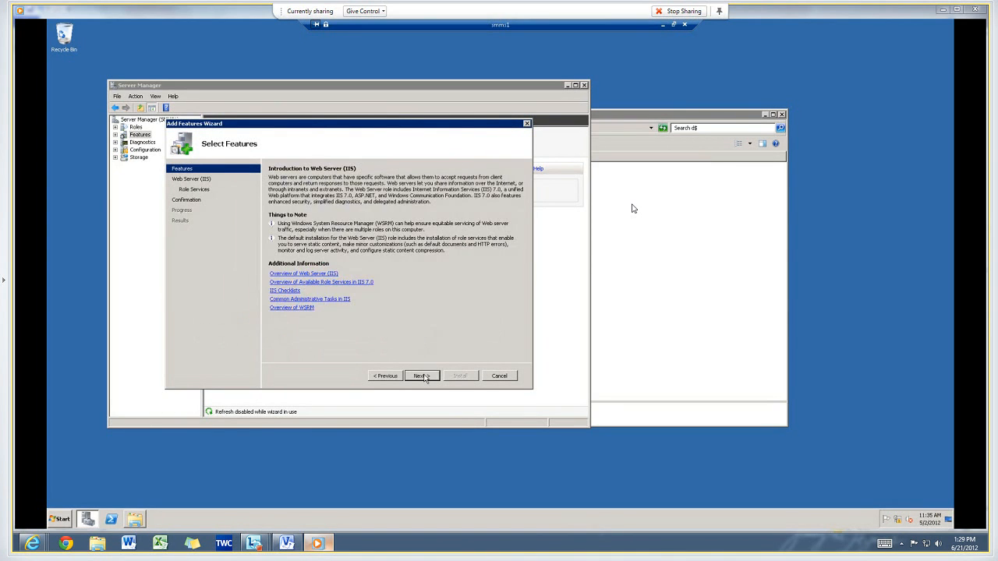
click(421, 377)
click(421, 376)
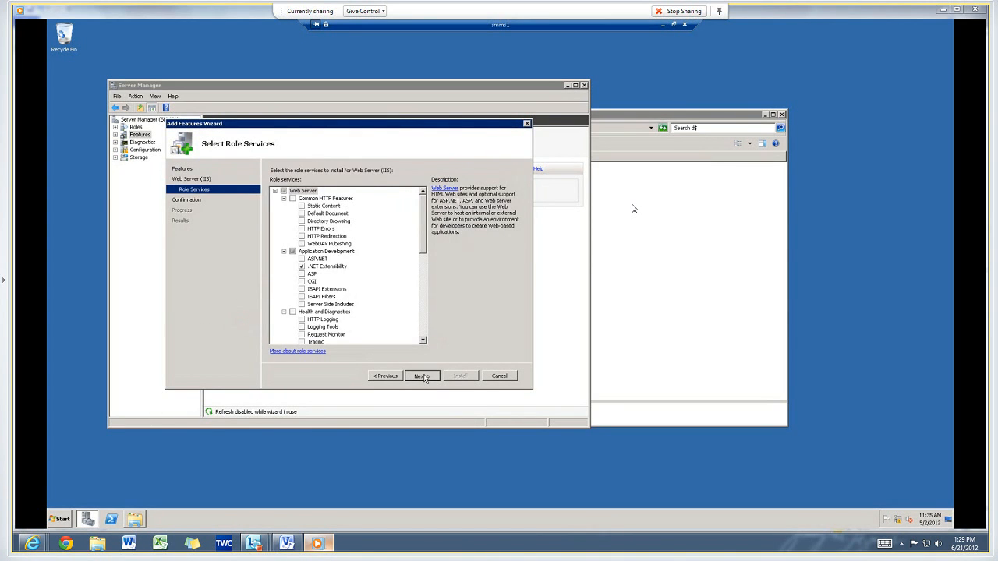
click(456, 377)
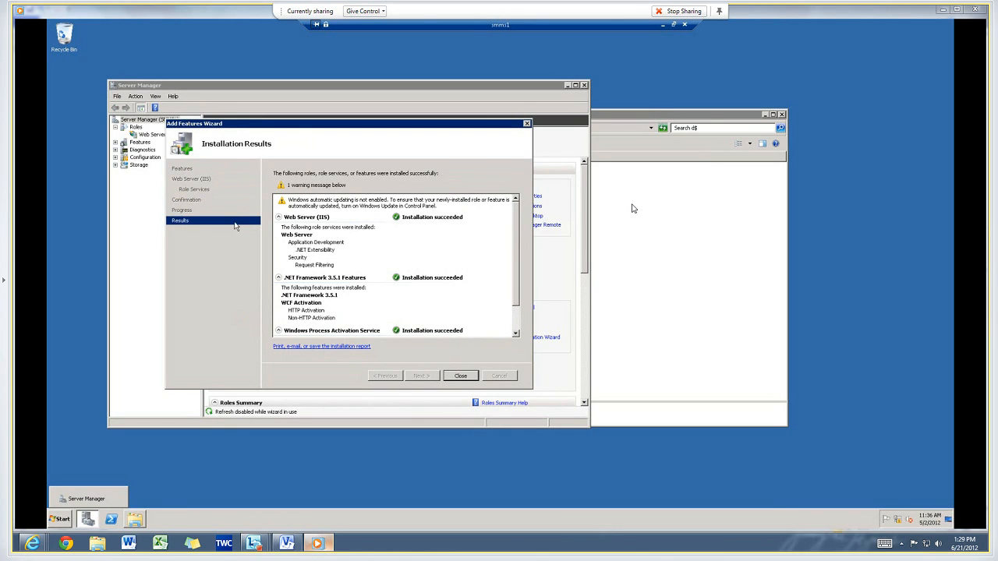
click(459, 376)
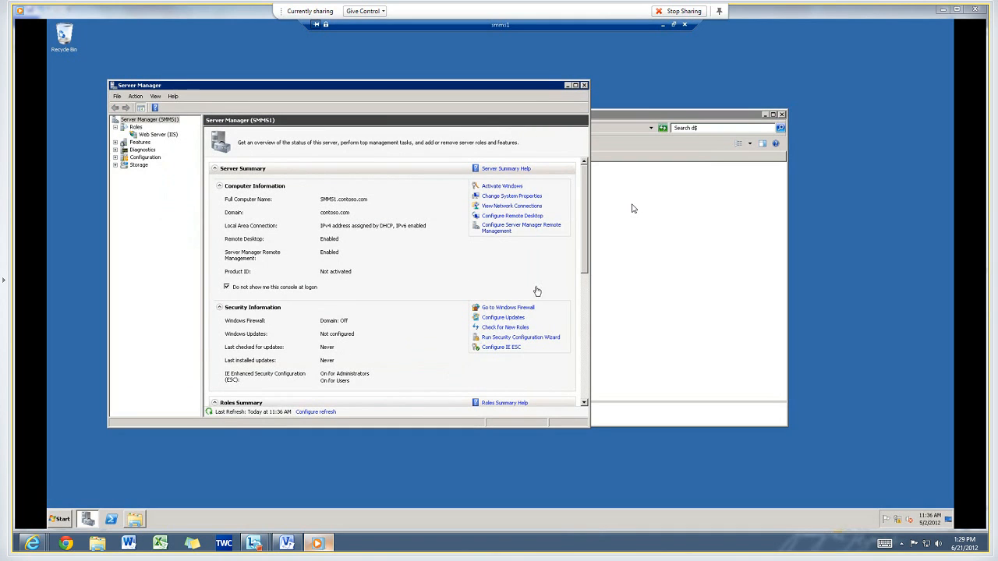
Browse the shared SQL.Server.2008.R2\_Tools\SQLServer2008R2NativeClient folder and launch the sqlncli_x64 installer.
click(605, 257)
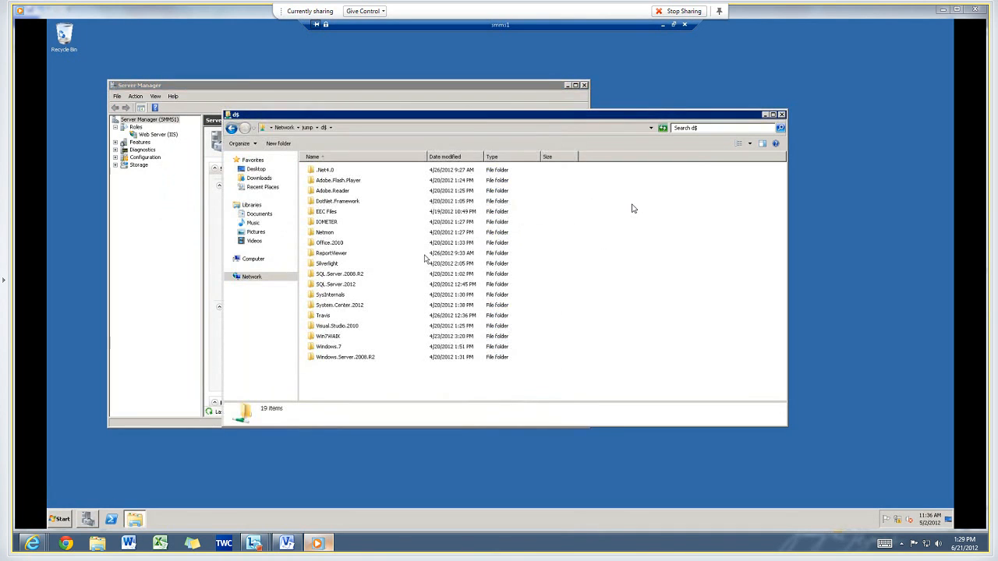
double_click(338, 277)
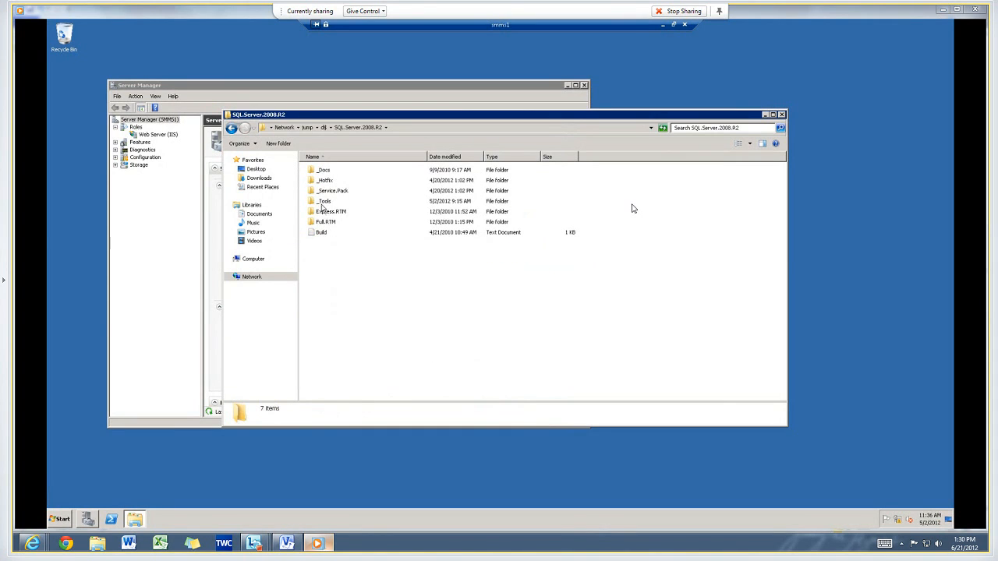
double_click(323, 203)
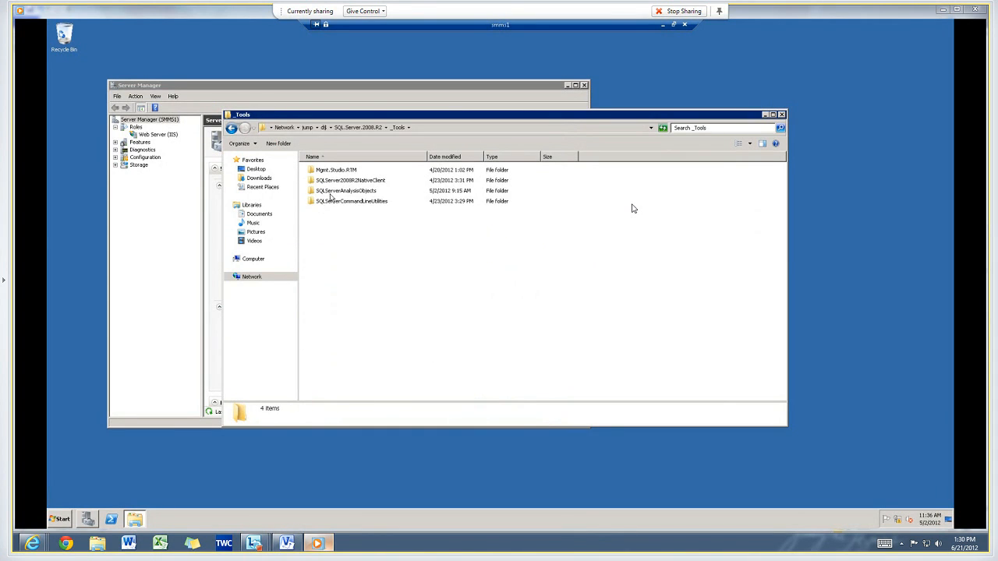
double_click(338, 180)
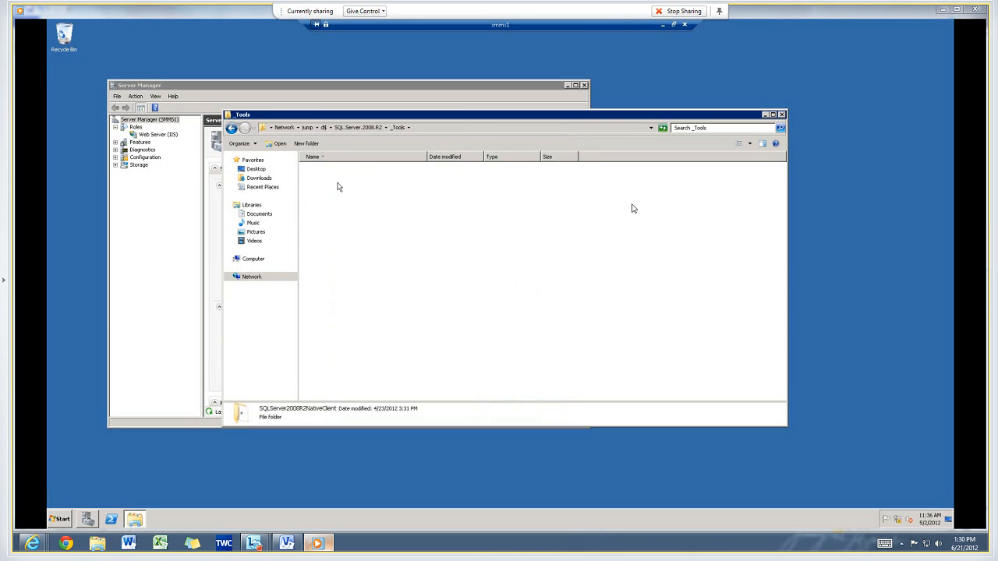
double_click(331, 172)
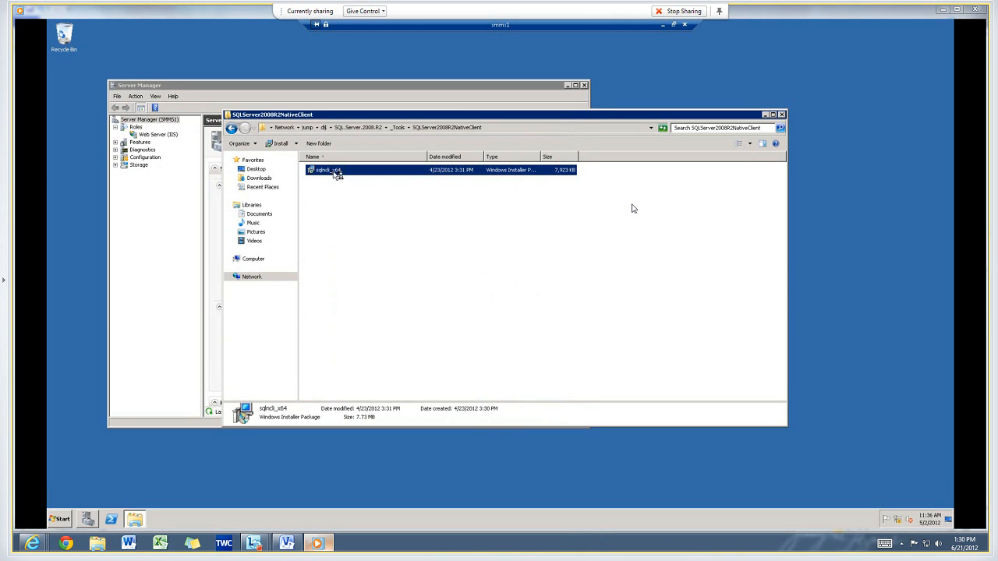
Install the SQL Server 2008 R2 Native Client, accepting the license agreement and default options.
click(531, 343)
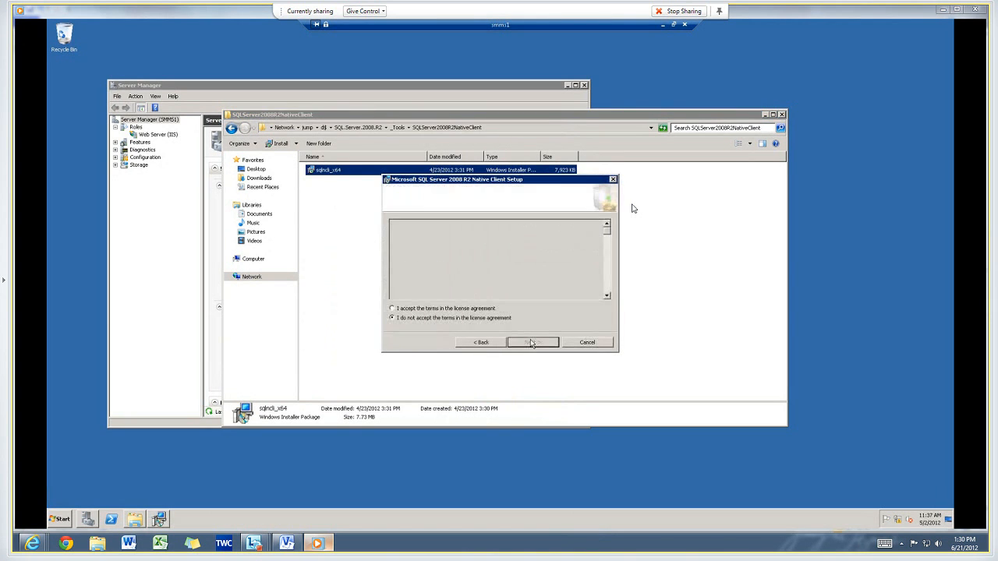
click(476, 308)
click(532, 342)
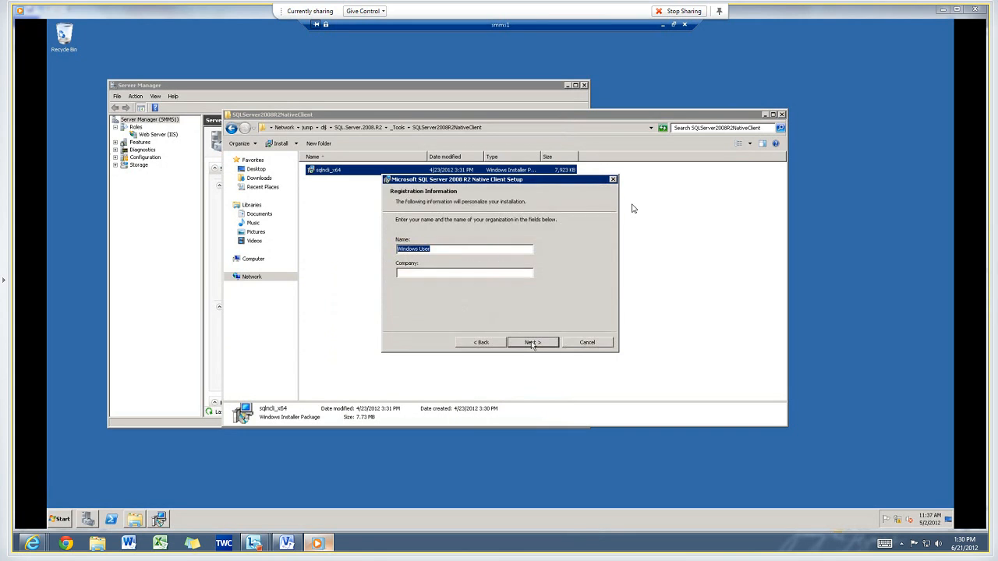
click(531, 343)
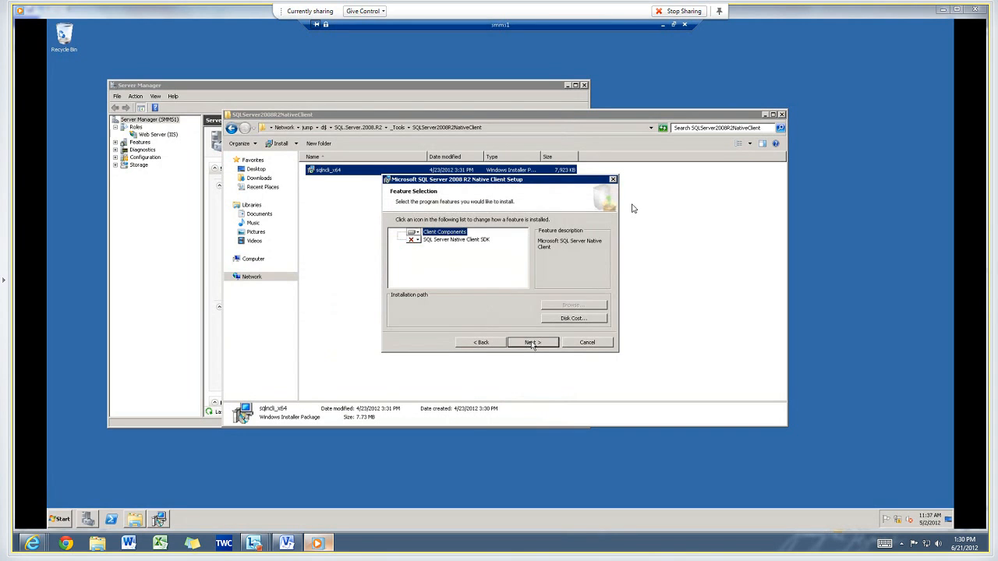
click(531, 343)
click(532, 343)
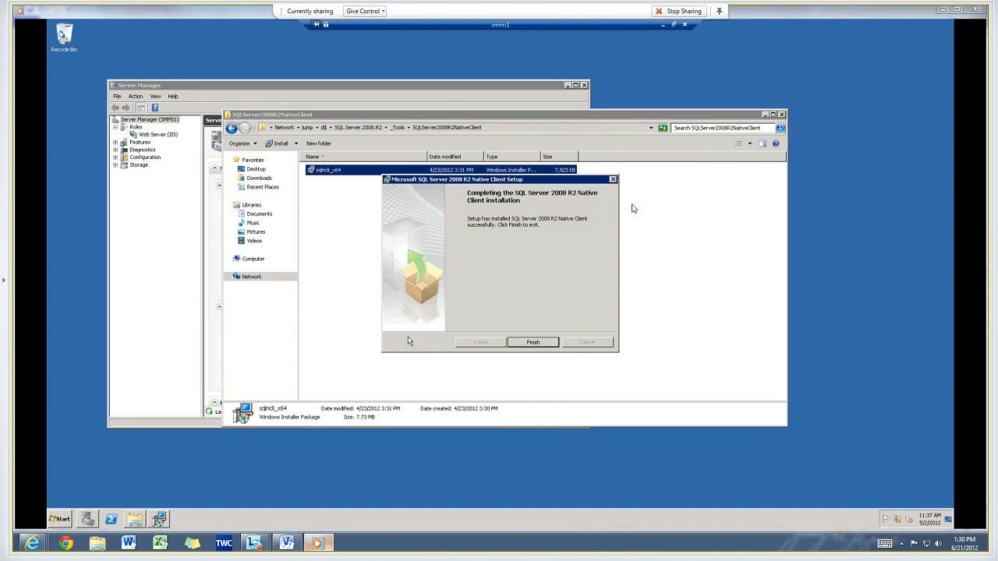
Close the Native Client setup and launch the SQLSERVER2008_ASAMO10 installer from the _Tools\SQLServerAnalysisObjects folder.
click(511, 344)
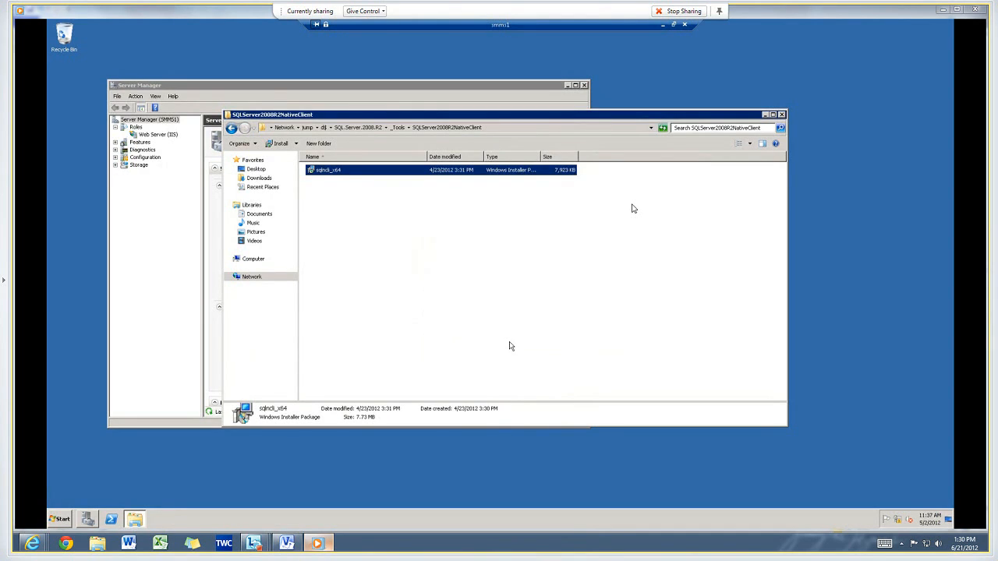
click(399, 129)
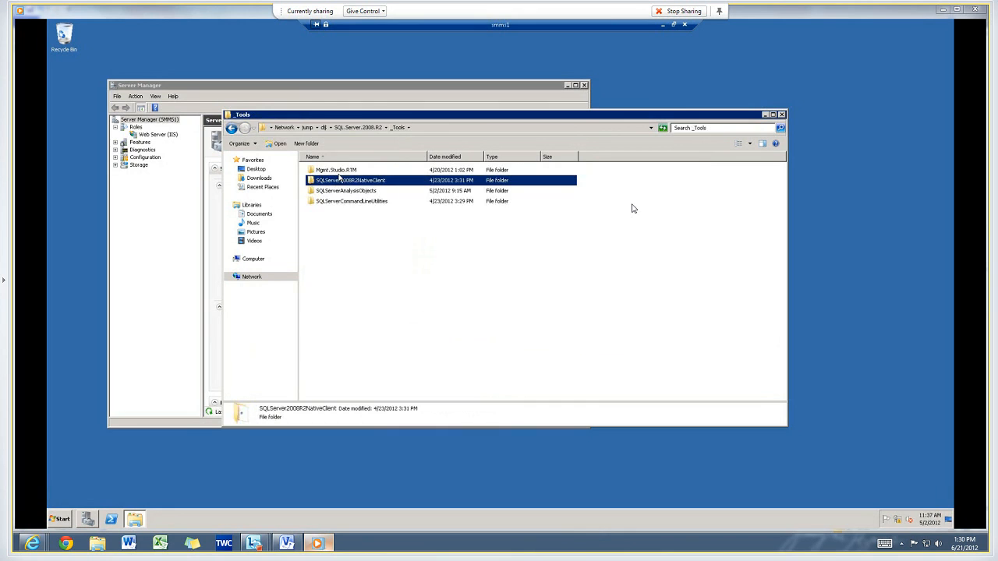
double_click(341, 191)
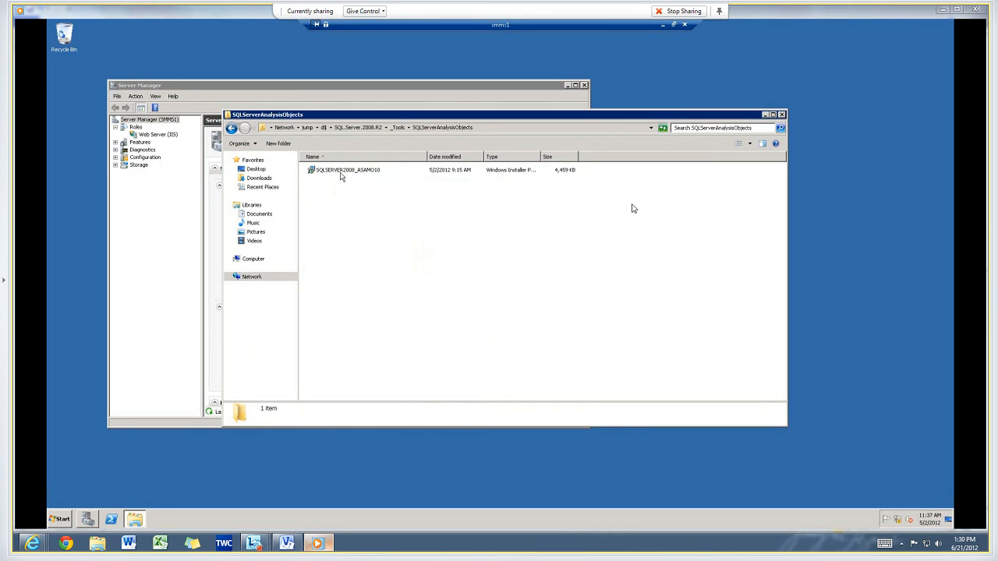
double_click(342, 171)
Install SQL Server 2008 Analysis Management Objects, accepting the license agreement and default options.
click(530, 343)
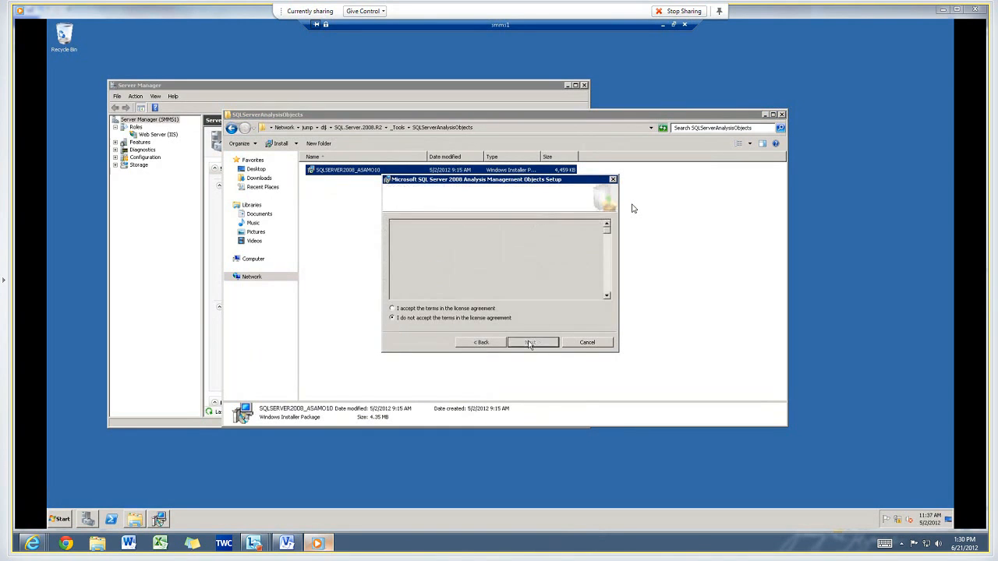
click(476, 310)
click(532, 343)
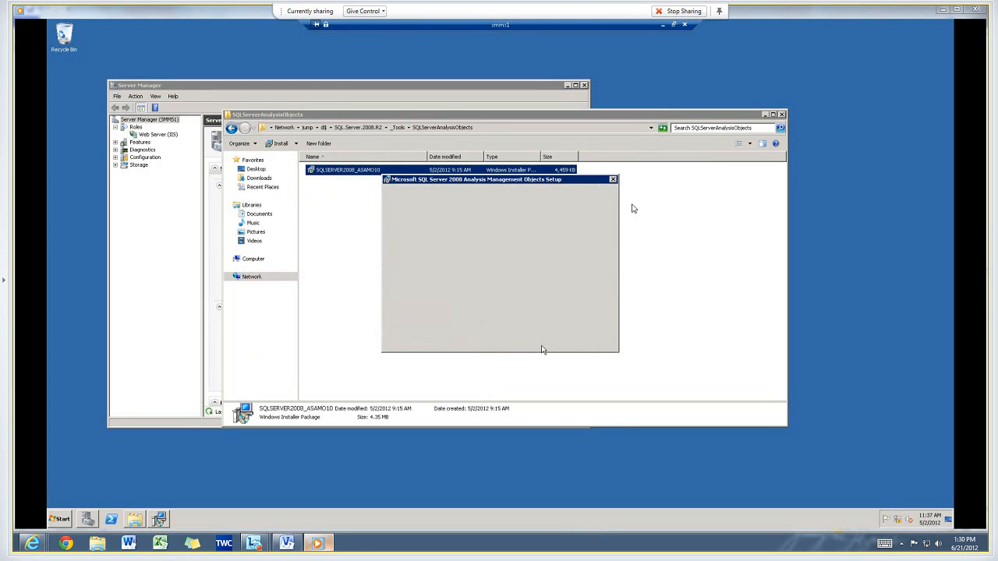
click(532, 343)
click(534, 343)
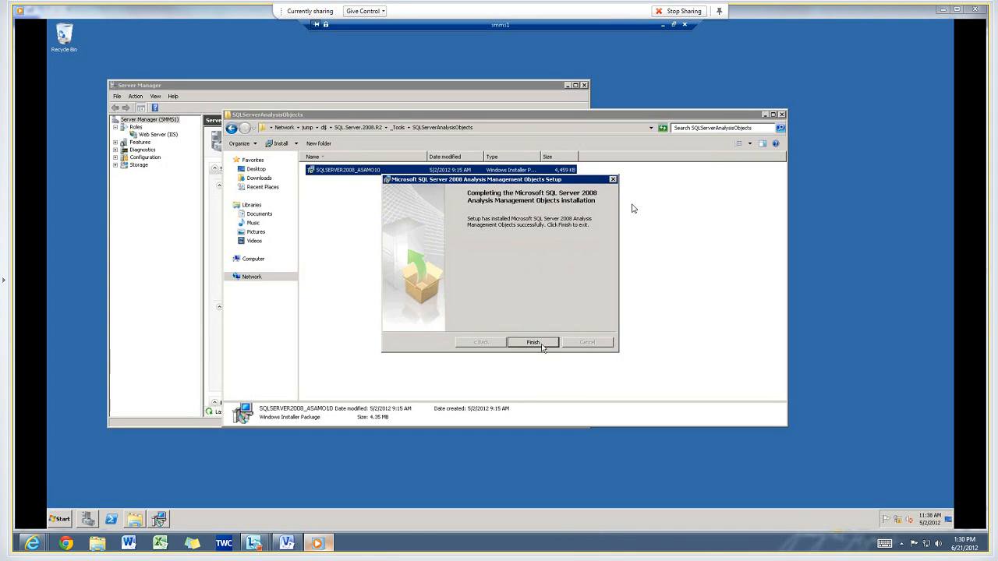
click(542, 345)
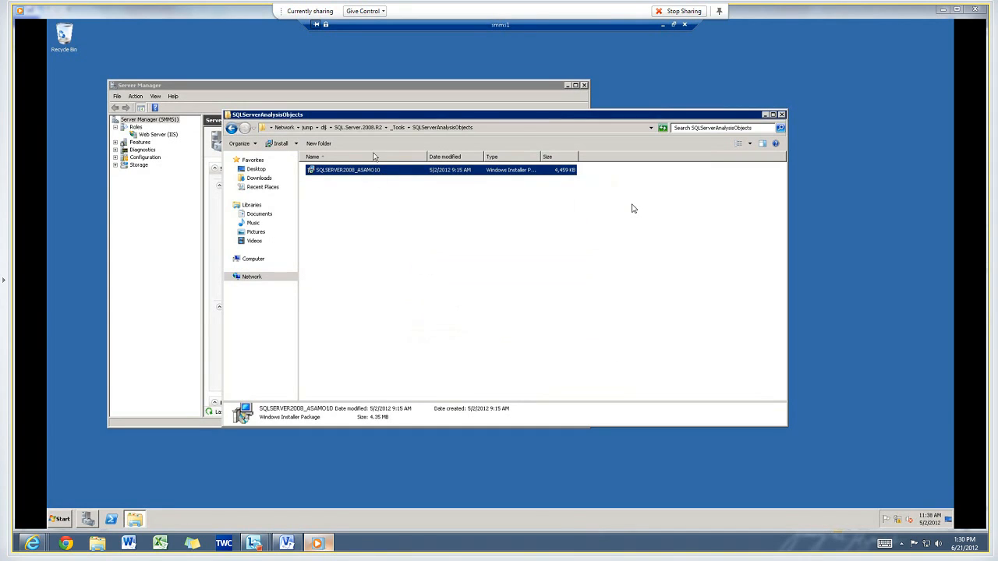
Browse to the shared System.Center.2012\SM\amd64 folder and run Setup as administrator.
click(324, 128)
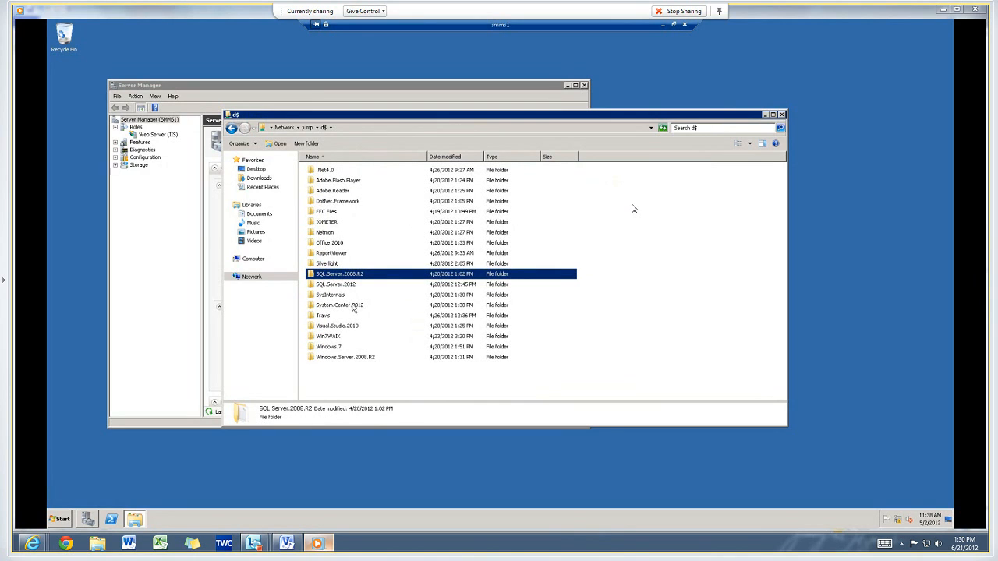
double_click(355, 305)
double_click(326, 222)
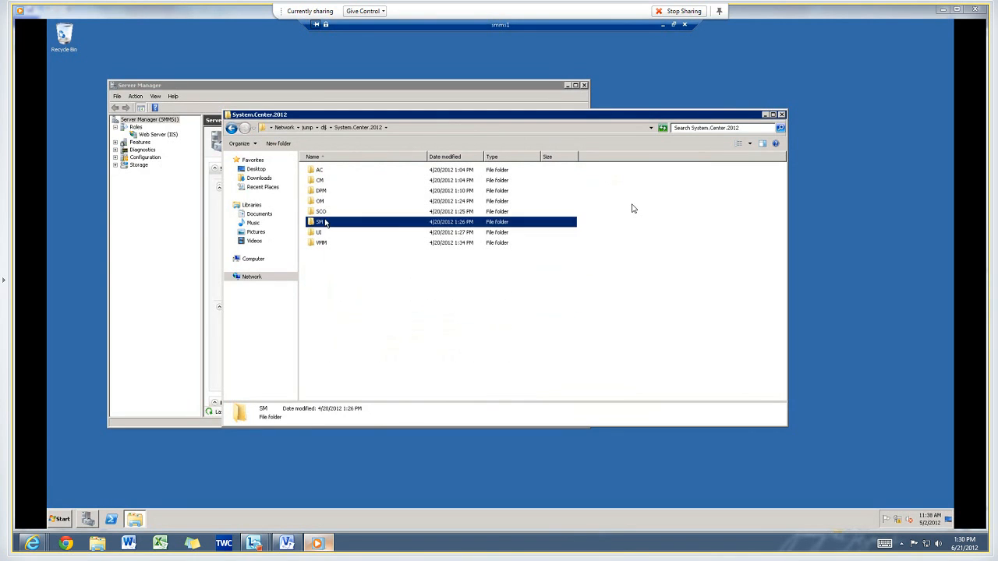
double_click(327, 173)
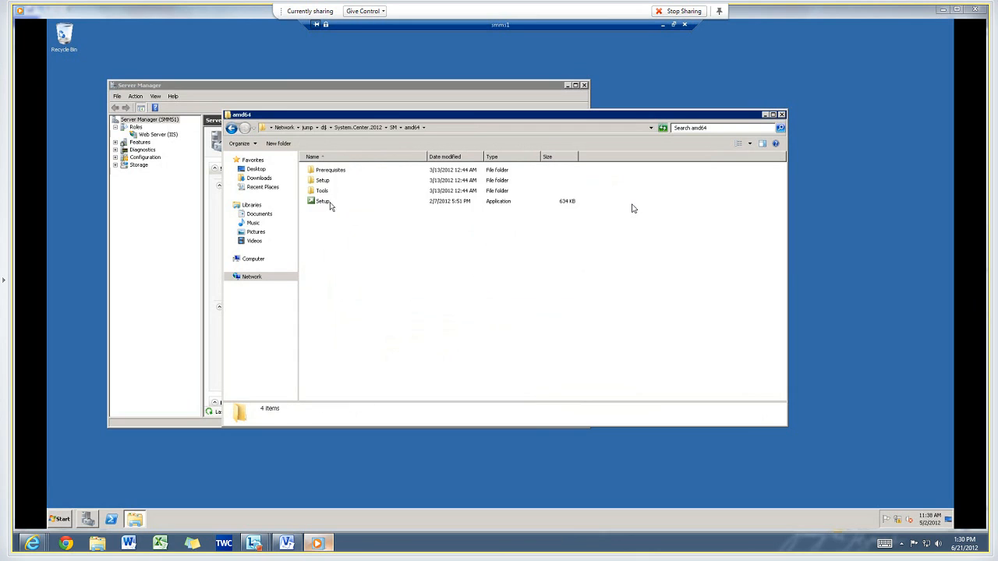
right_click(330, 205)
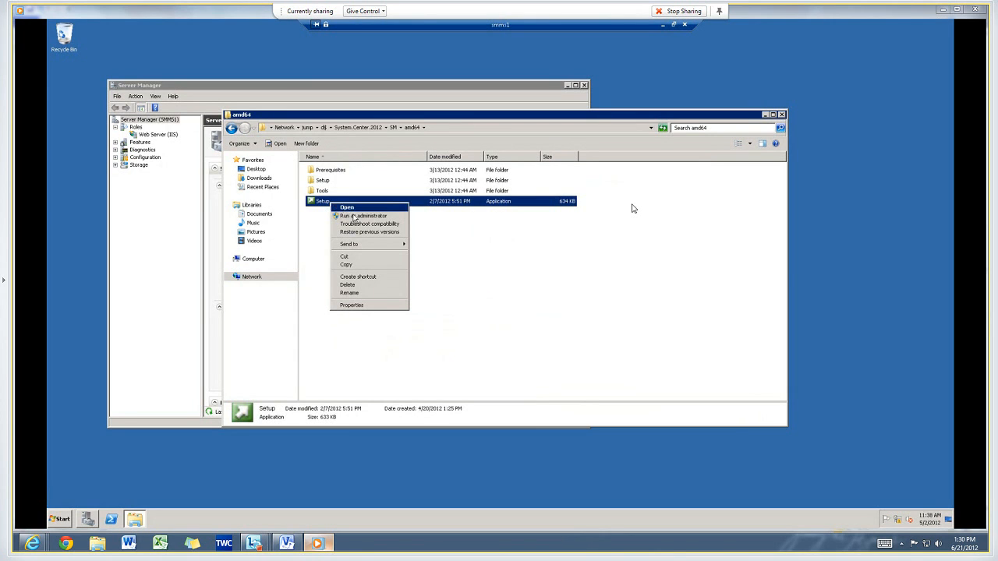
click(358, 216)
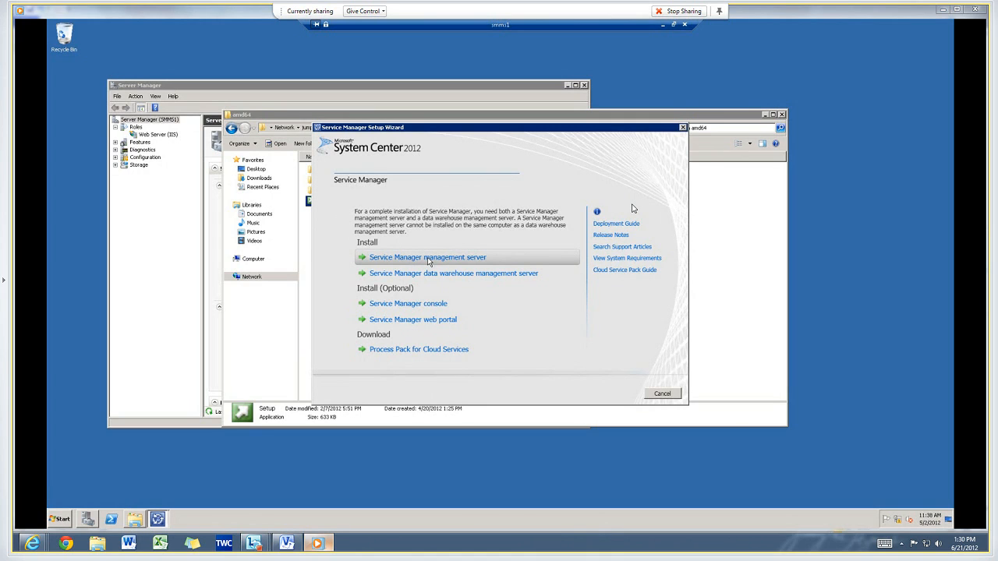
Start installing the Service Manager management server and agree to the license terms.
click(428, 259)
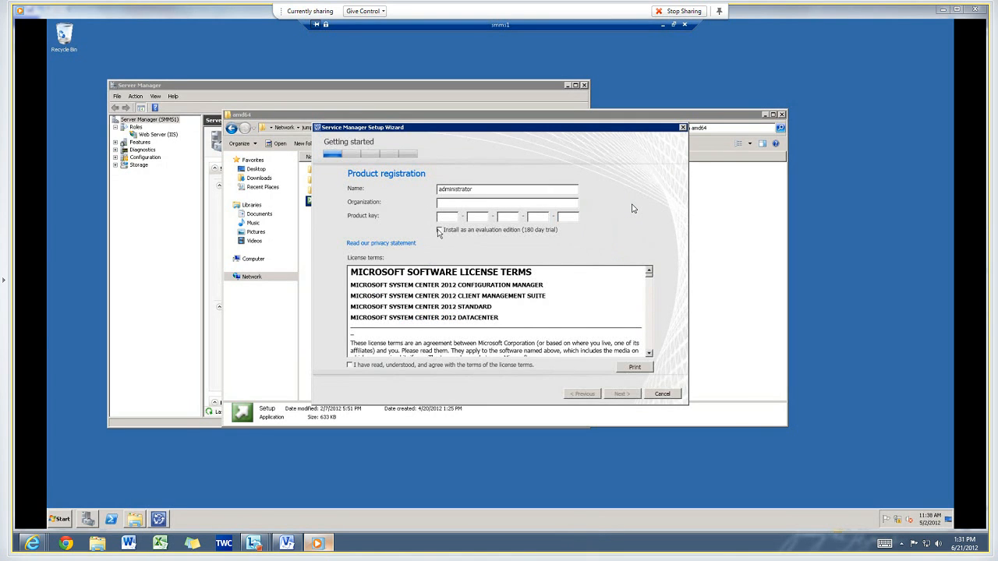
click(403, 364)
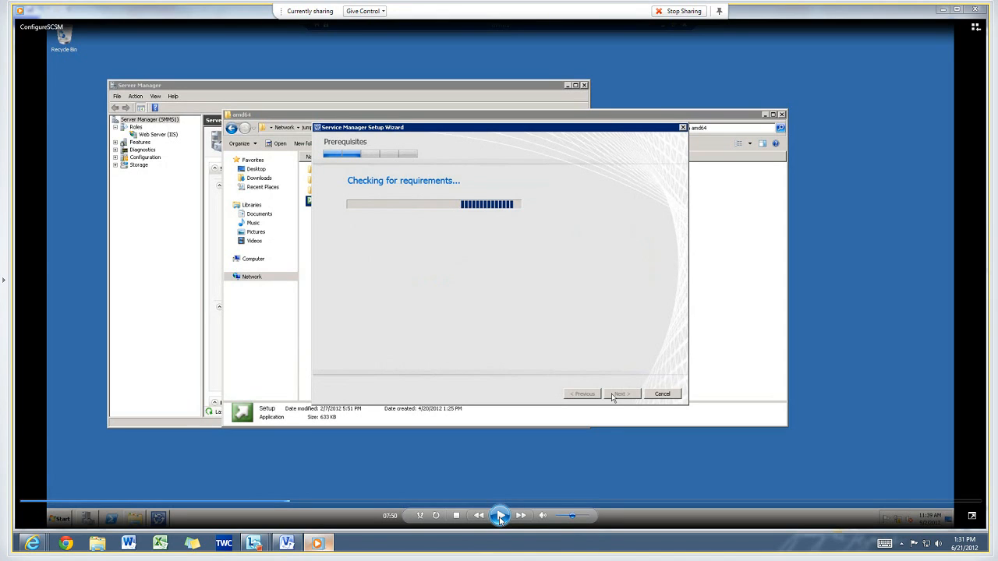
click(500, 517)
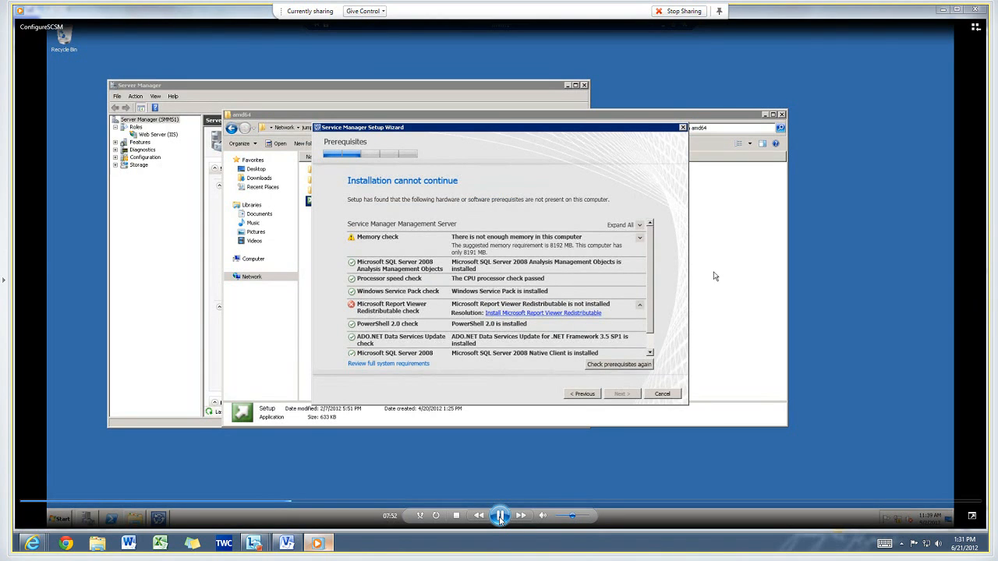
click(500, 518)
click(500, 516)
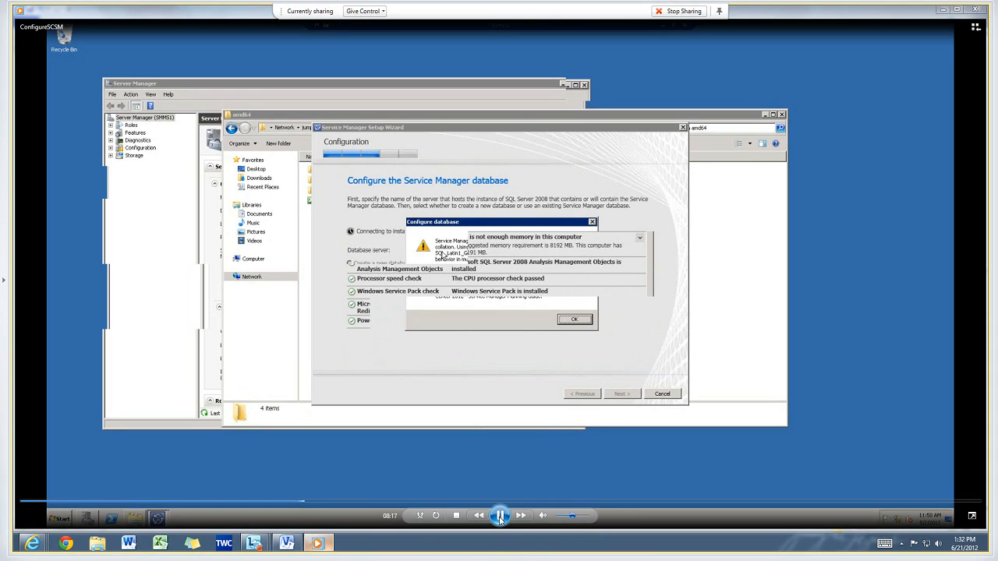
click(499, 518)
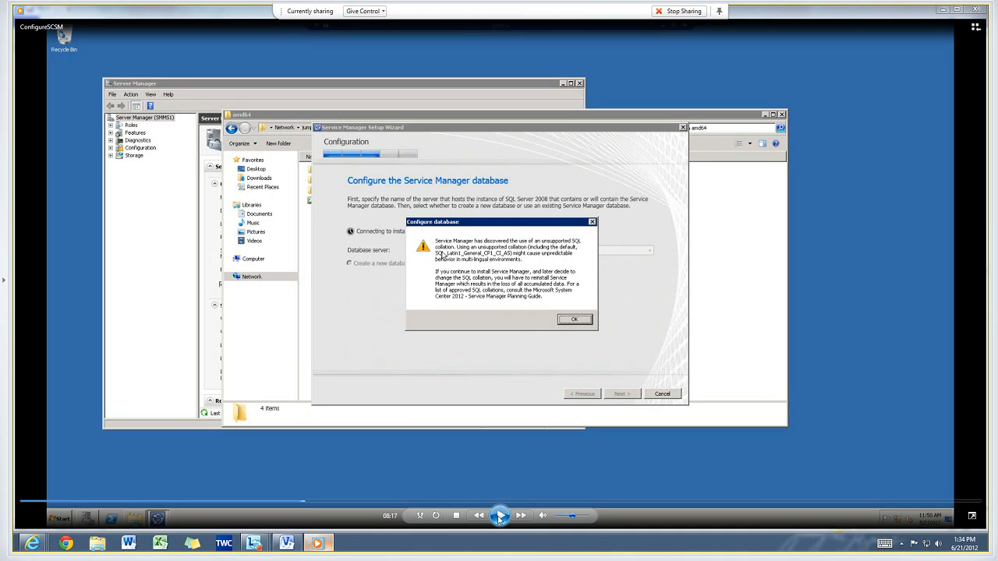
click(499, 516)
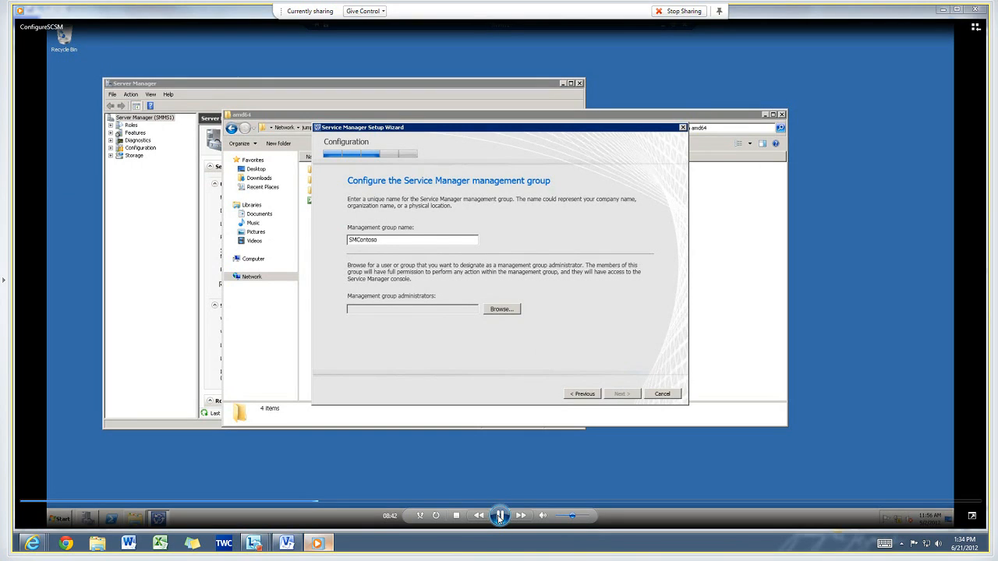
click(500, 515)
click(499, 515)
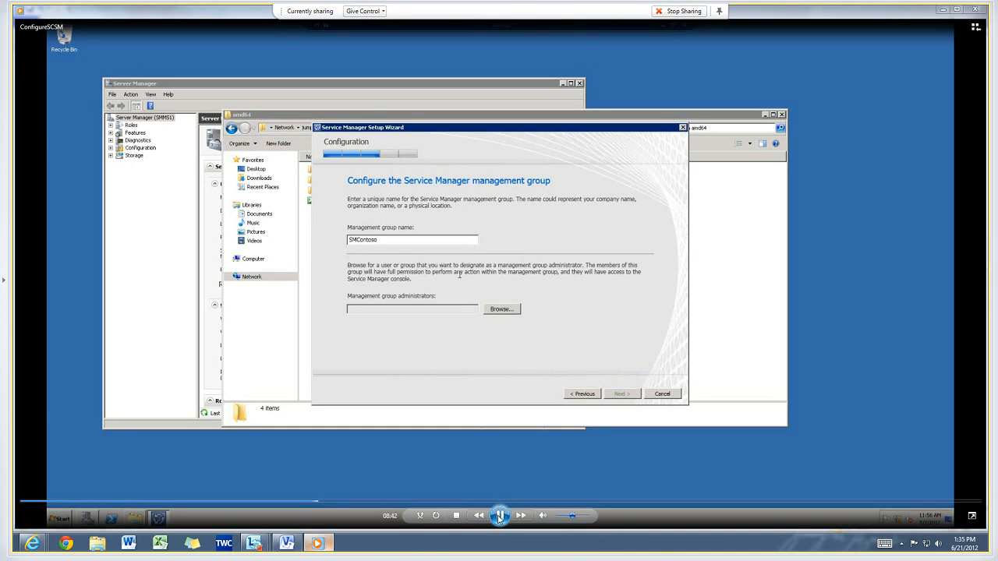
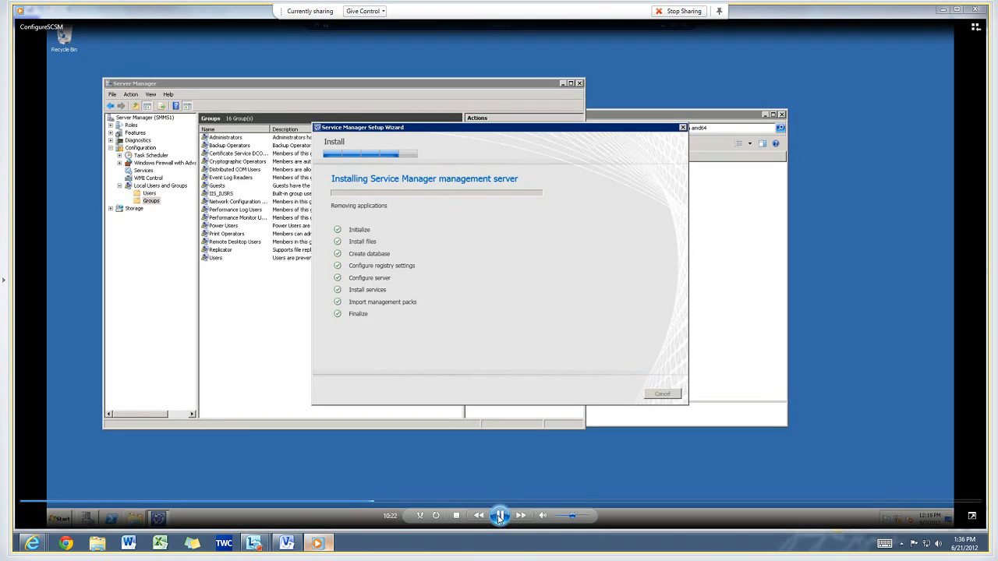
click(500, 515)
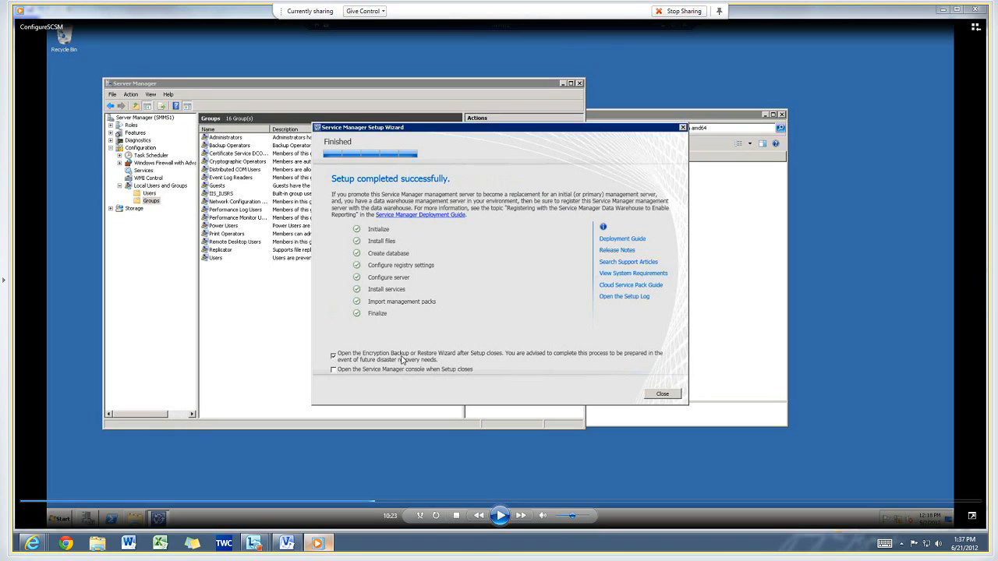
click(501, 515)
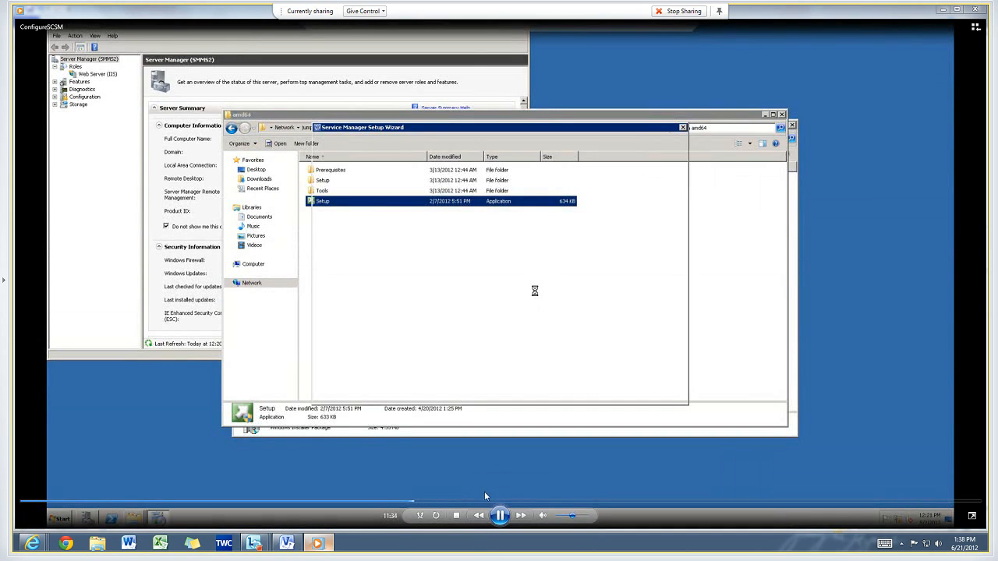
click(499, 517)
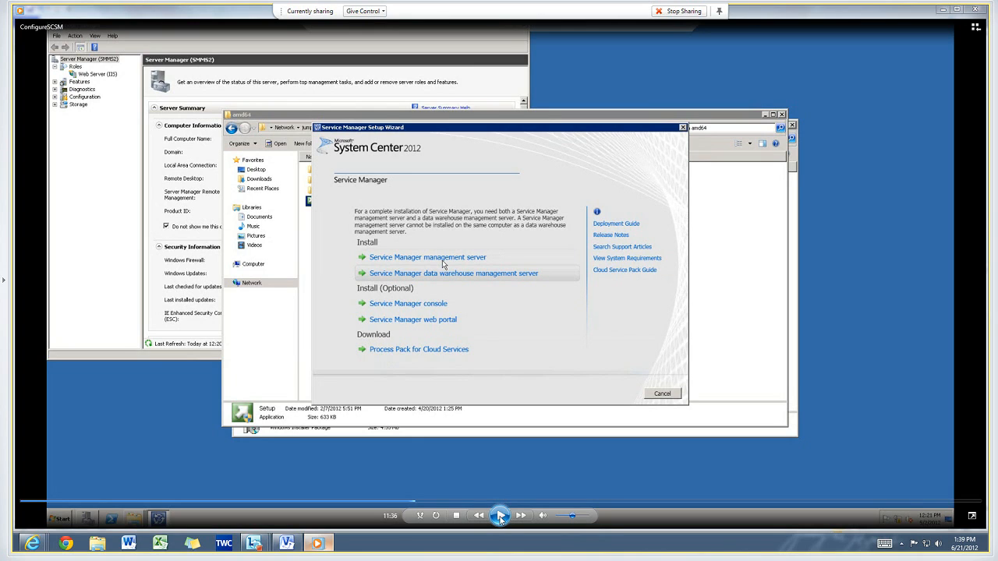
click(501, 516)
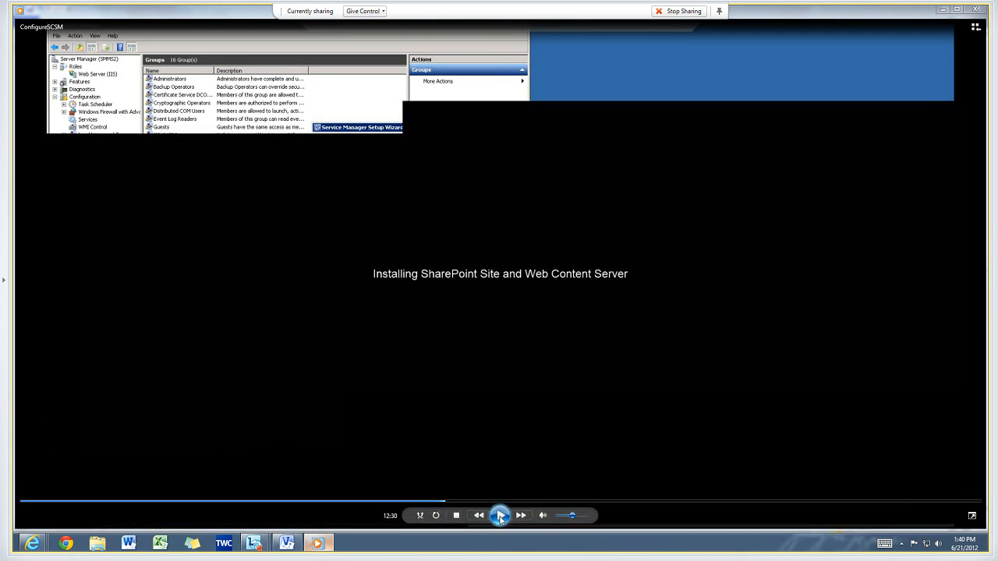
click(499, 516)
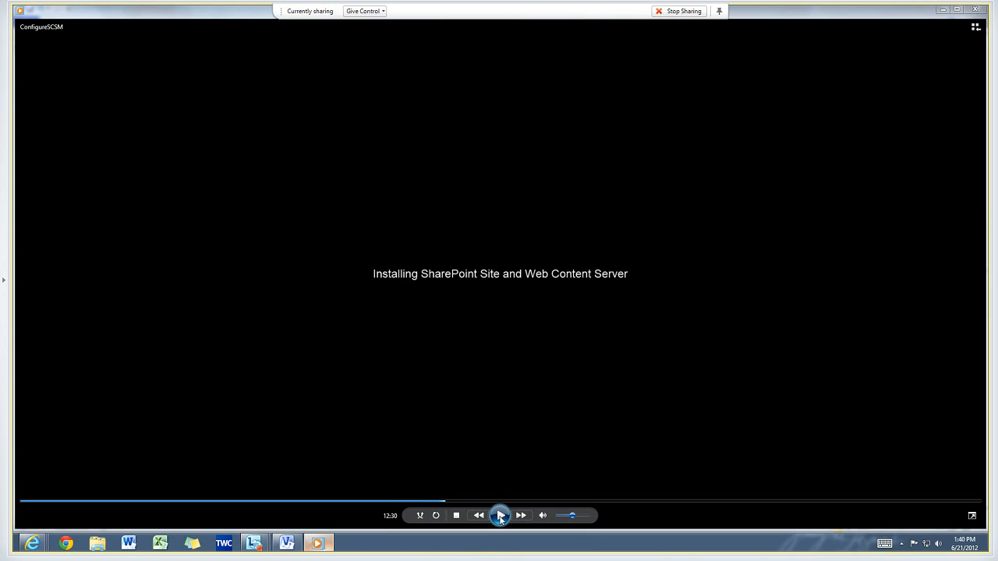
click(499, 515)
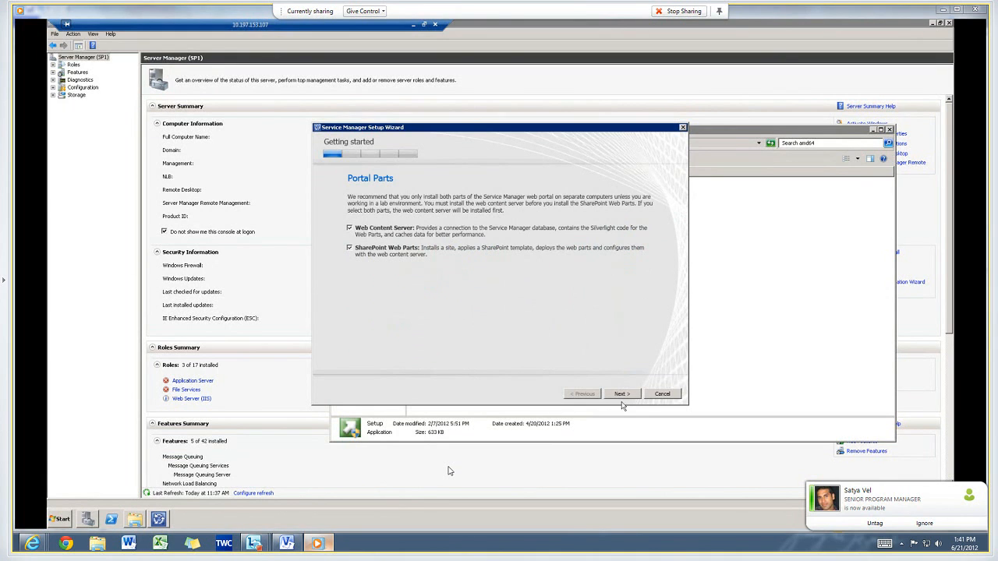
mouse_move(547, 443)
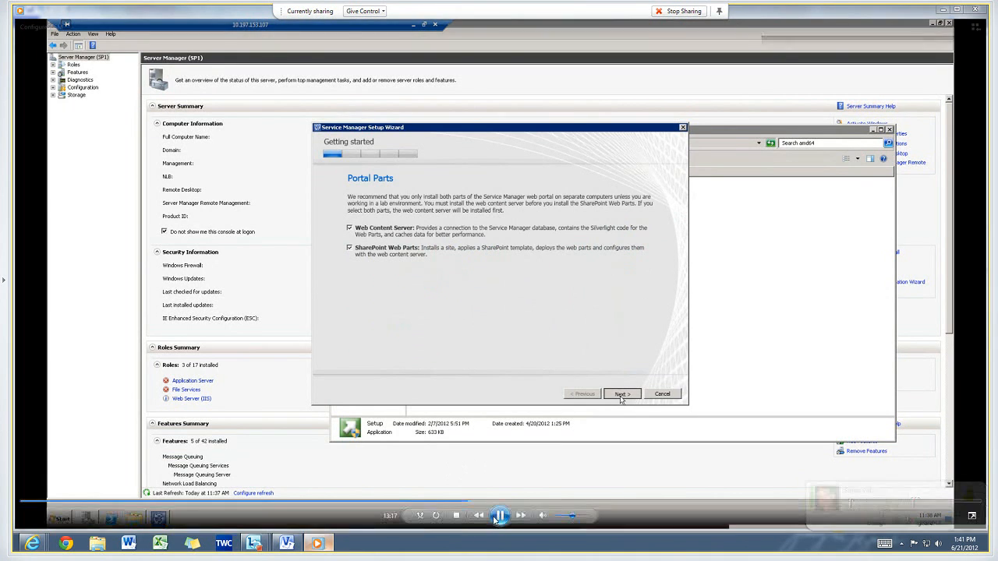
click(494, 517)
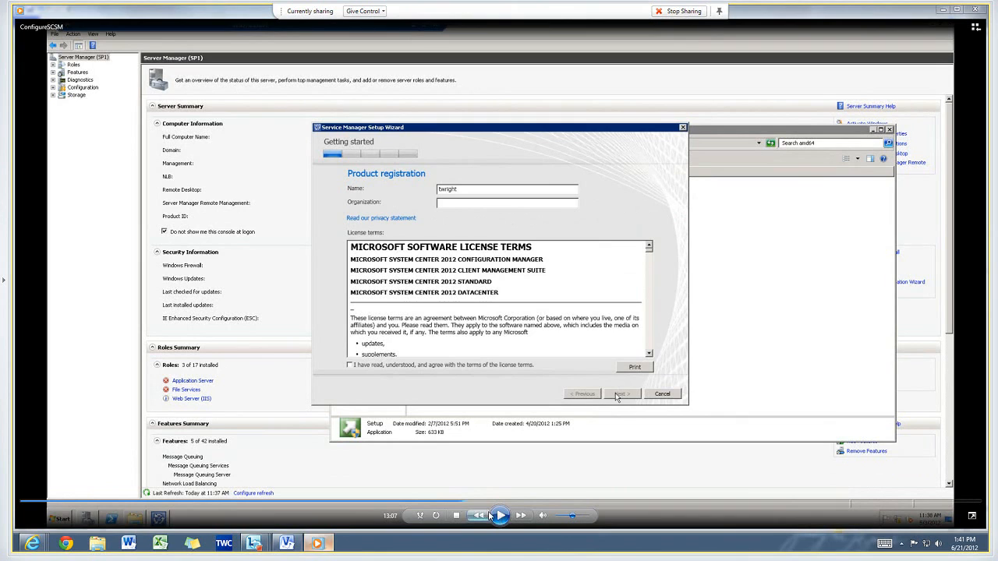
click(500, 516)
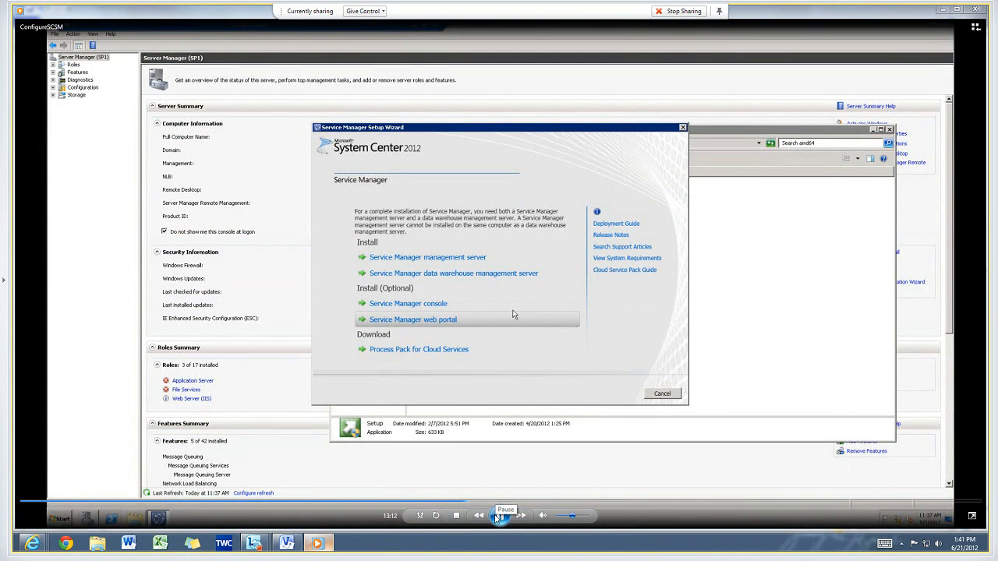
click(499, 516)
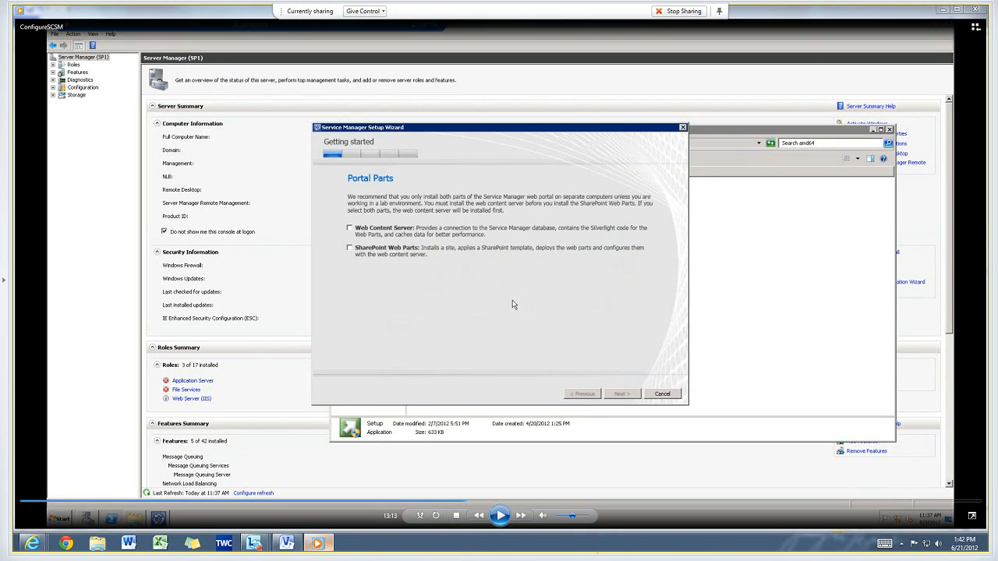
click(500, 516)
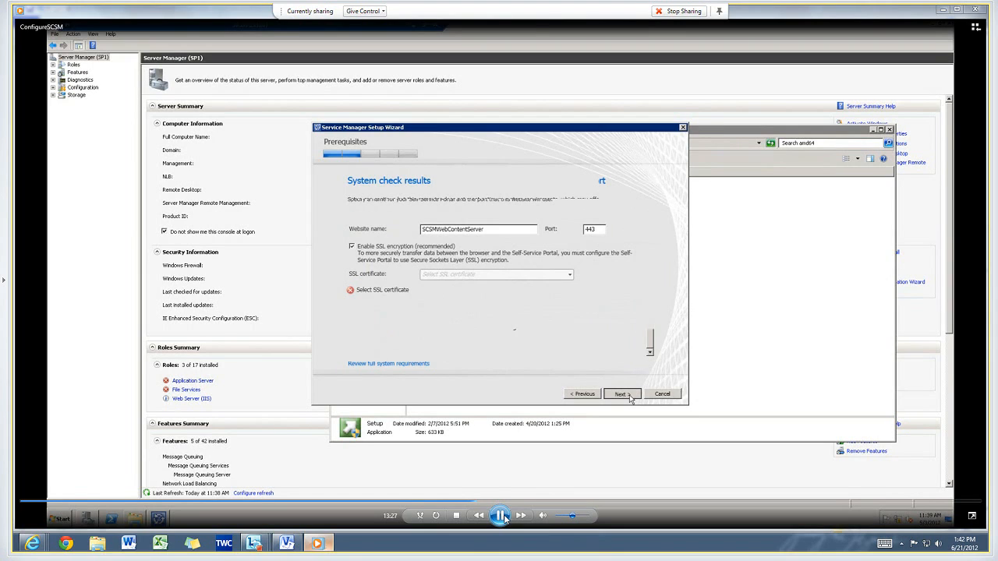
click(500, 515)
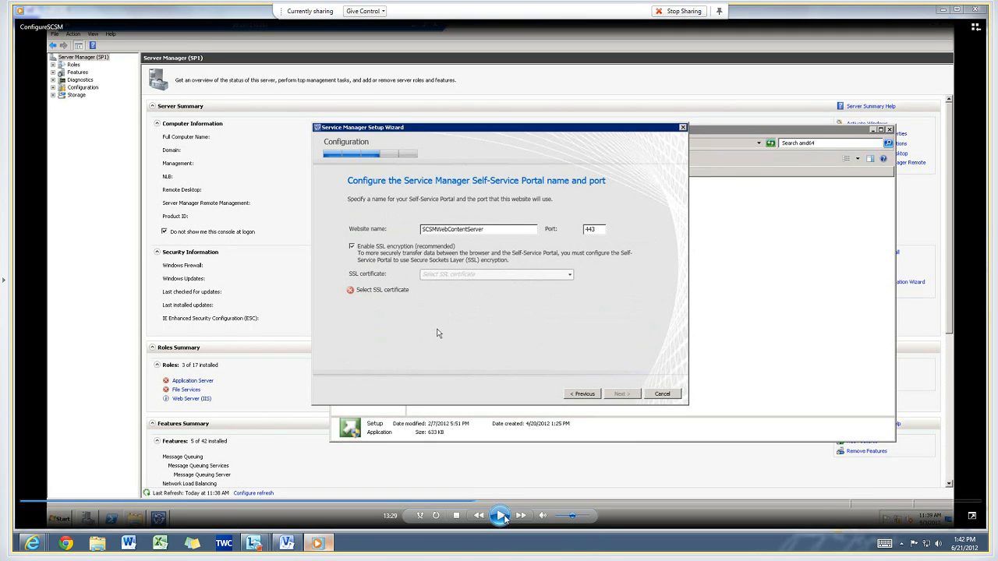
click(501, 517)
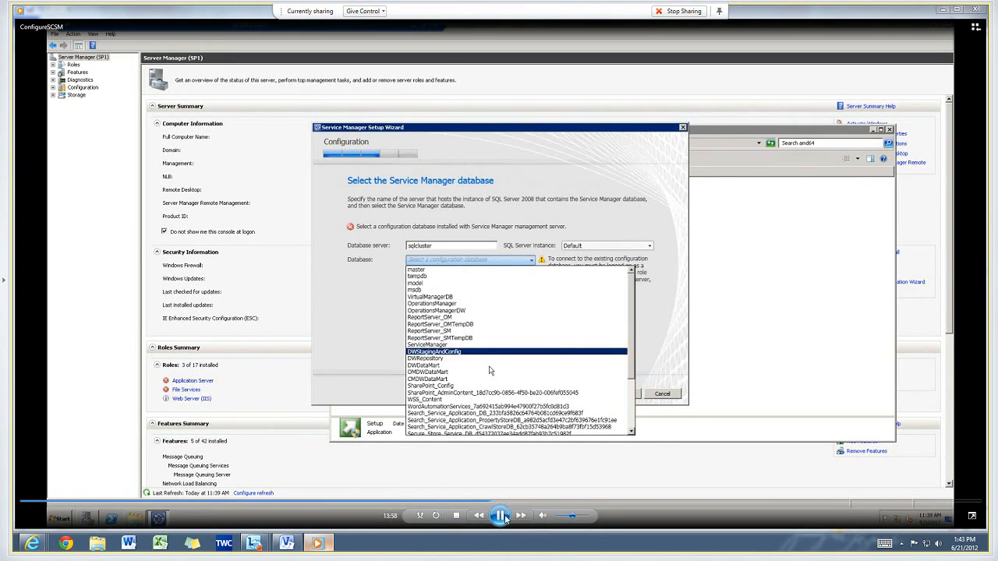
click(500, 516)
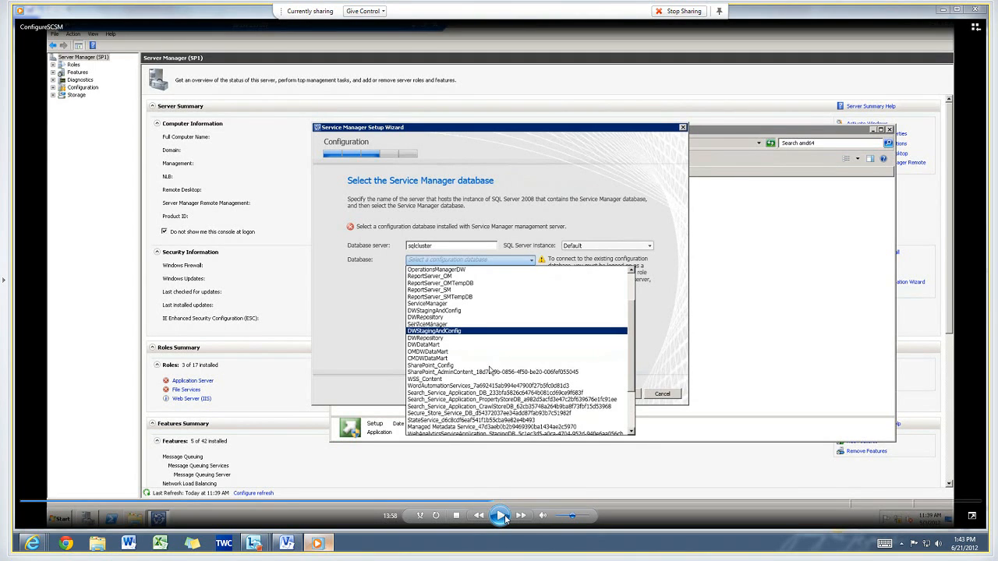
click(503, 517)
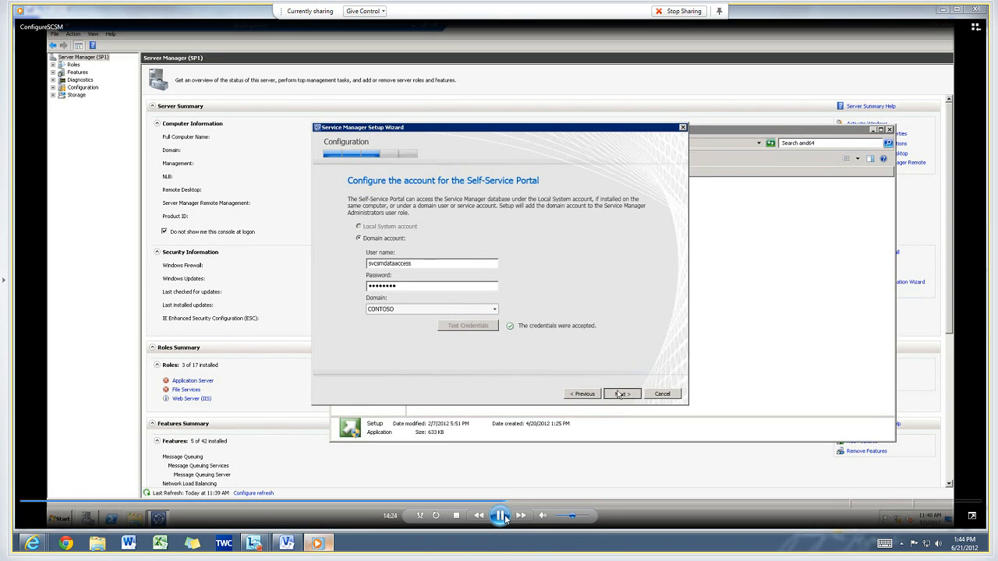
click(501, 516)
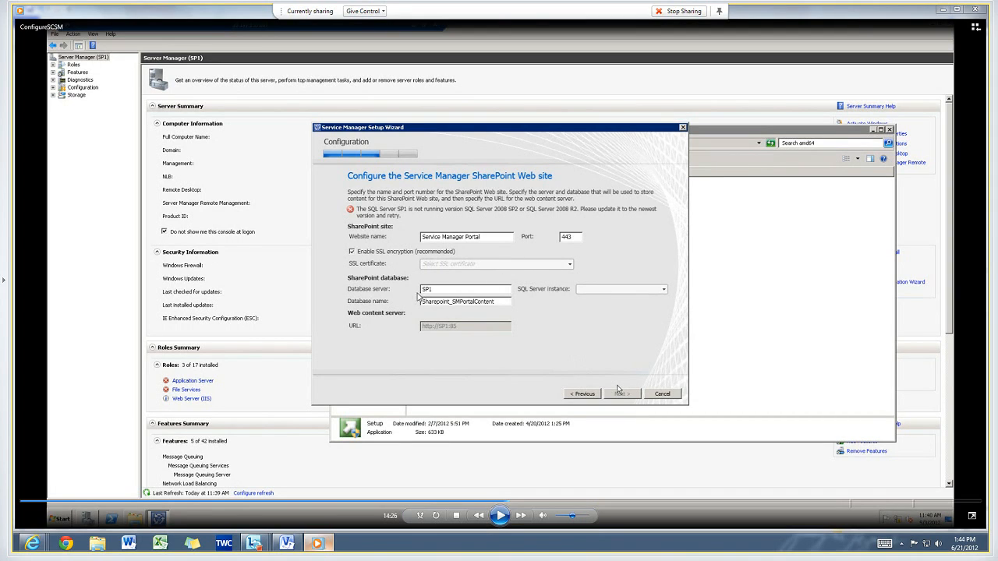
click(499, 516)
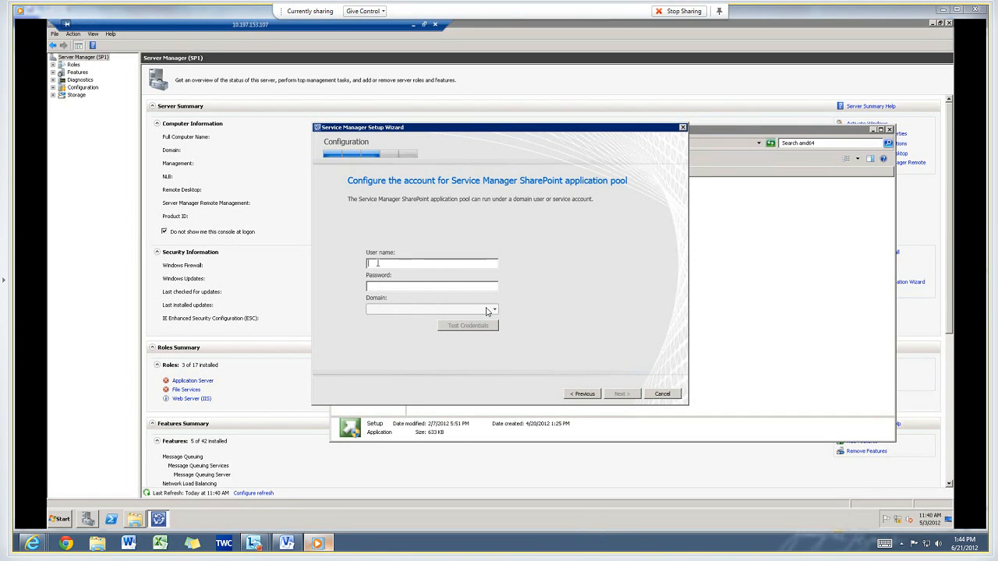
Set the SharePoint application pool account to user svcsmdataaccess with its account password in the CONTOSO domain, and test the credentials.
text(svc)
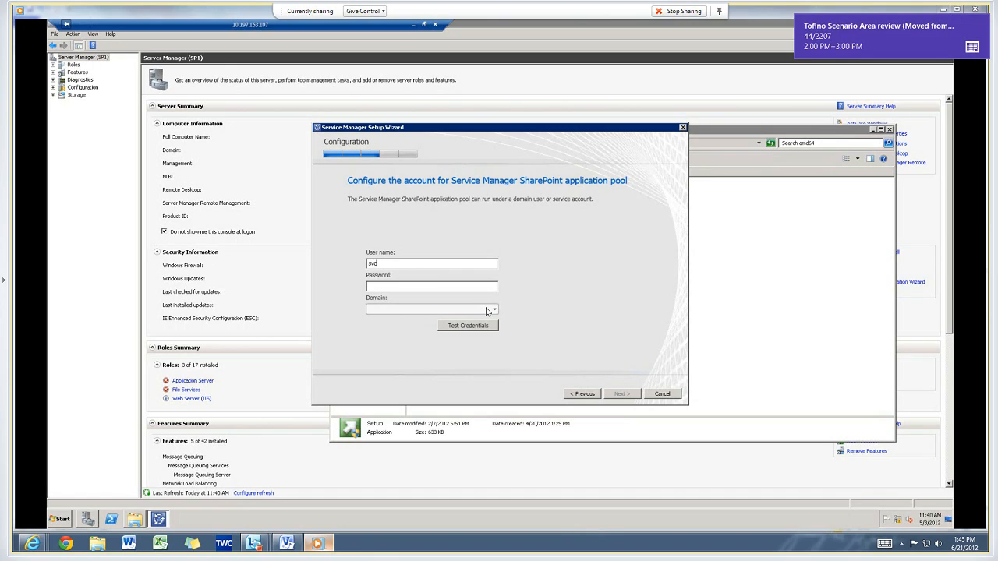
text(smdataaccess)
key(Tab)
text(Pa$$w0rd)
key(Tab)
key(Down)
key(Tab)
key(Return)
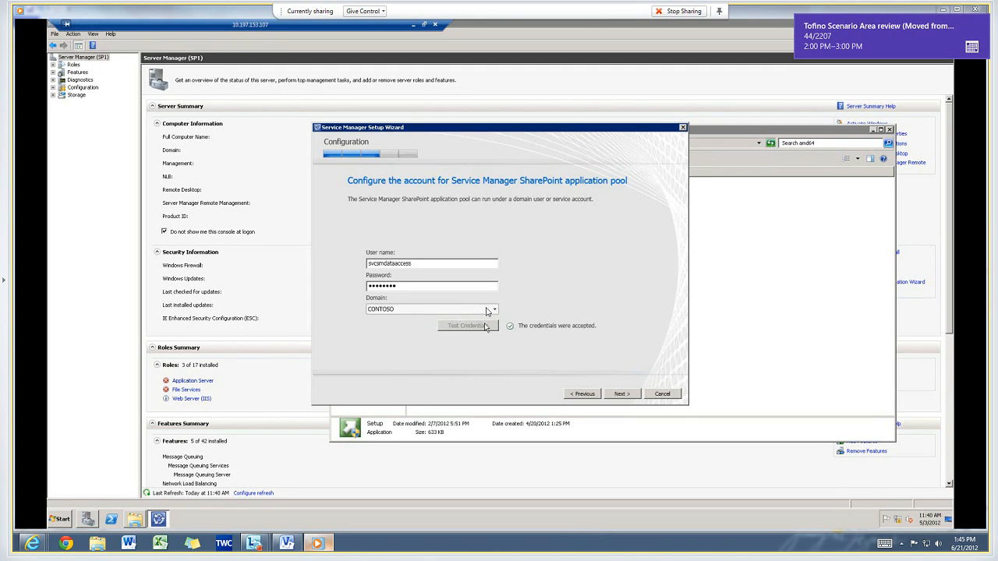
Keep the default Customer Experience Improvement Program choice and opt in to using Microsoft Update when checking for updates.
click(622, 394)
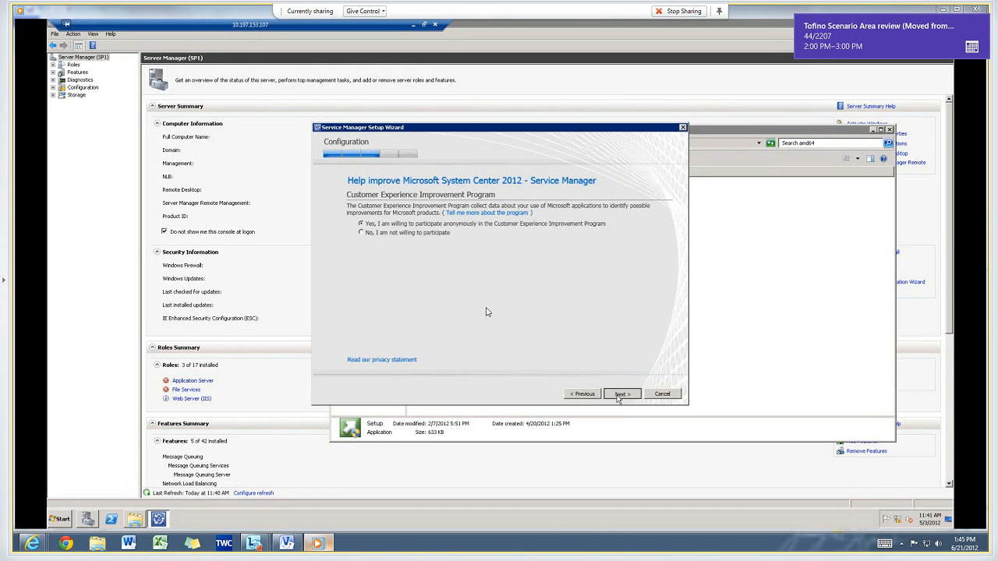
click(620, 394)
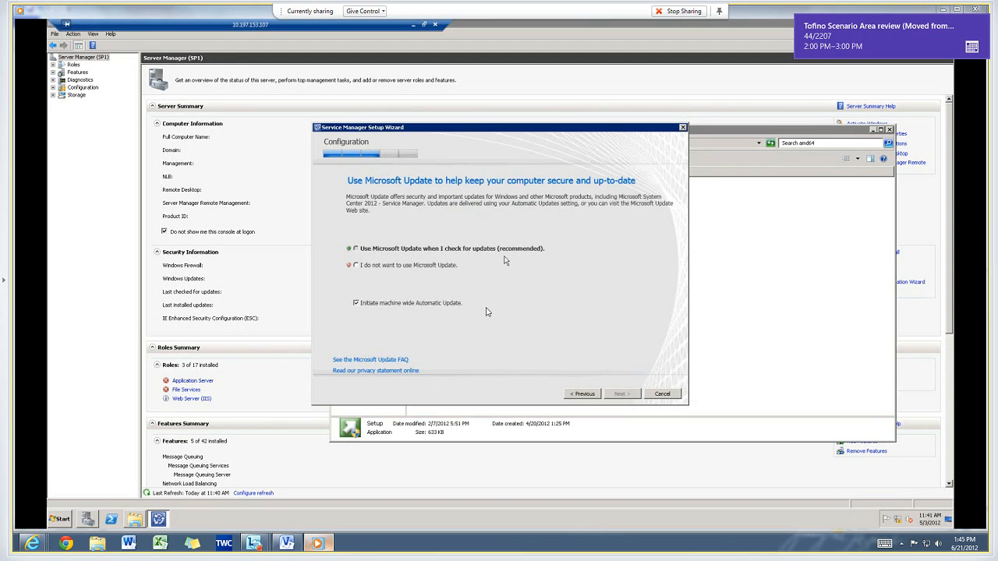
click(504, 257)
click(621, 395)
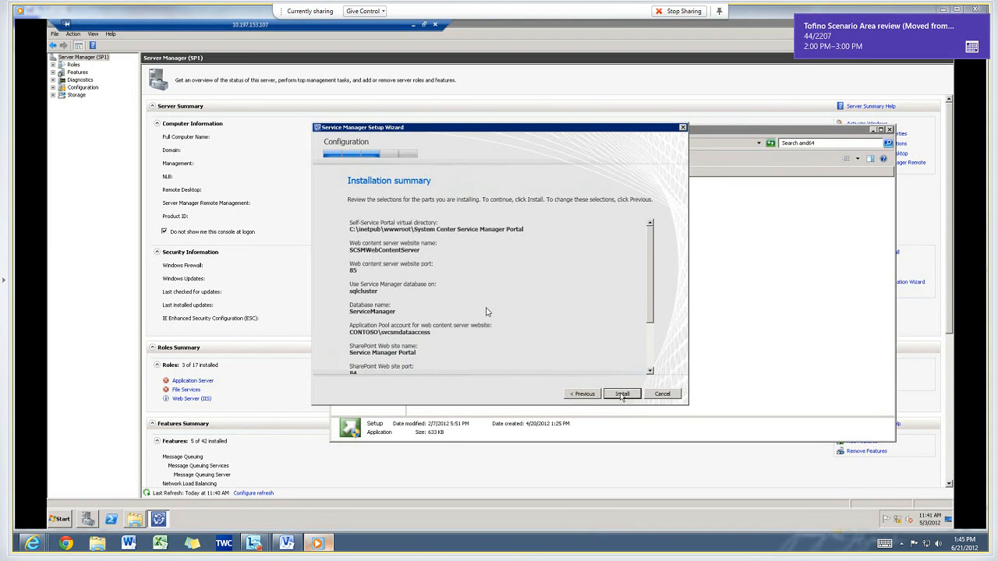
Install the Service Manager web portal and open the SharePoint Service Manager Portal link on the finished page.
click(622, 395)
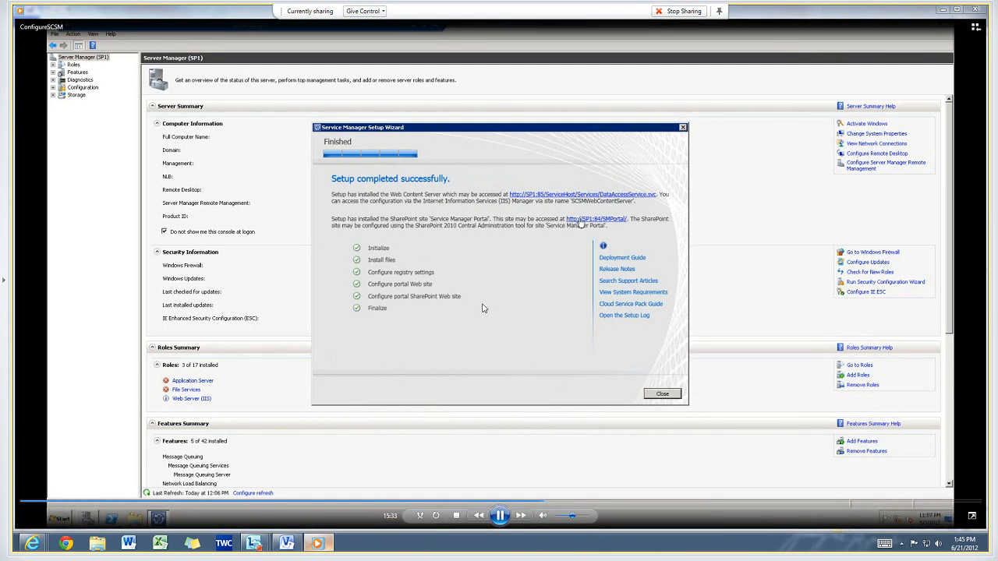
click(571, 220)
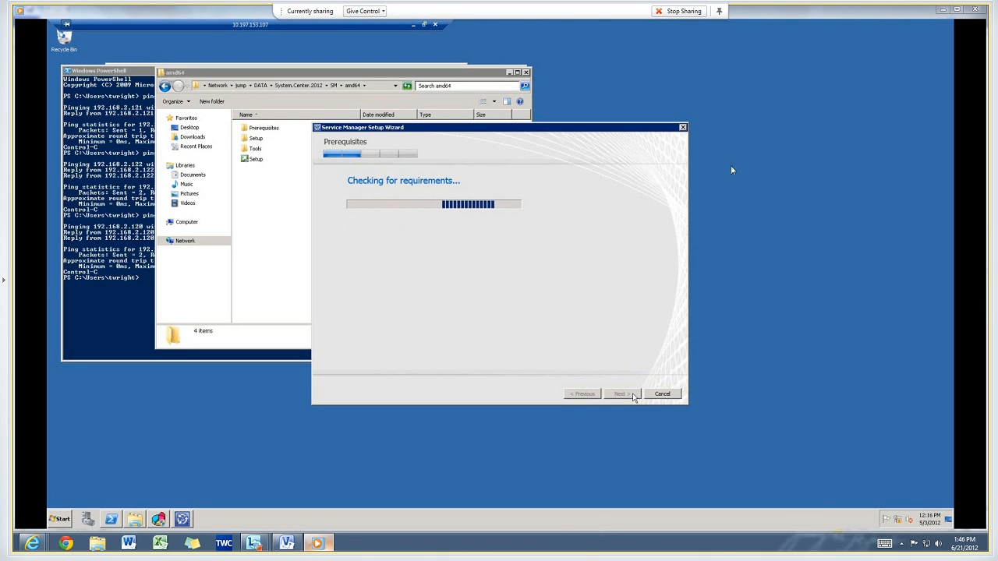
mouse_move(732, 165)
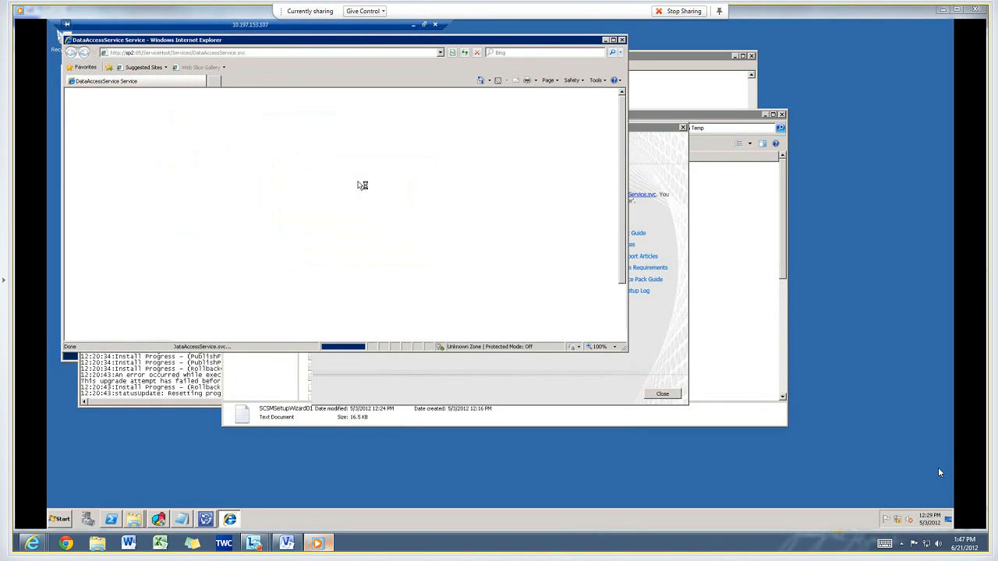
mouse_move(843, 459)
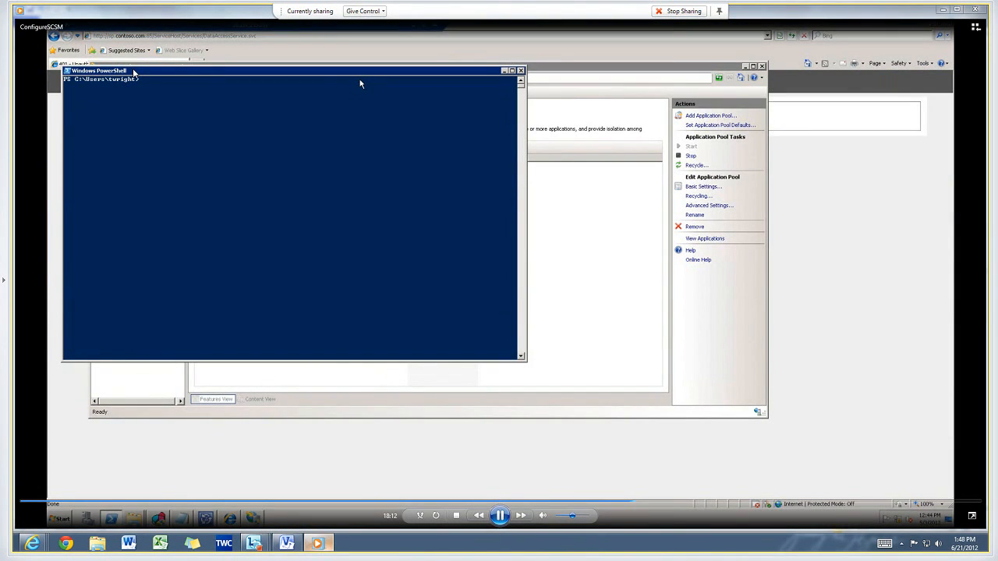
click(500, 515)
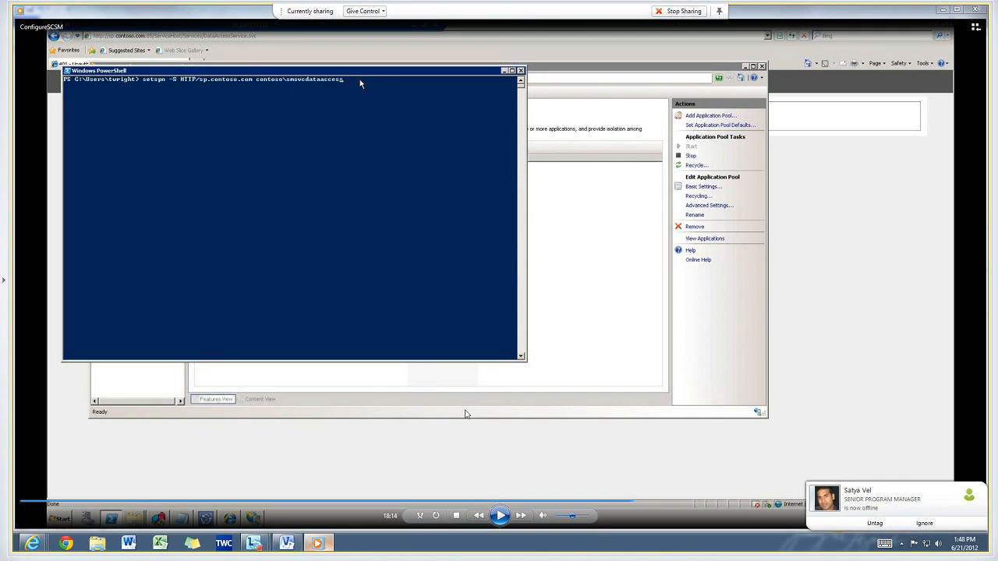
click(500, 515)
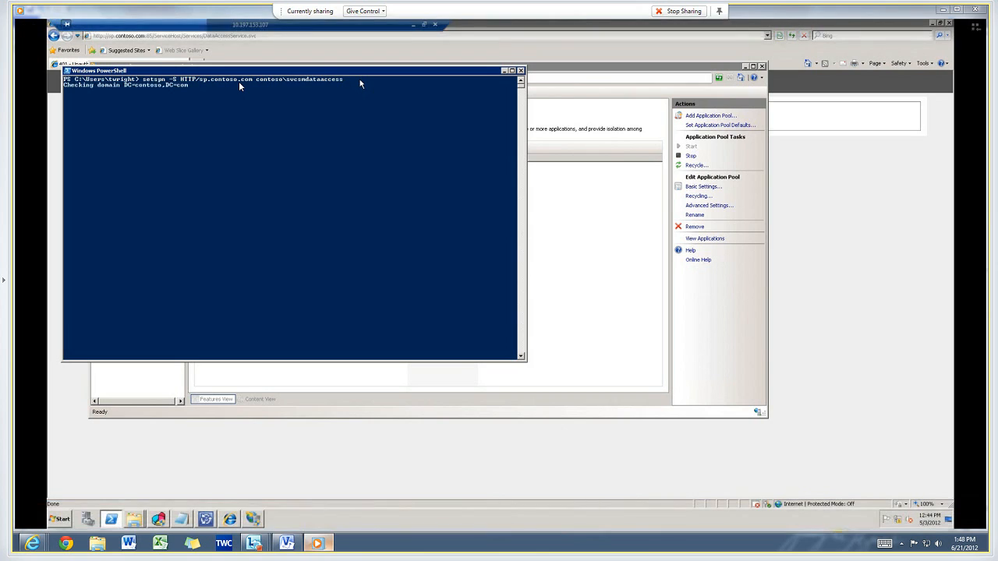
mouse_move(238, 89)
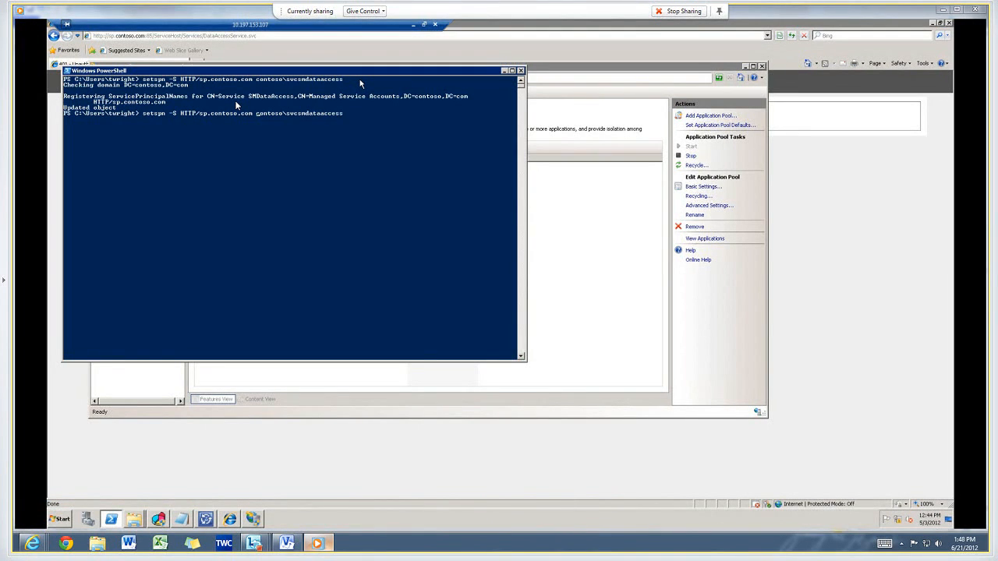
Edit the recalled setspn command for the contoso\svcsmdataaccess account and run it again.
key(BackSpace)
key(BackSpace)
key(BackSpace)
key(BackSpace)
key(BackSpace)
key(BackSpace)
key(BackSpace)
key(BackSpace)
key(BackSpace)
key(BackSpace)
key(BackSpace)
key(BackSpace)
key(Return)
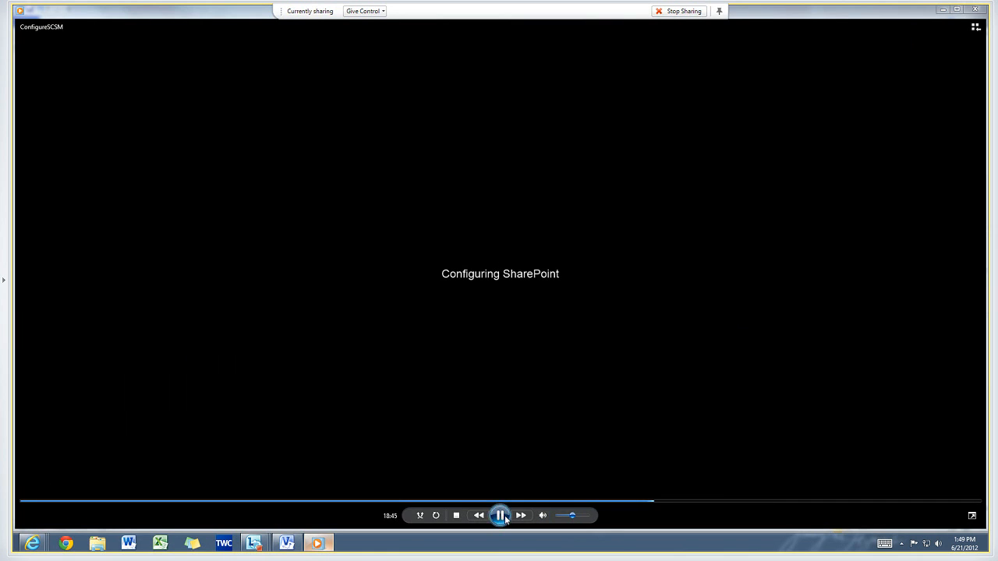
click(501, 516)
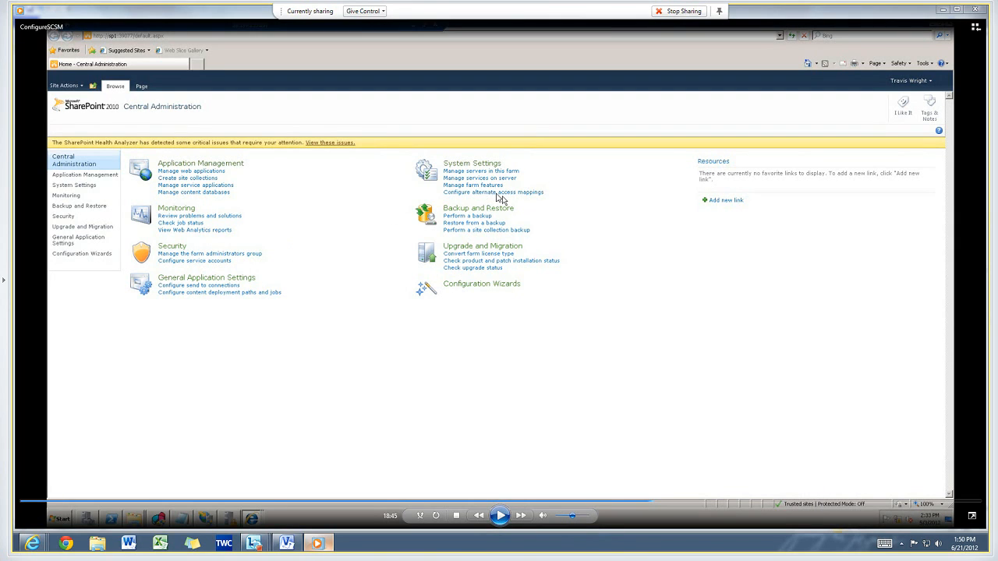
click(496, 522)
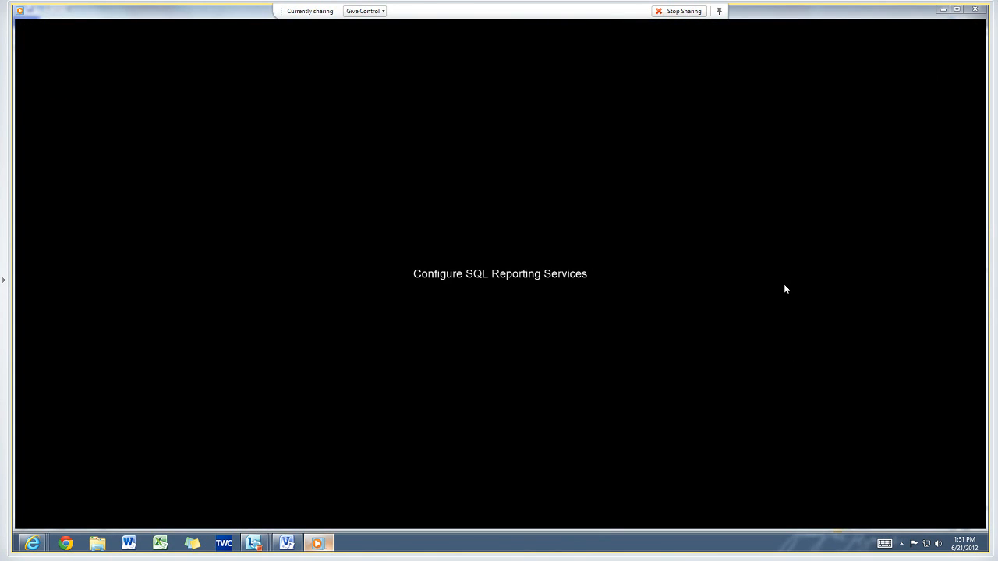
mouse_move(784, 283)
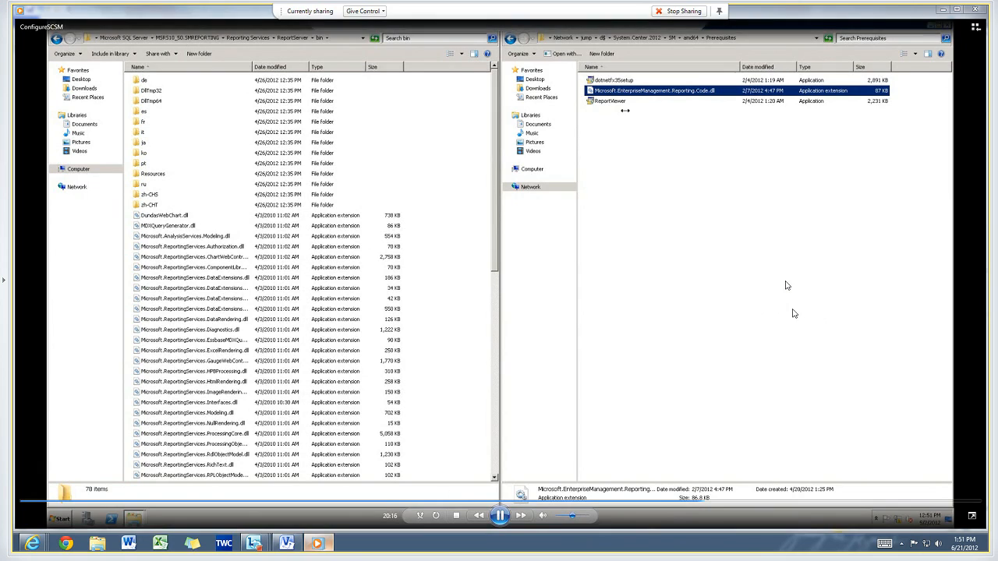
click(500, 515)
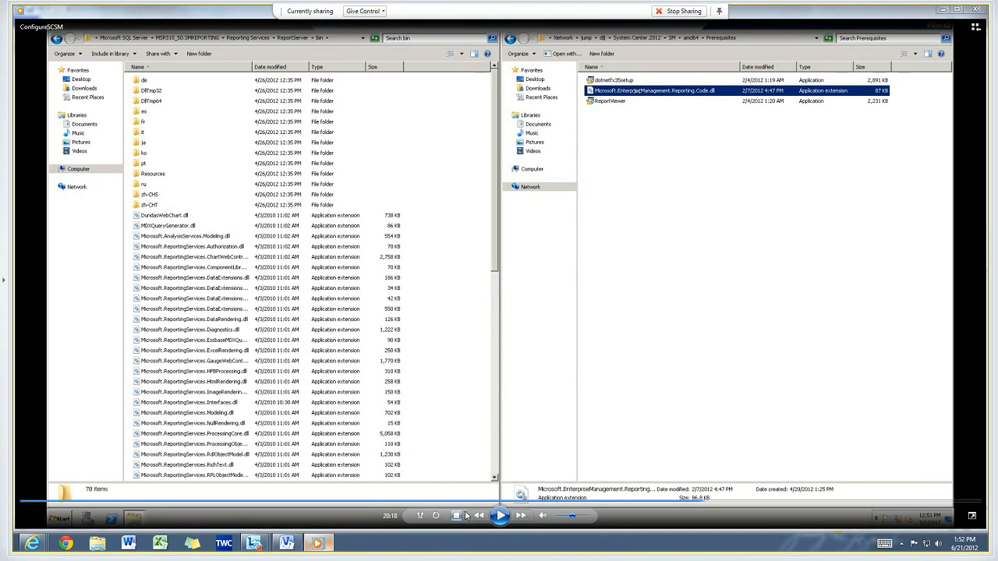
click(500, 515)
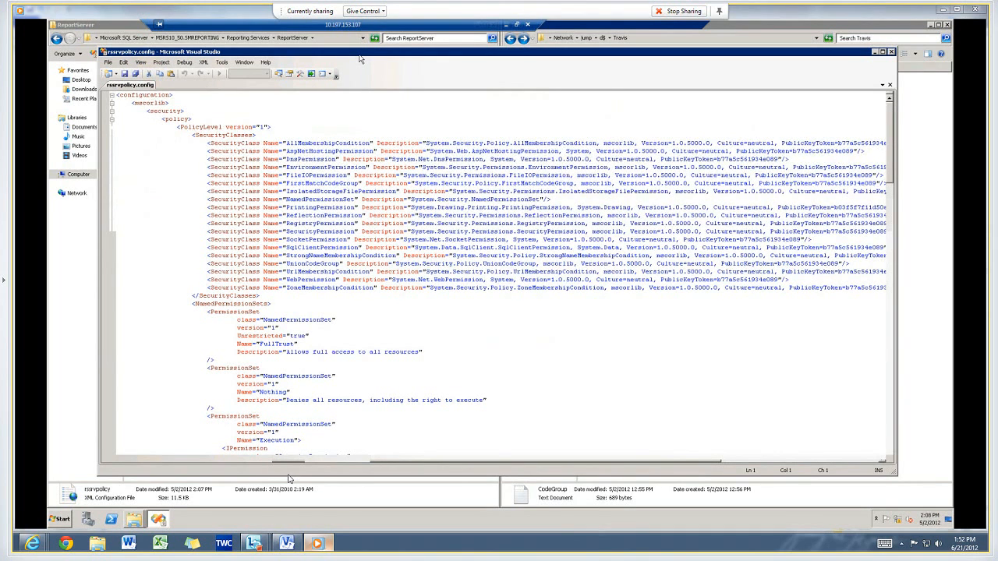
Maximize the rsrvpolicy.config editor and search the file for the "<Co" code group element.
double_click(360, 55)
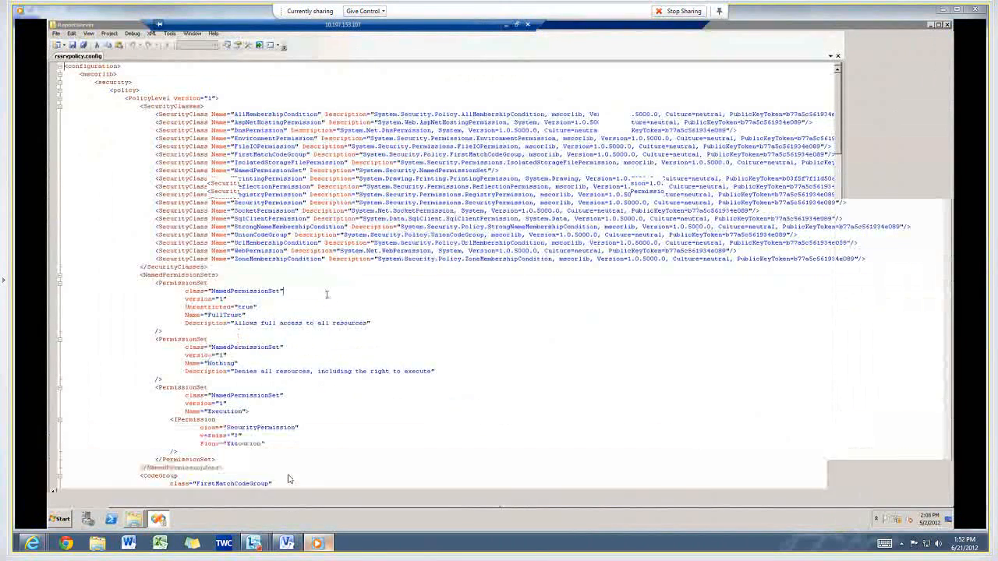
click(327, 294)
key(ctrl+f)
key(Return)
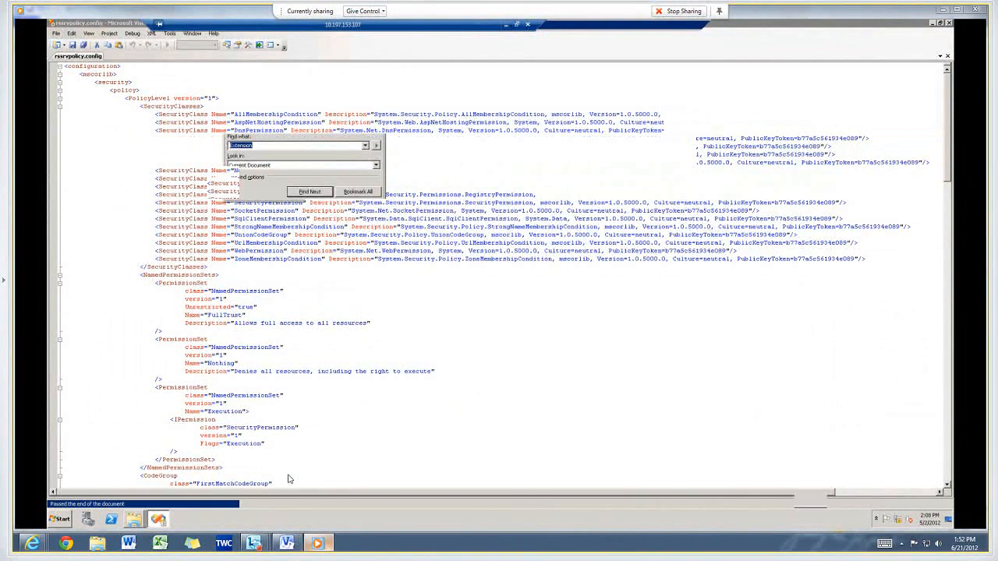
text(<Co)
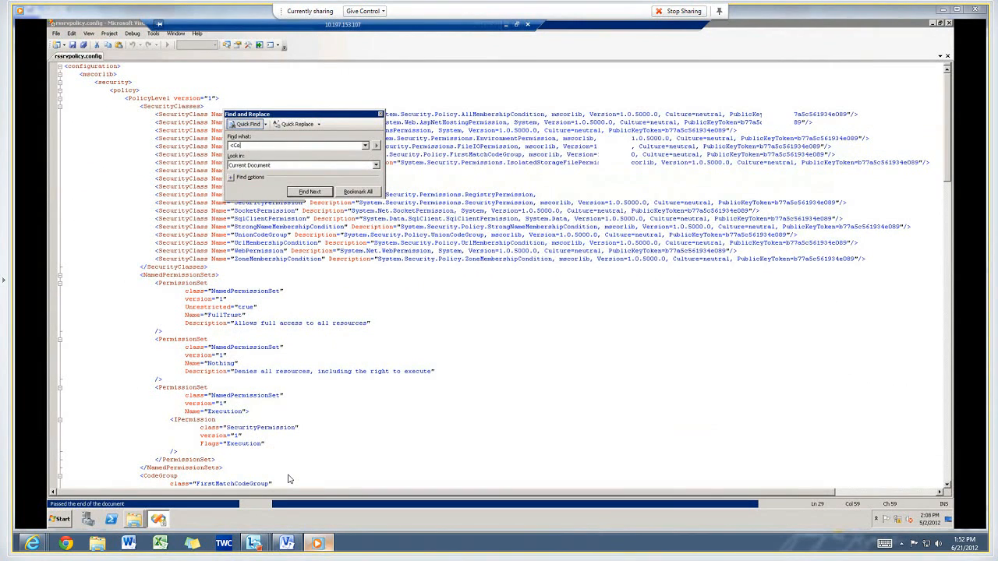
key(Return)
key(Escape)
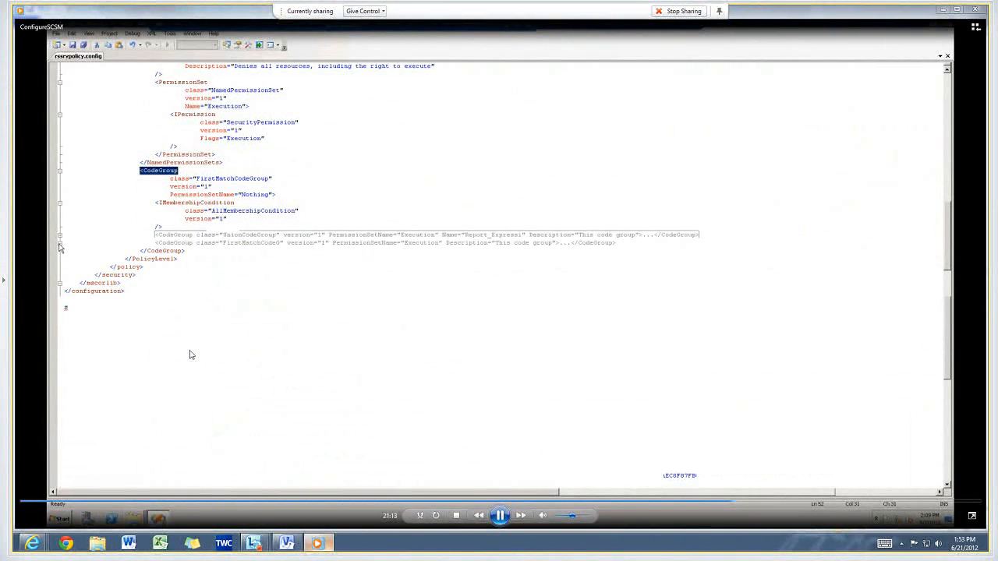
click(500, 515)
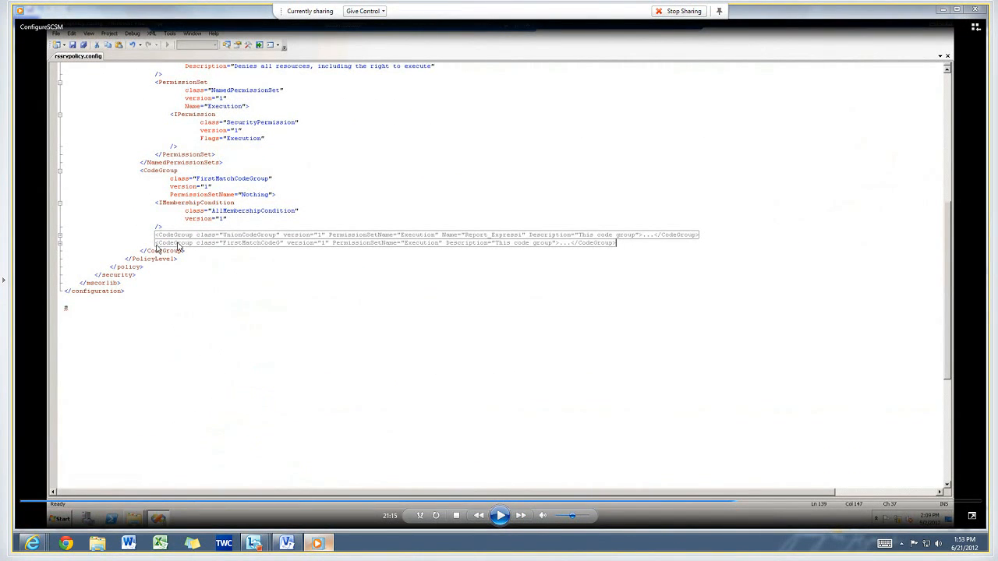
click(501, 516)
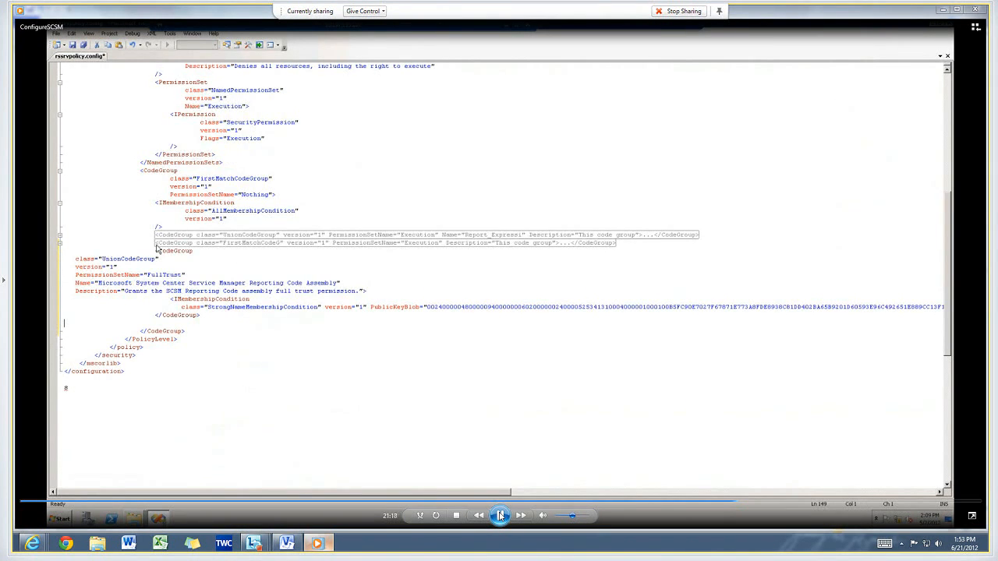
click(501, 516)
click(502, 514)
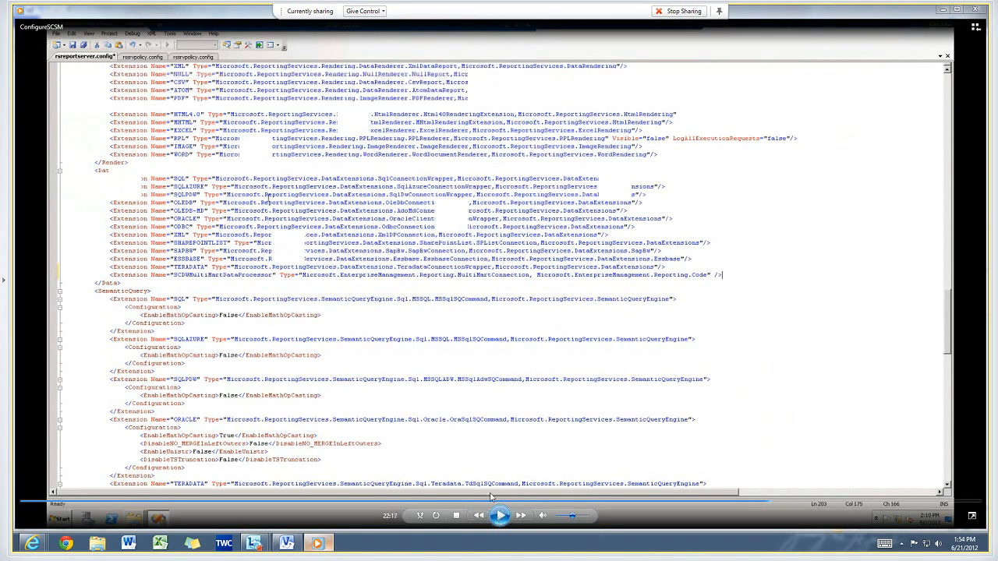
click(499, 515)
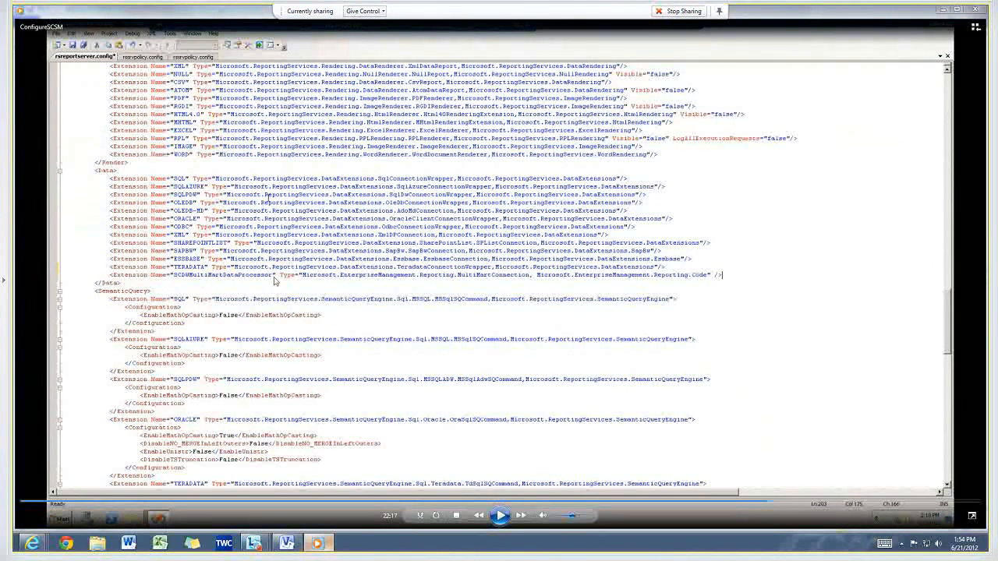
click(503, 517)
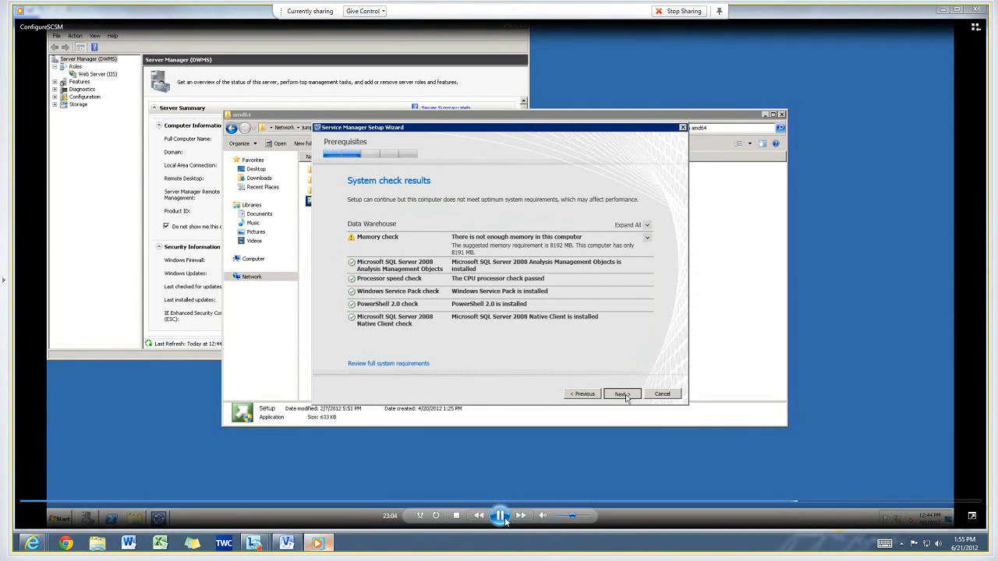
click(503, 518)
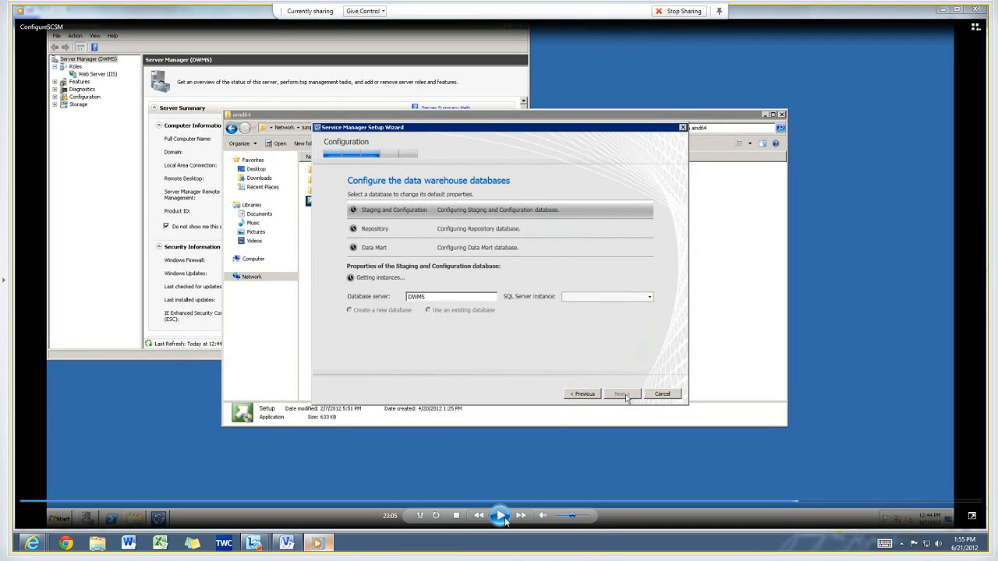
click(503, 519)
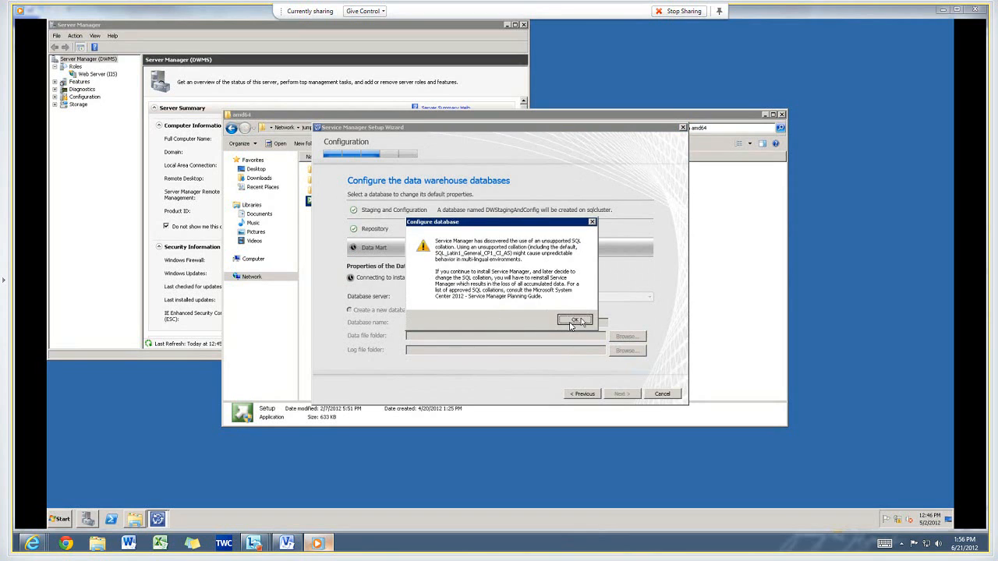
Dismiss the collation warning and set the Data Mart database's data file folder to J: and log file folder to R:.
click(574, 322)
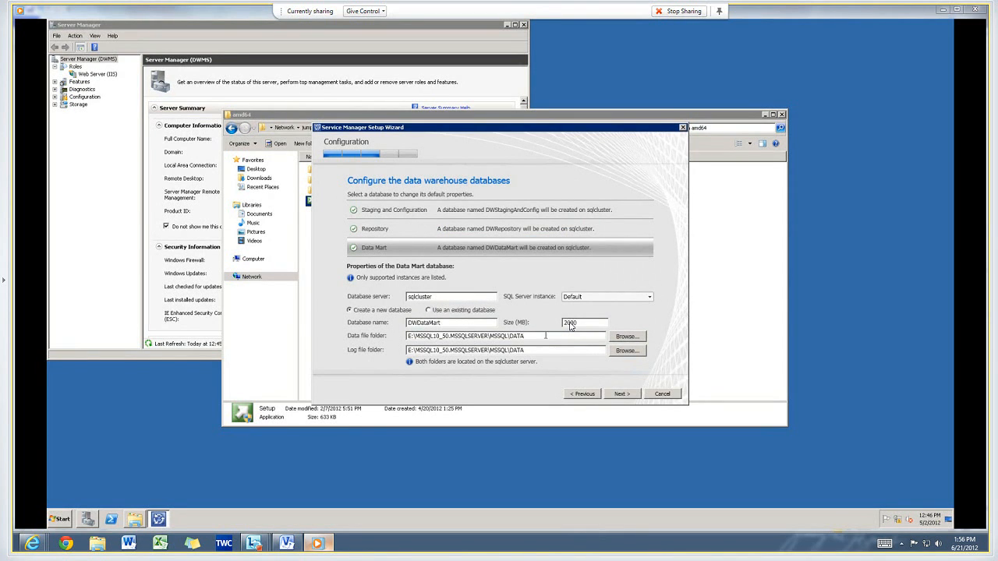
double_click(546, 336)
key(BackSpace)
text(J:)
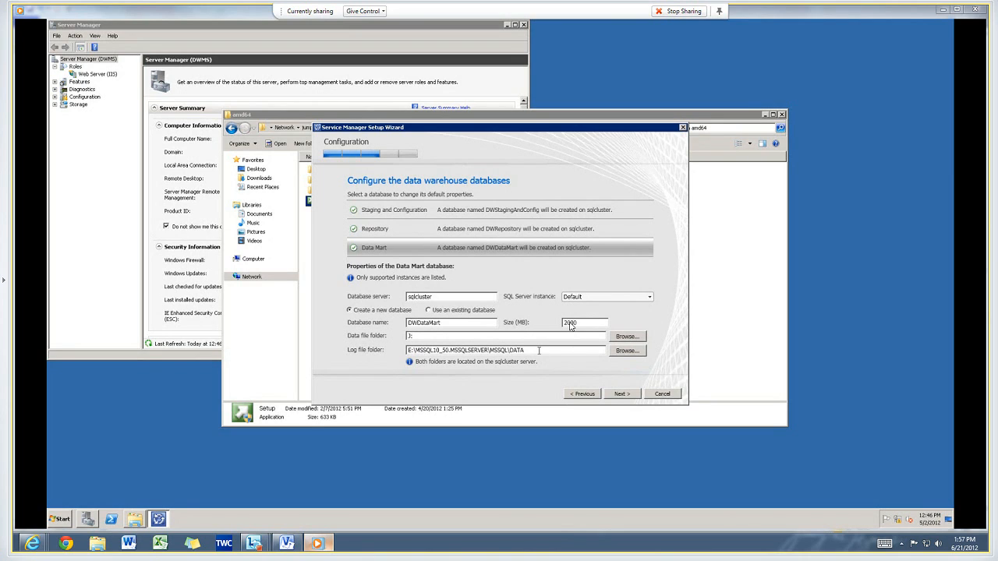
double_click(538, 350)
text(R:)
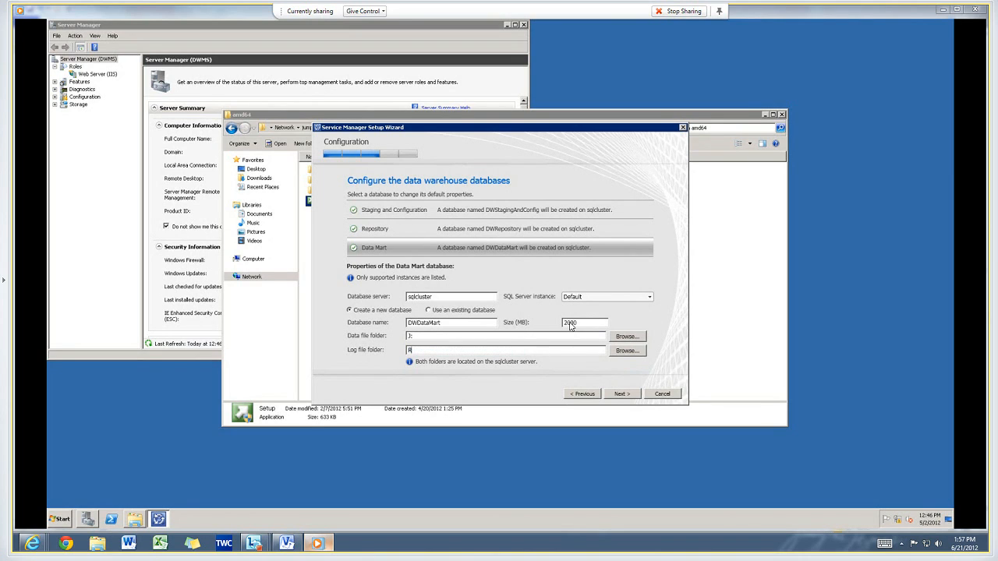
click(609, 396)
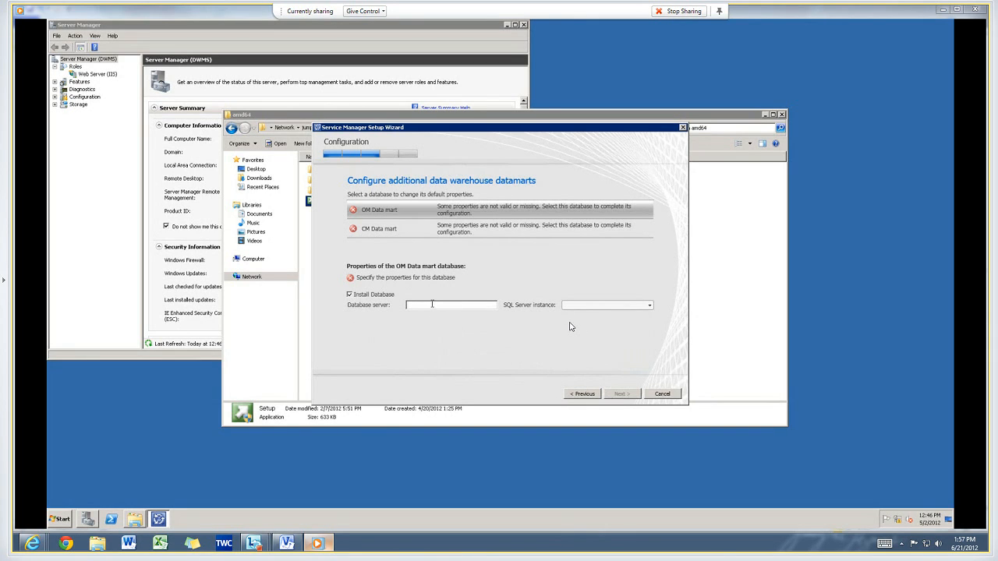
Configure the OM Data mart database on server sqlcluster with data file folder I: and log file folder P:.
text(sqlcluster)
key(Tab)
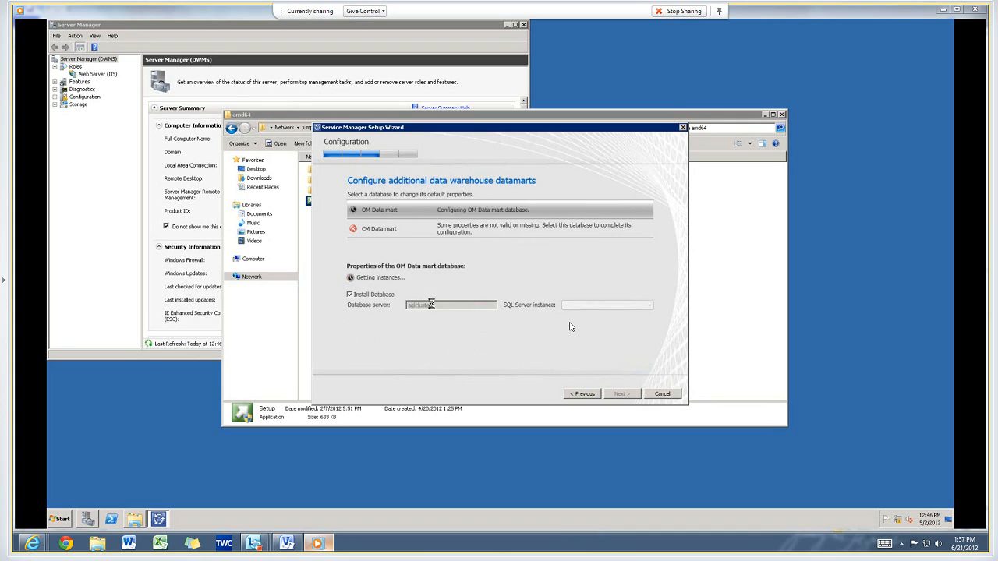
click(572, 321)
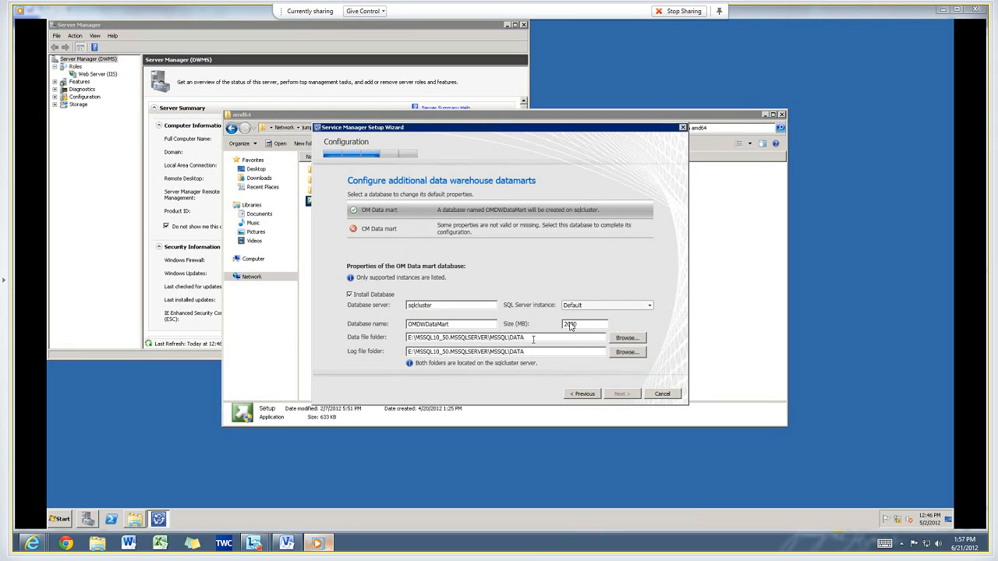
triple_click(533, 339)
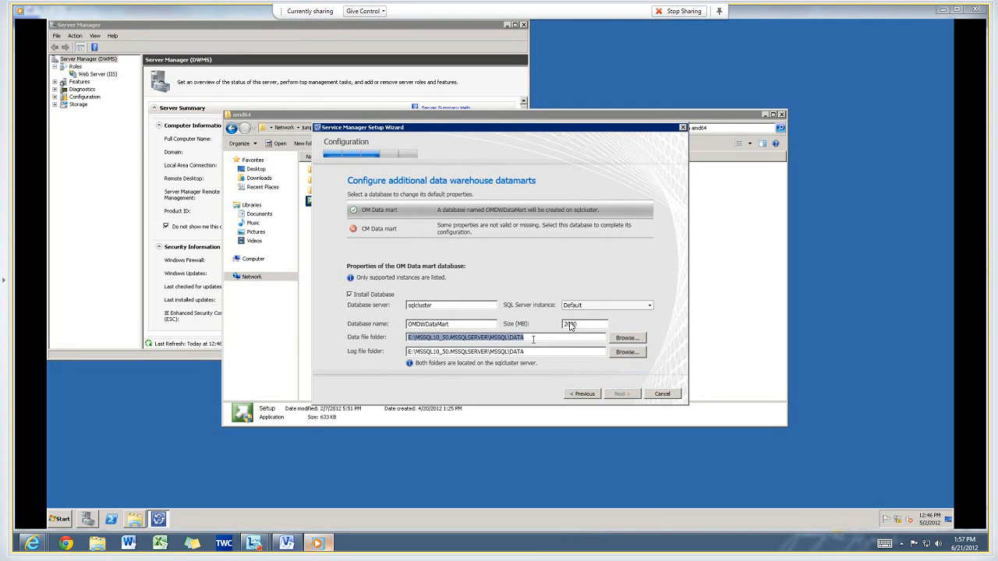
key(BackSpace)
text(E)
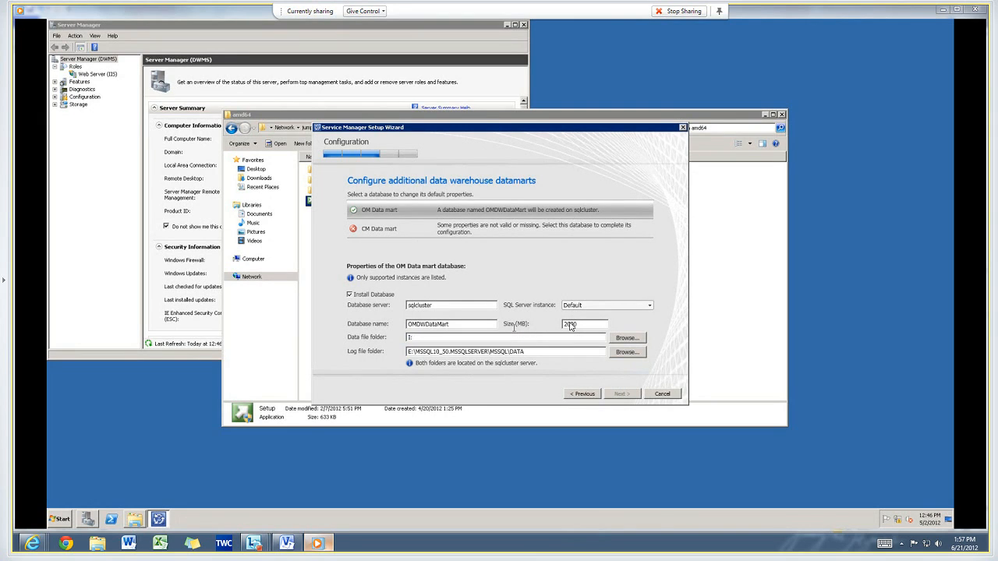
double_click(534, 352)
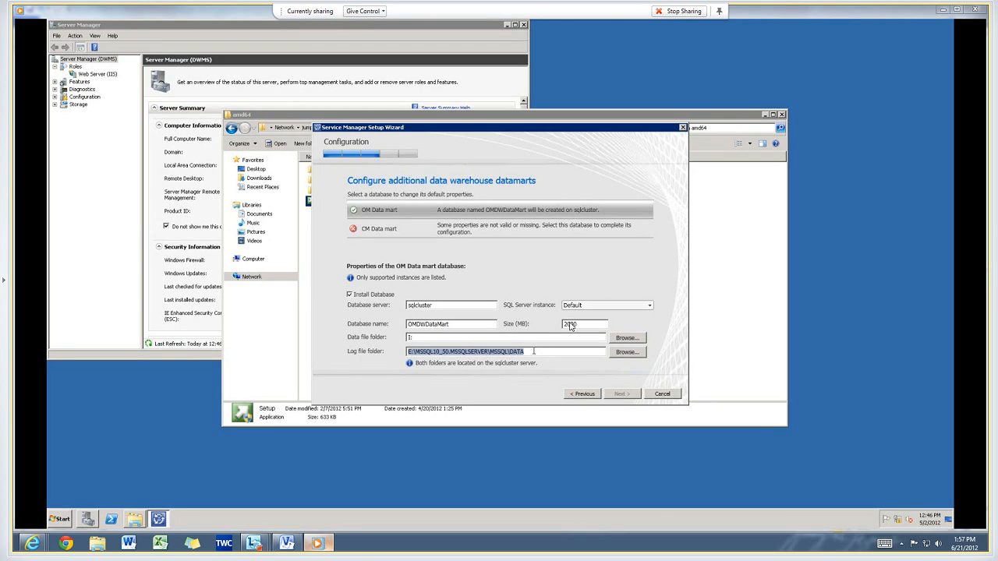
text(P:)
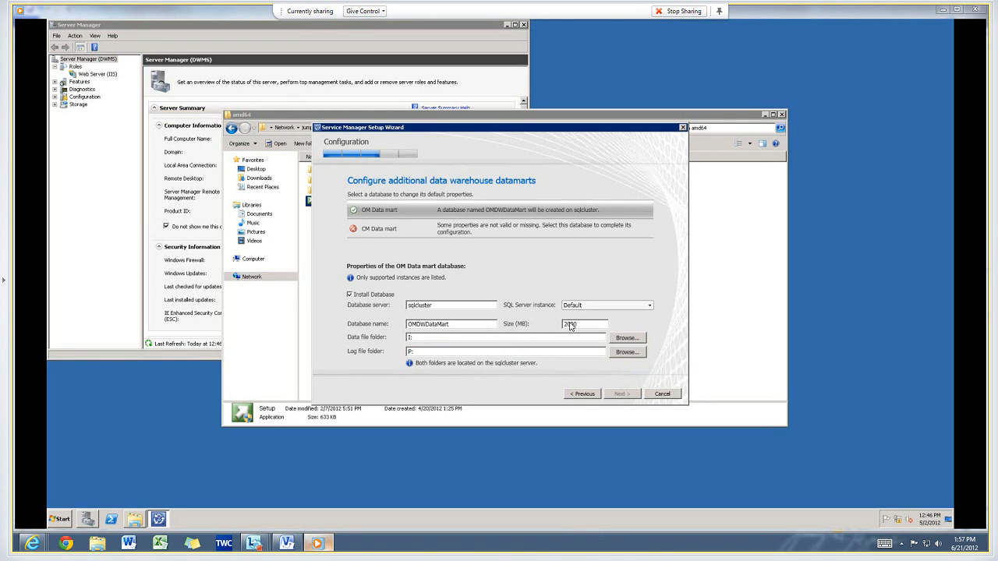
key(Tab)
Configure the CM Data mart database on server sqlcluster with data file folder I: and log file folder P:, and continue.
click(511, 235)
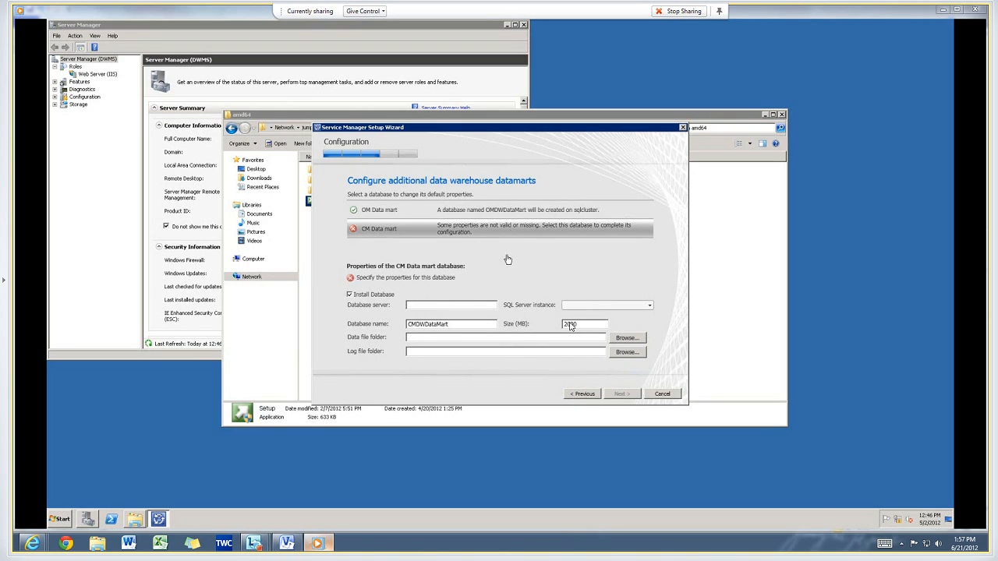
click(456, 307)
text(sqlcluster)
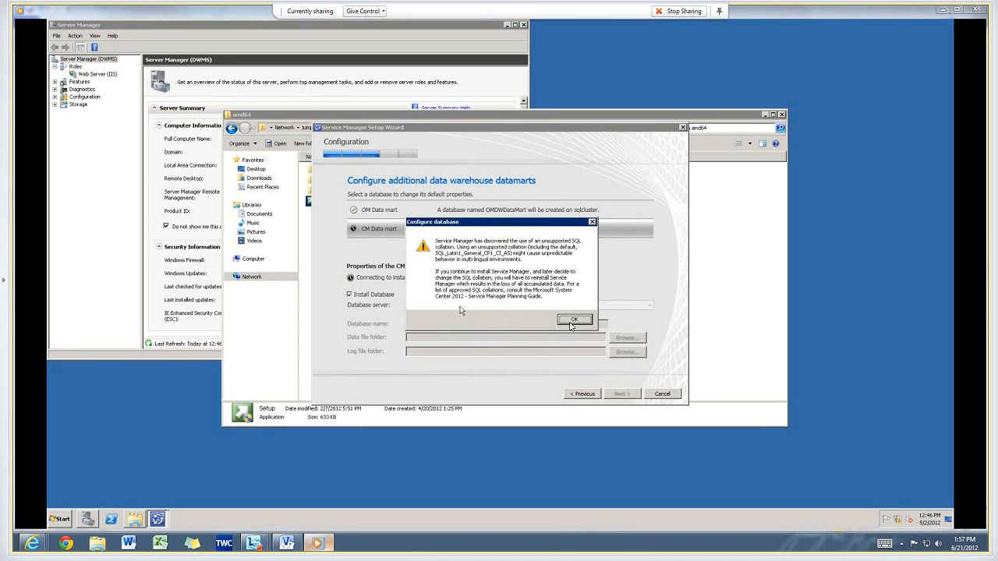
click(574, 321)
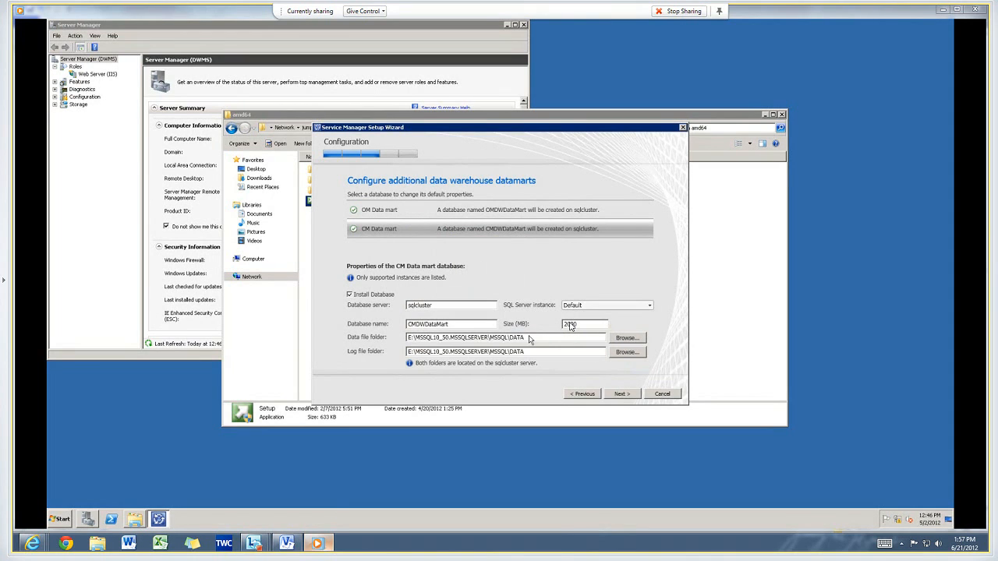
double_click(533, 337)
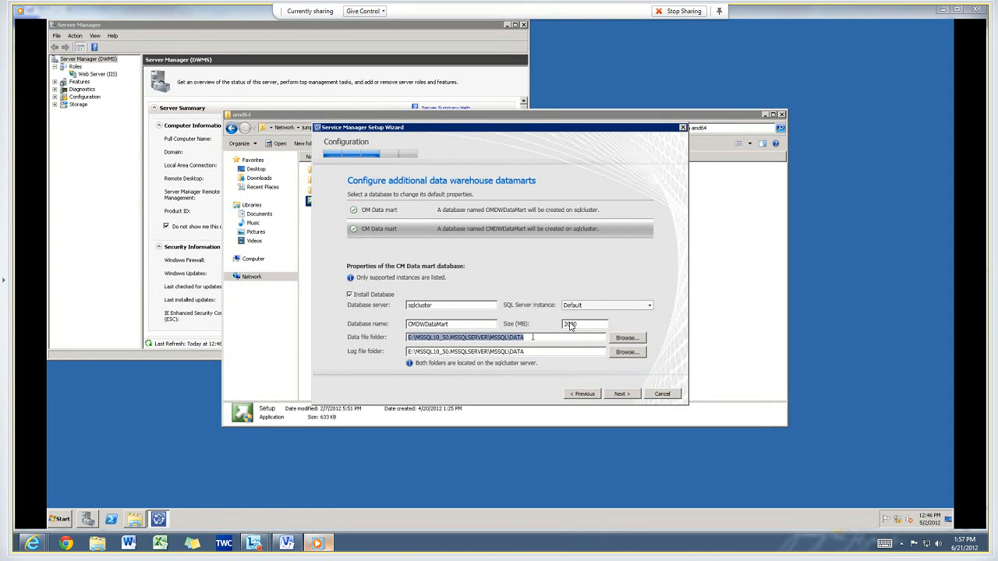
key(Delete)
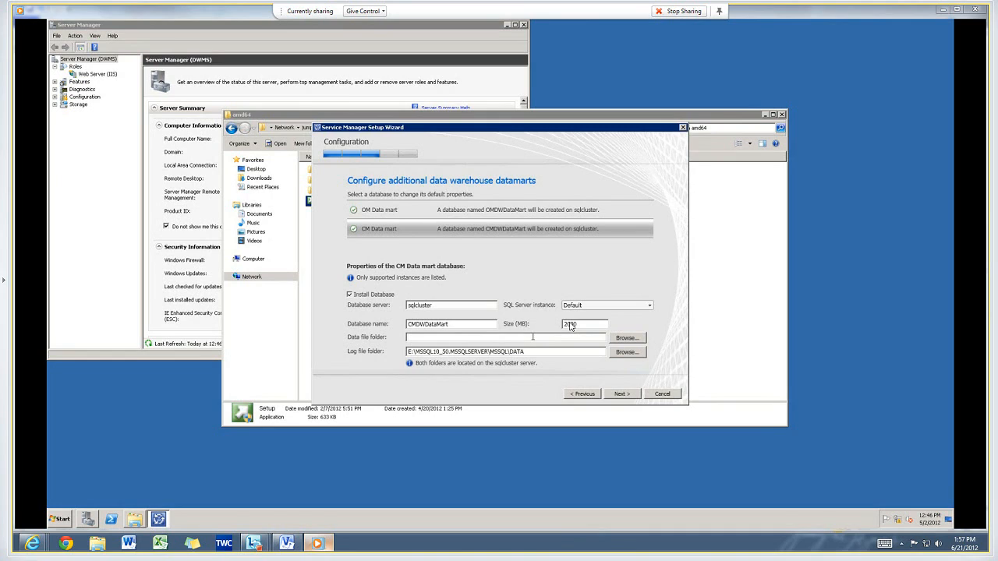
text(I:)
click(556, 352)
triple_click(556, 351)
key(Delete)
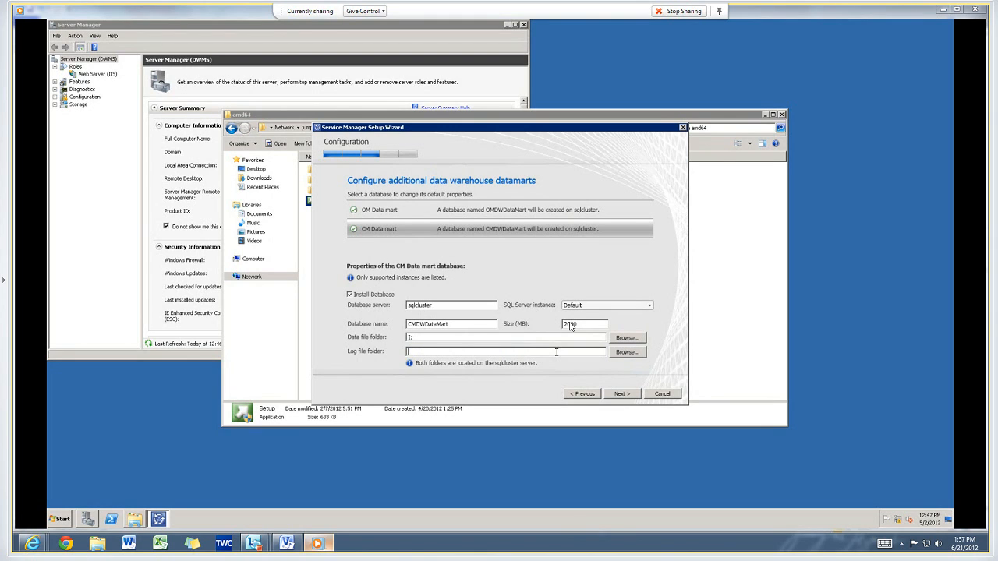
text(P:)
click(622, 393)
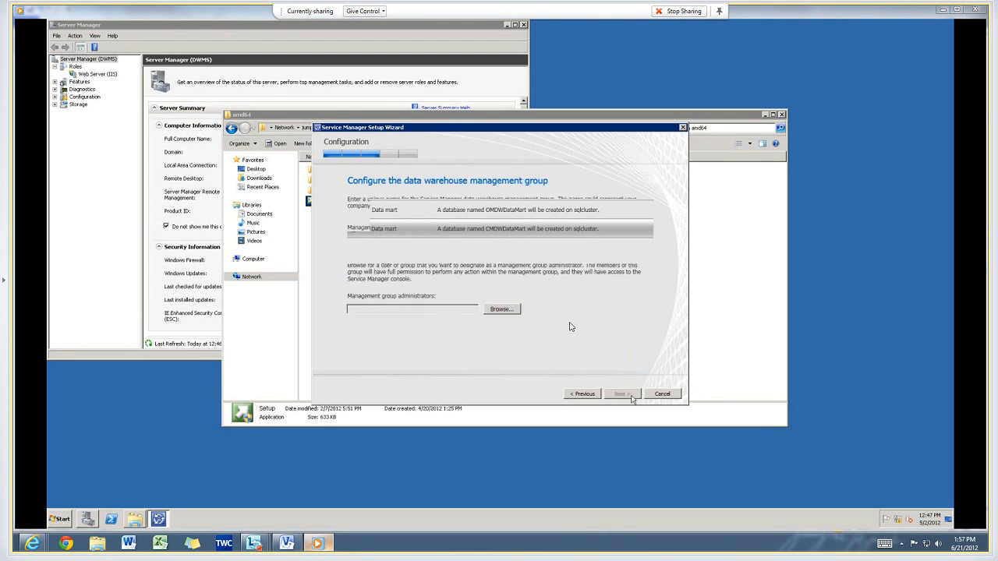
Name the data warehouse management group DW_ContosoSM.
text(Co)
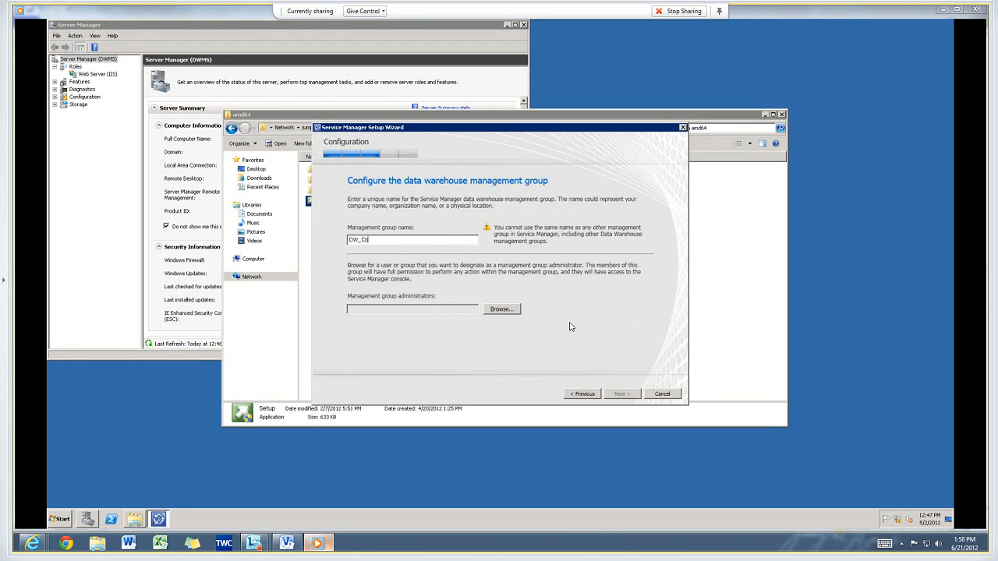
text(ntosoSM)
click(500, 515)
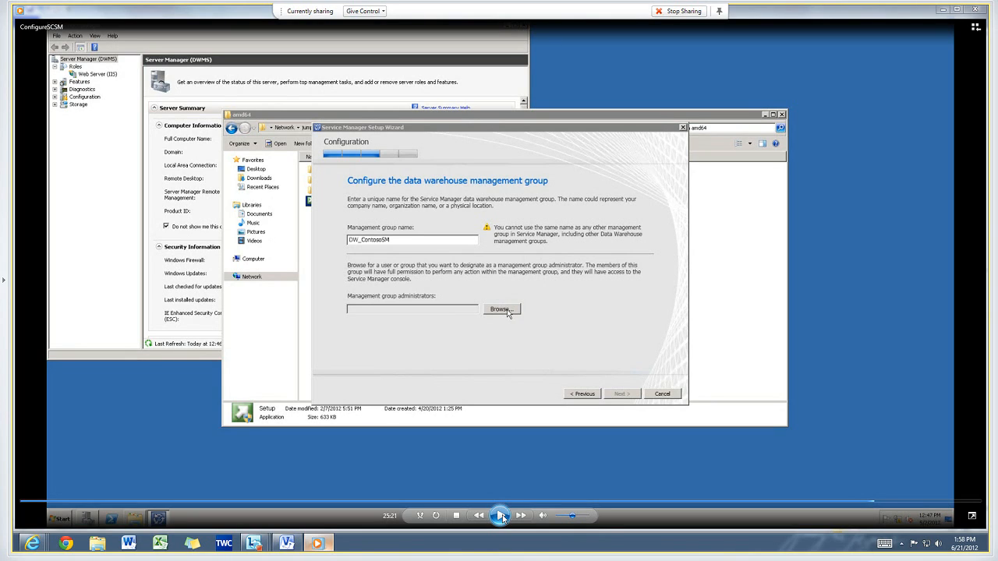
click(500, 516)
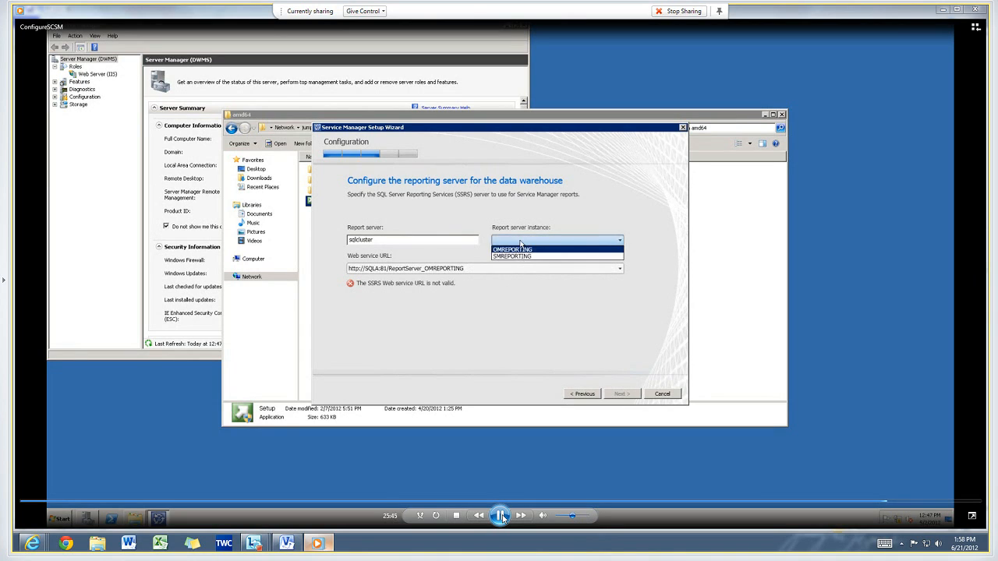
click(501, 516)
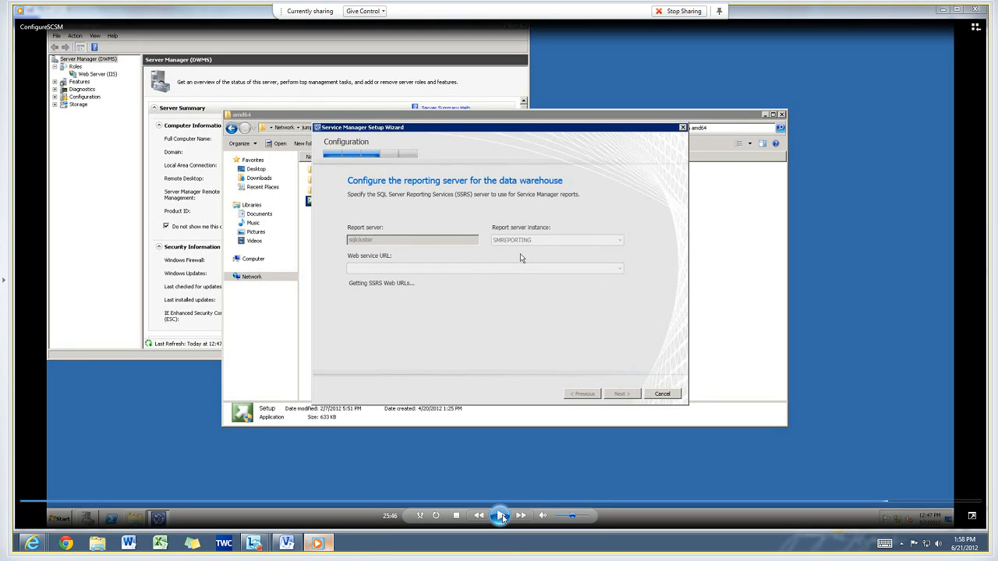
click(500, 516)
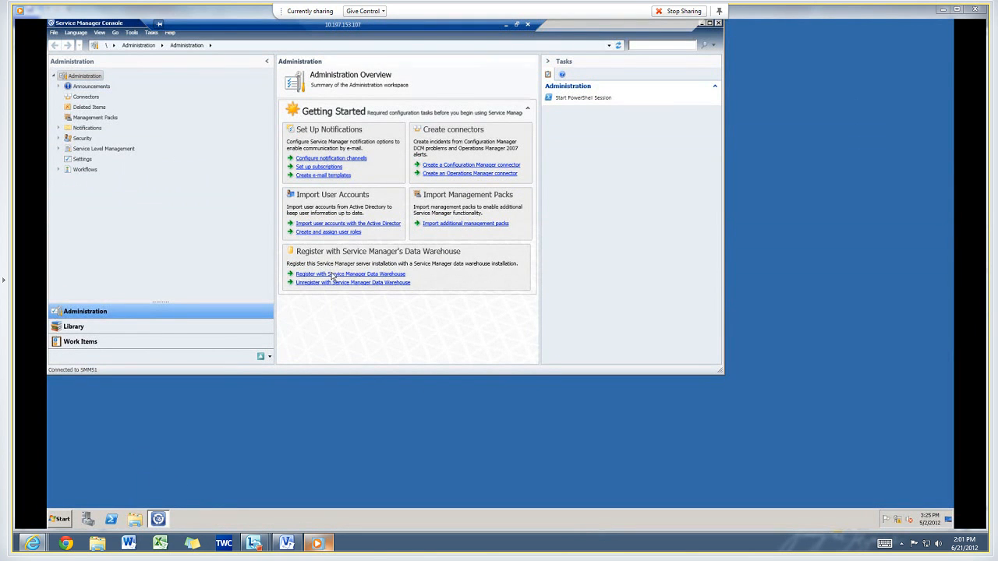
mouse_move(537, 453)
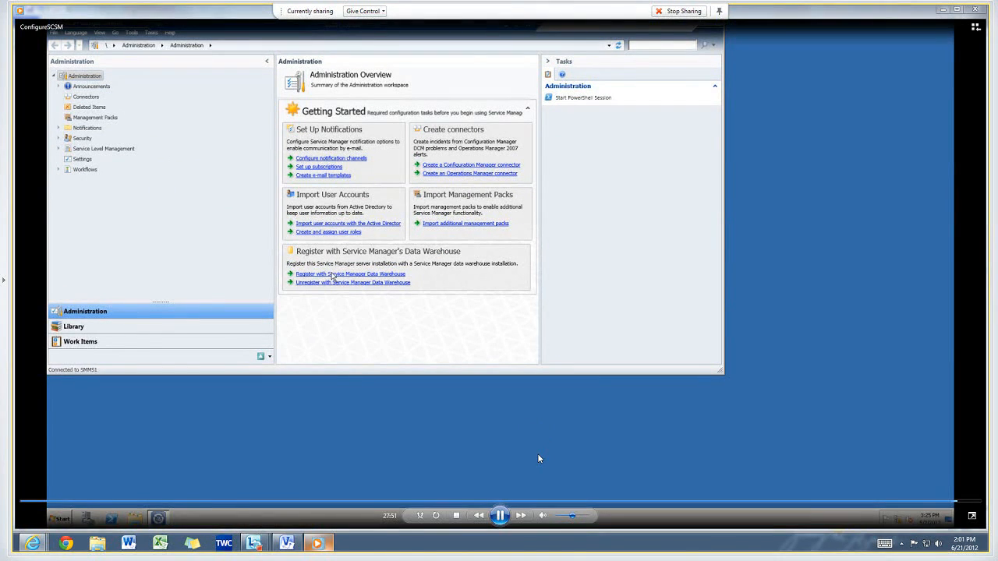
click(500, 515)
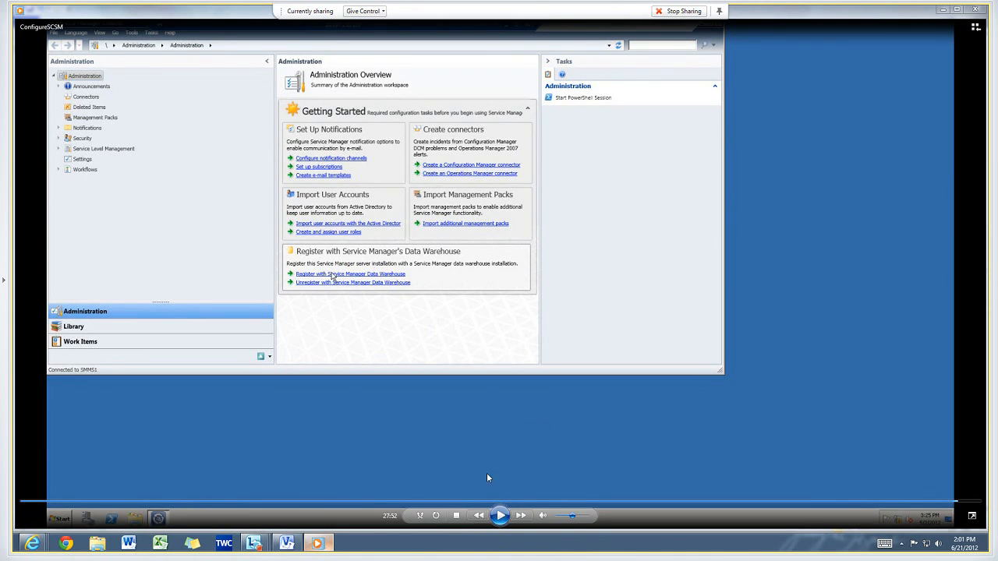
click(501, 515)
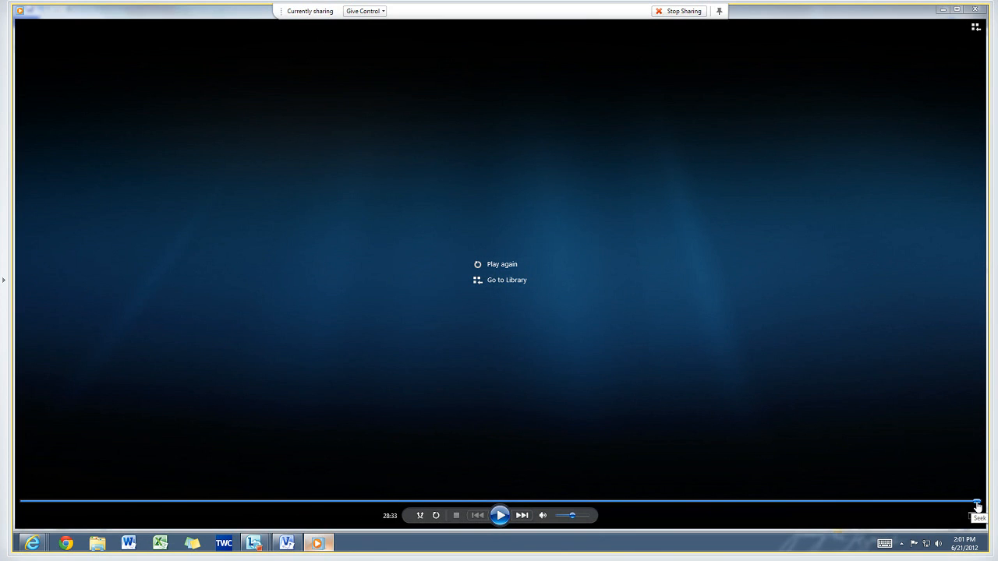
click(500, 516)
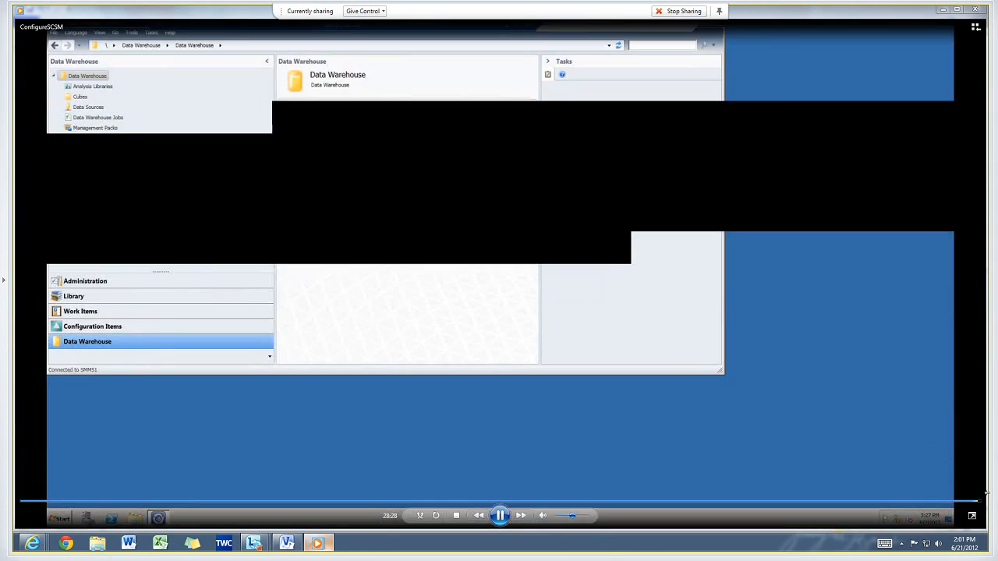
click(501, 515)
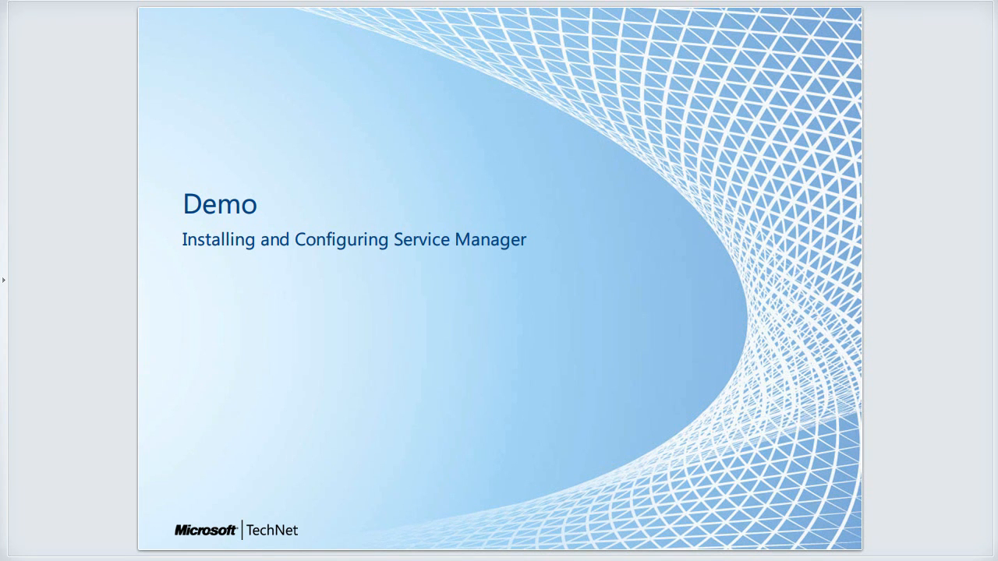
key(Right)
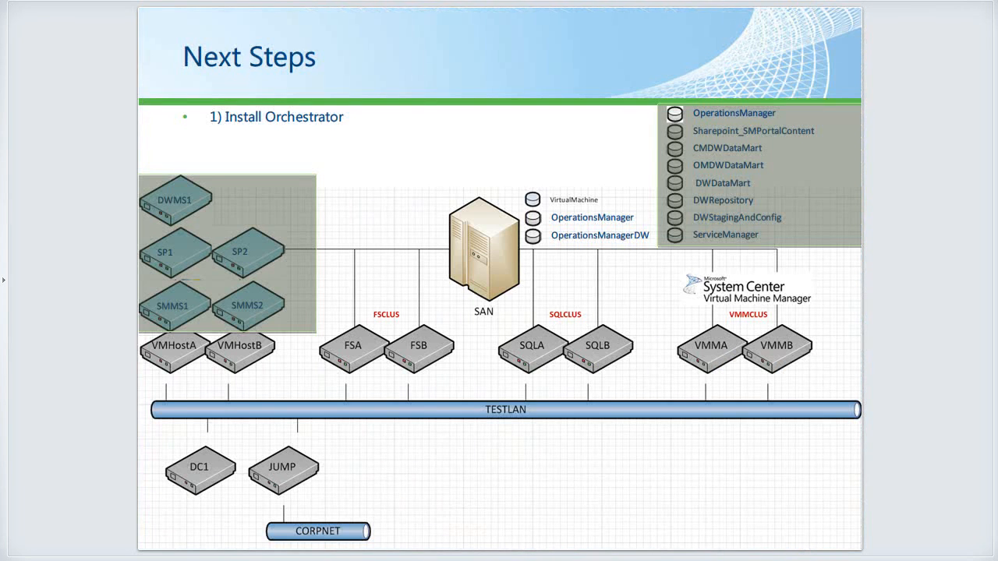